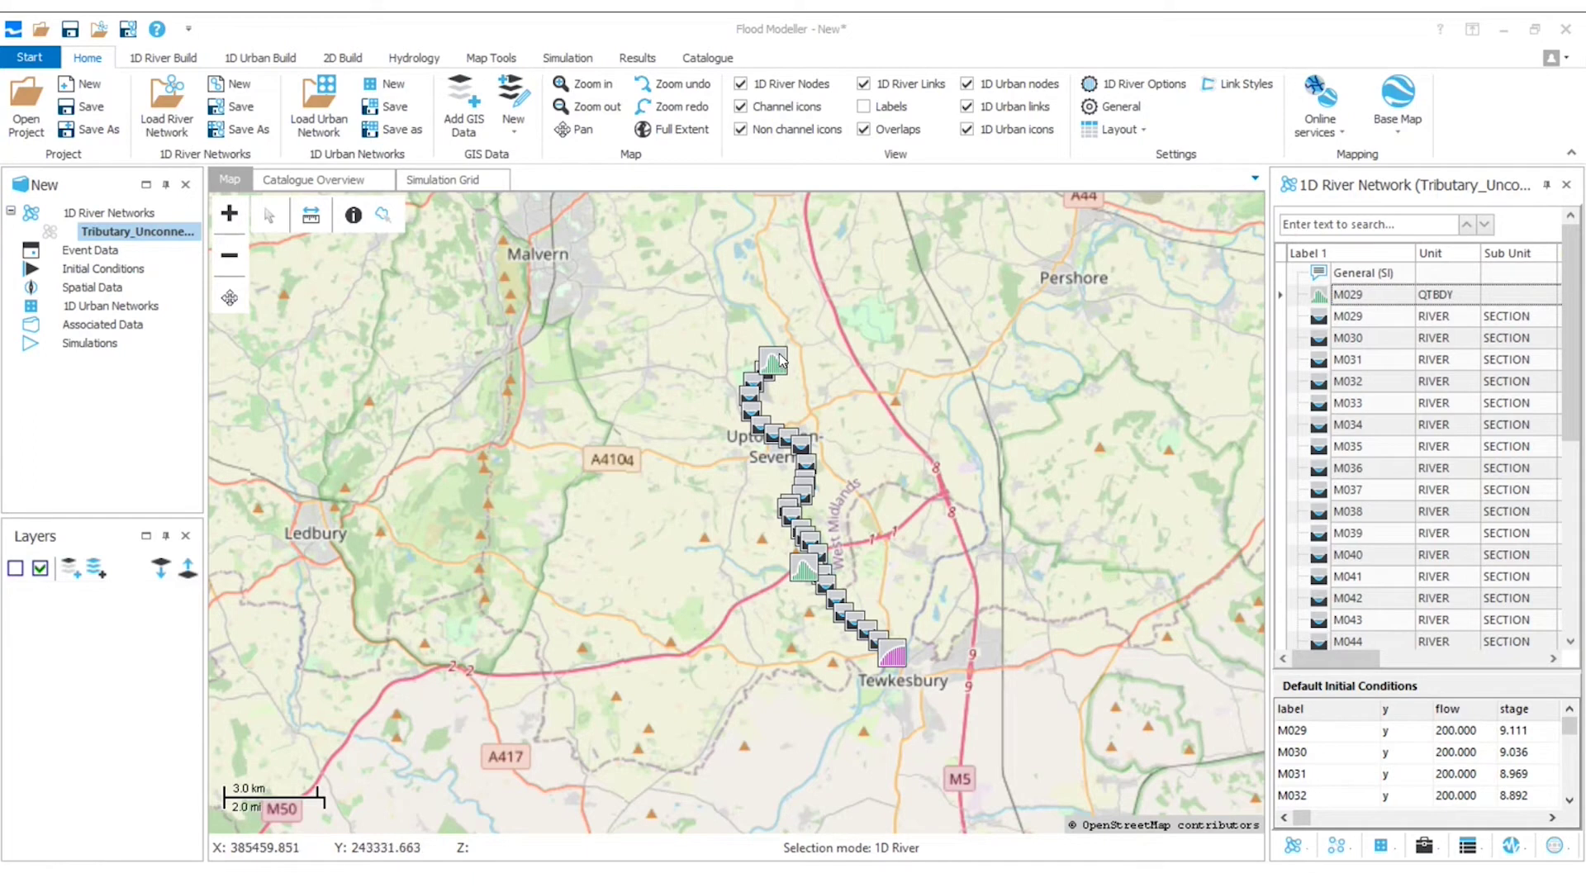
# Zoom and pan to the tributary confluence at the M50 crossing, selecting nodes M047 and M048
pyautogui.scroll(1, 762, 393)
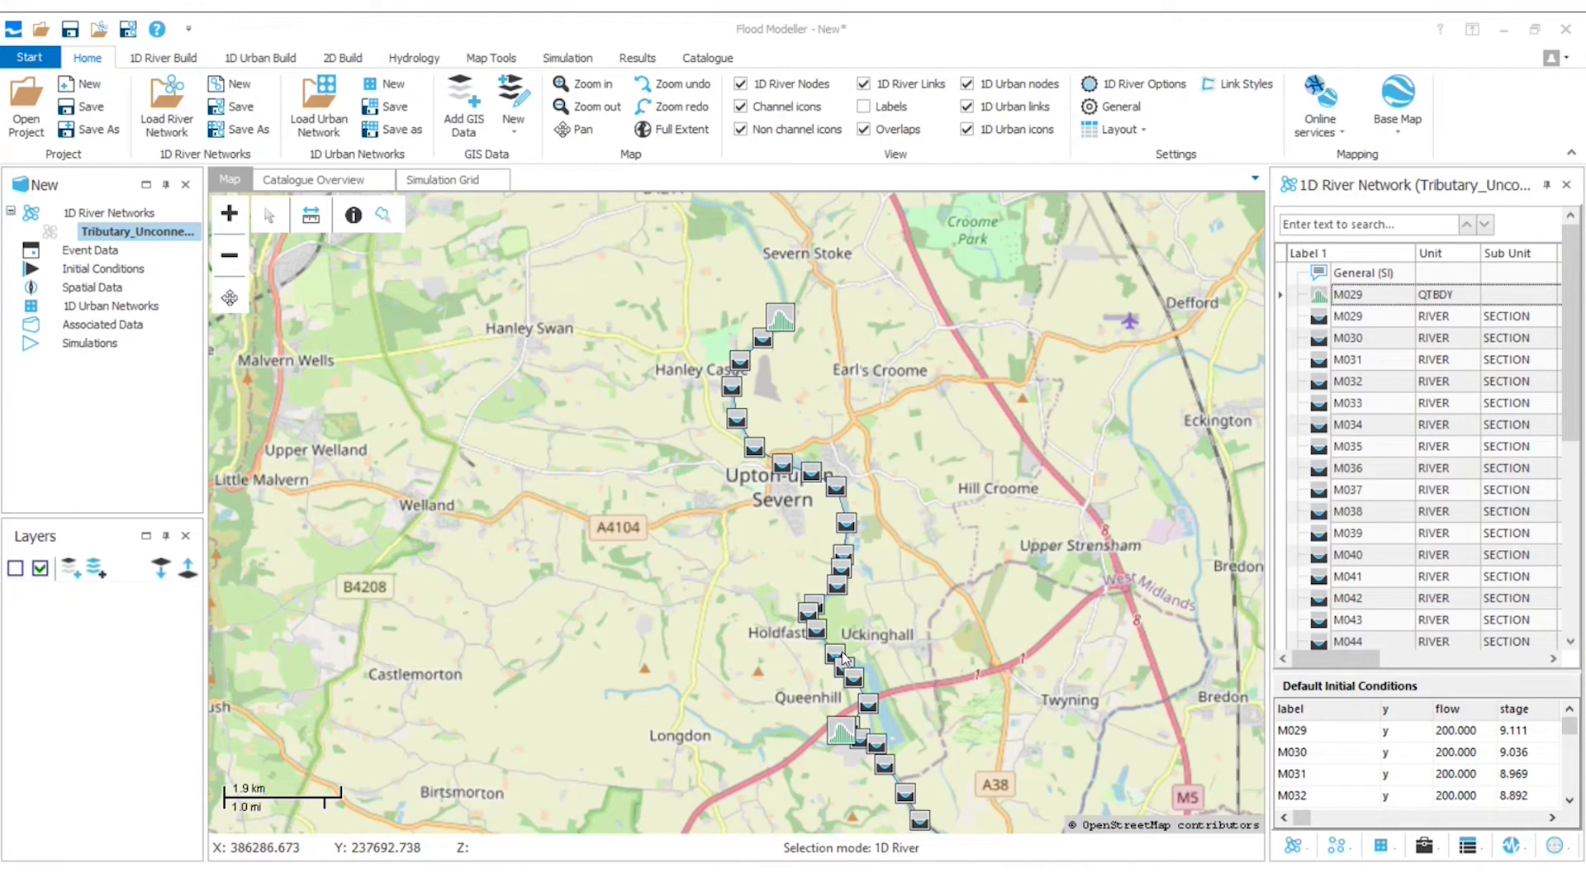
pyautogui.scroll(3, 879, 736)
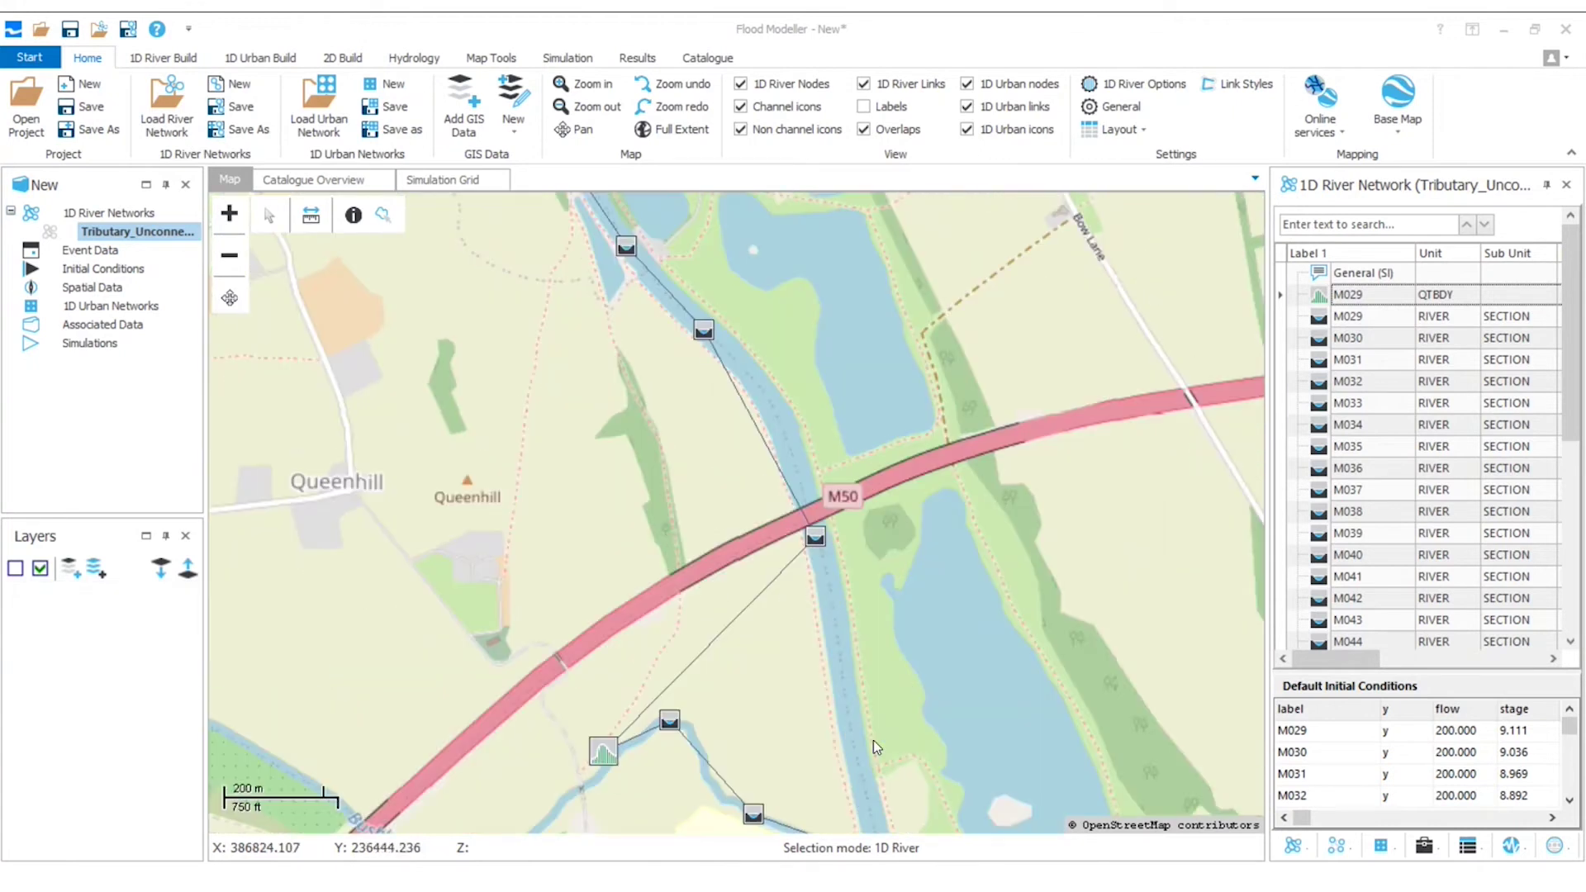
pyautogui.click(816, 537)
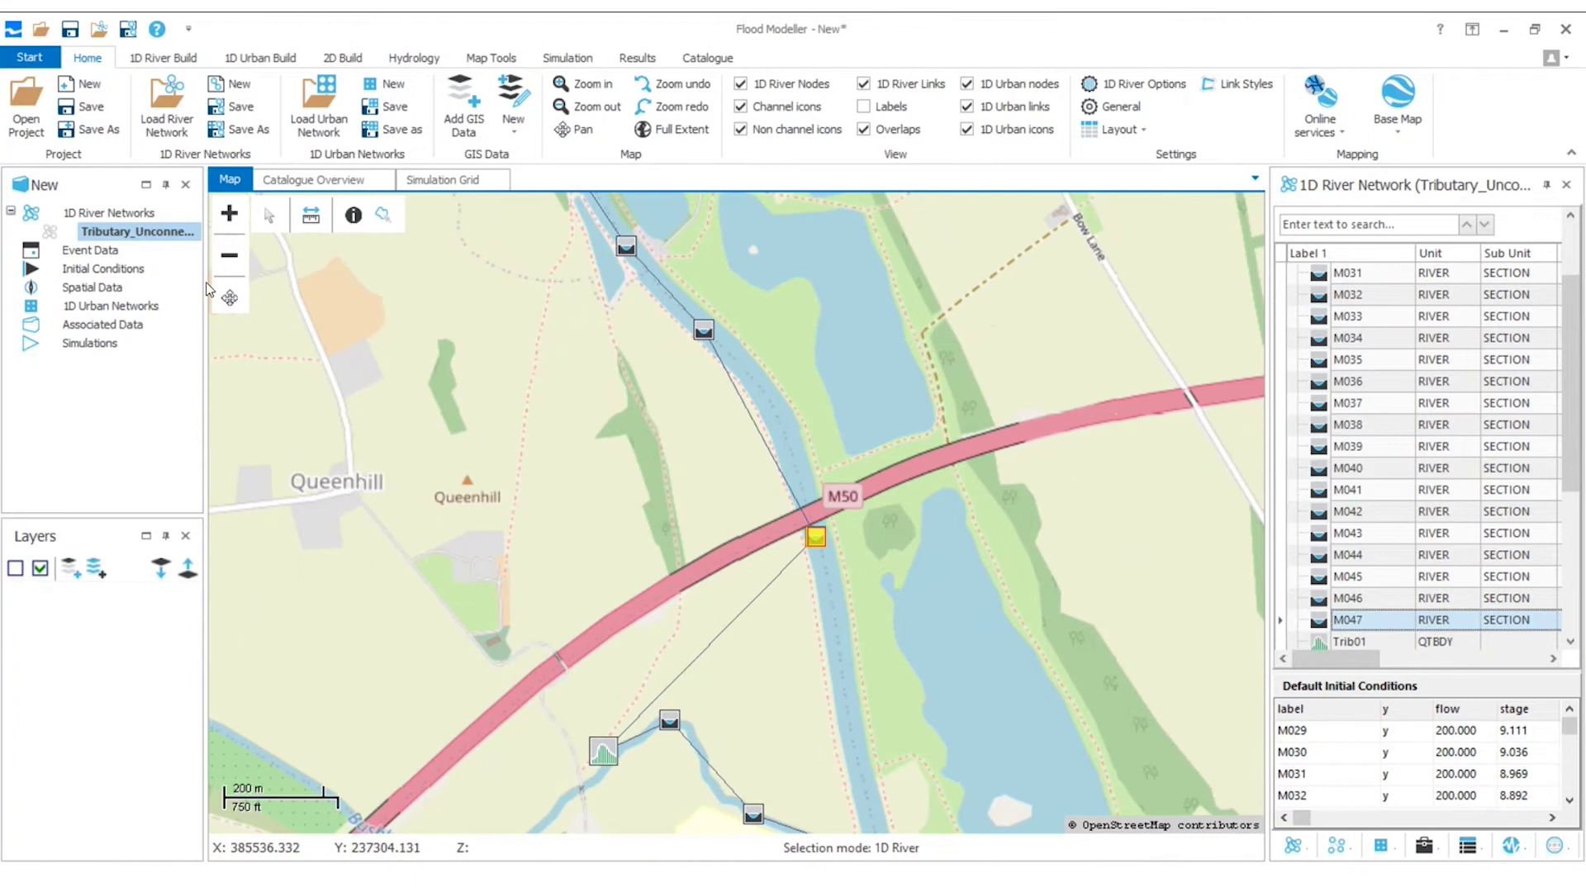
pyautogui.click(230, 297)
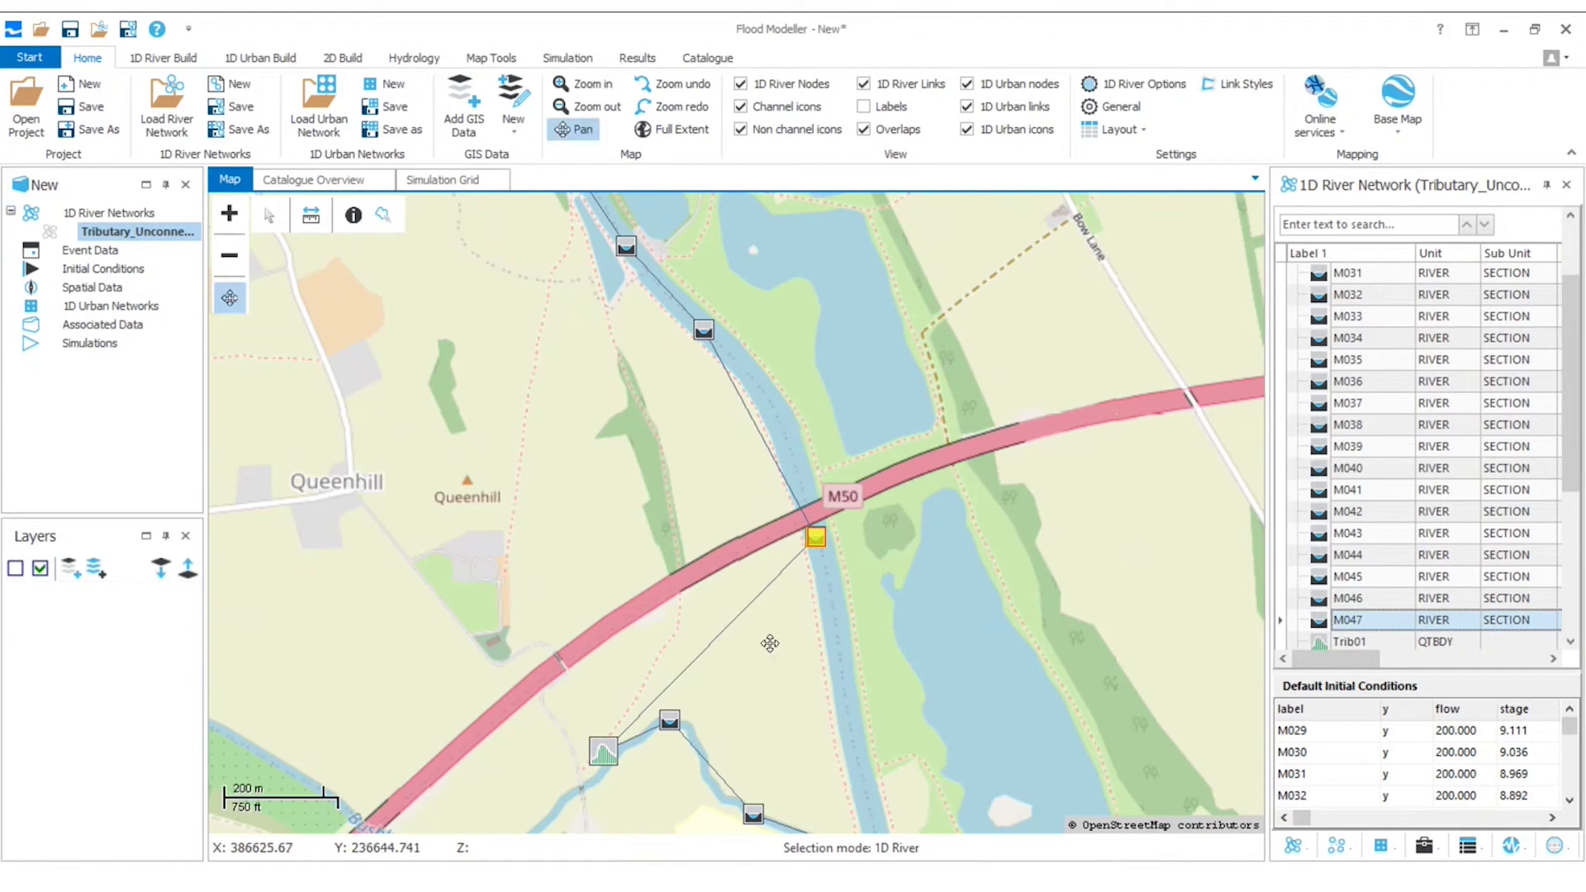
pyautogui.moveTo(770, 644); pyautogui.dragTo(744, 437)
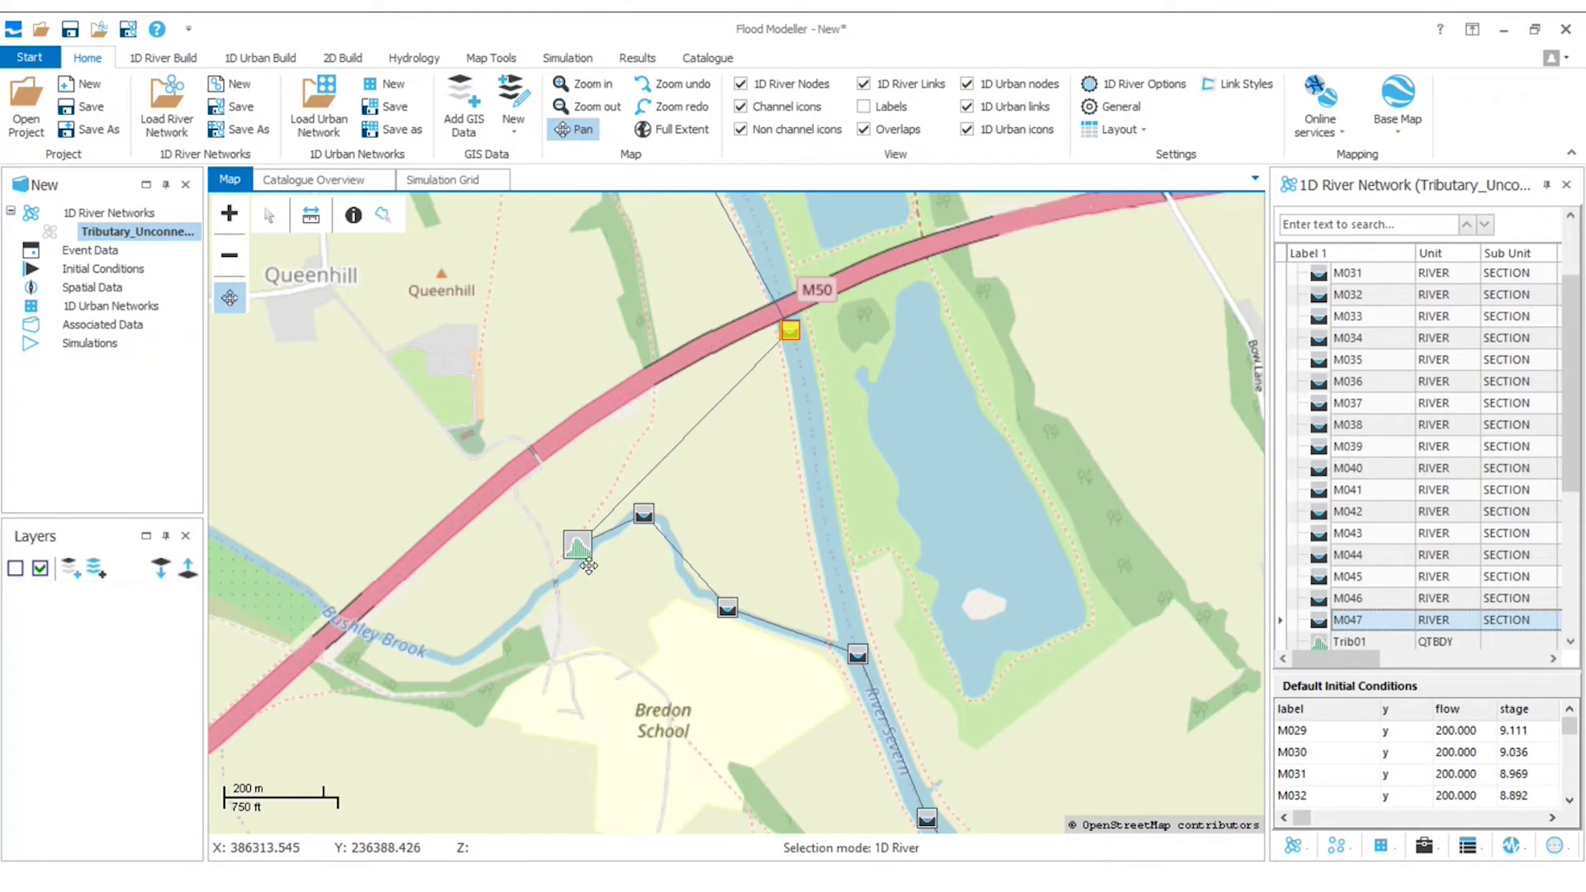
pyautogui.click(269, 216)
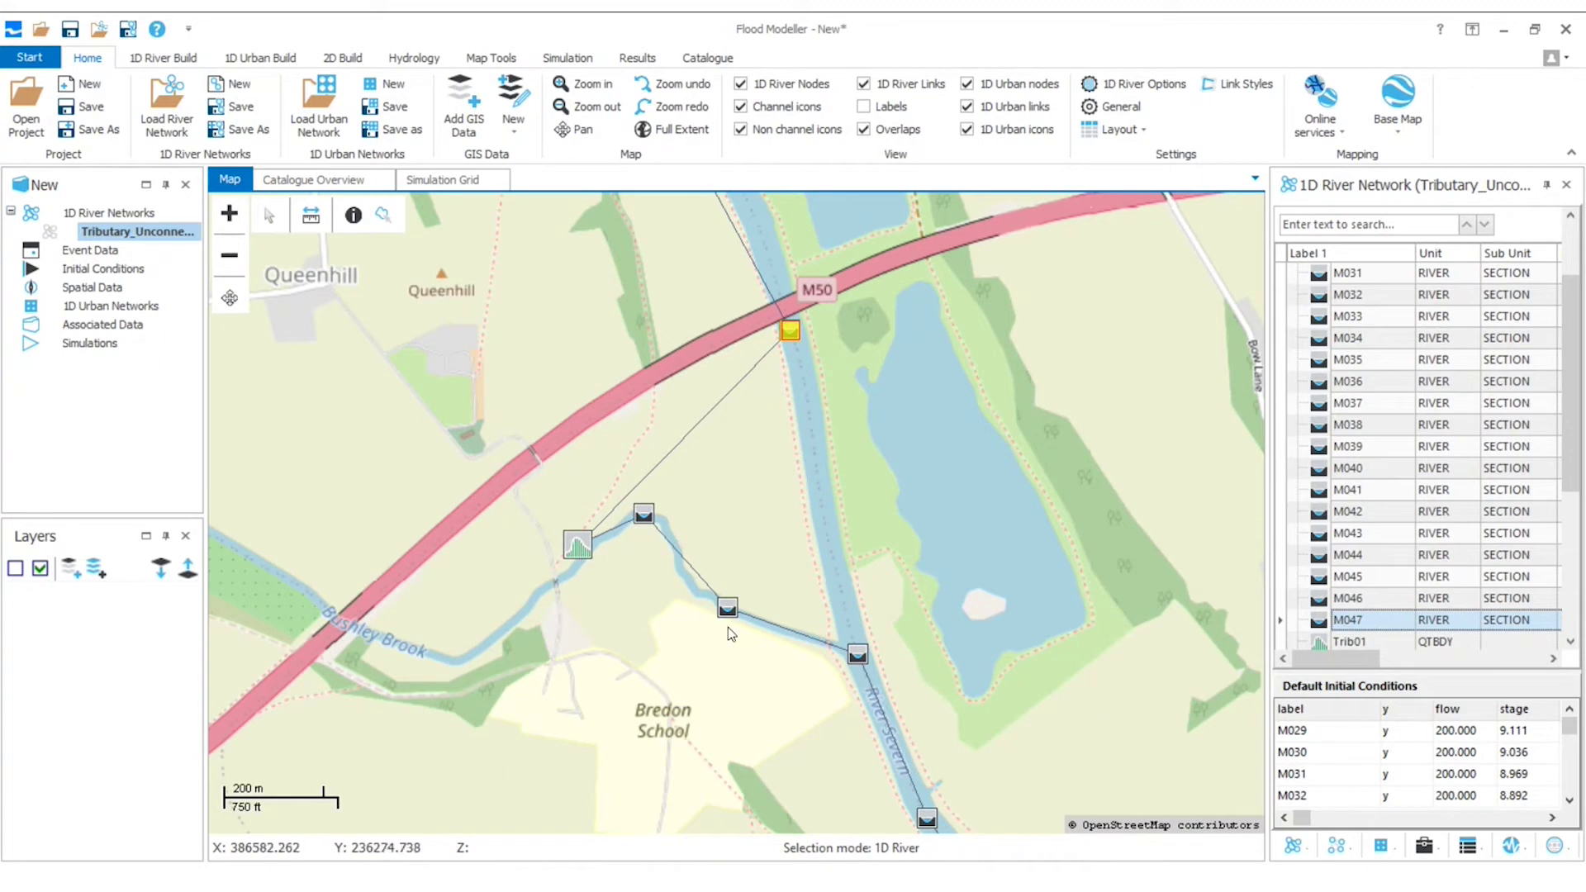
pyautogui.click(859, 657)
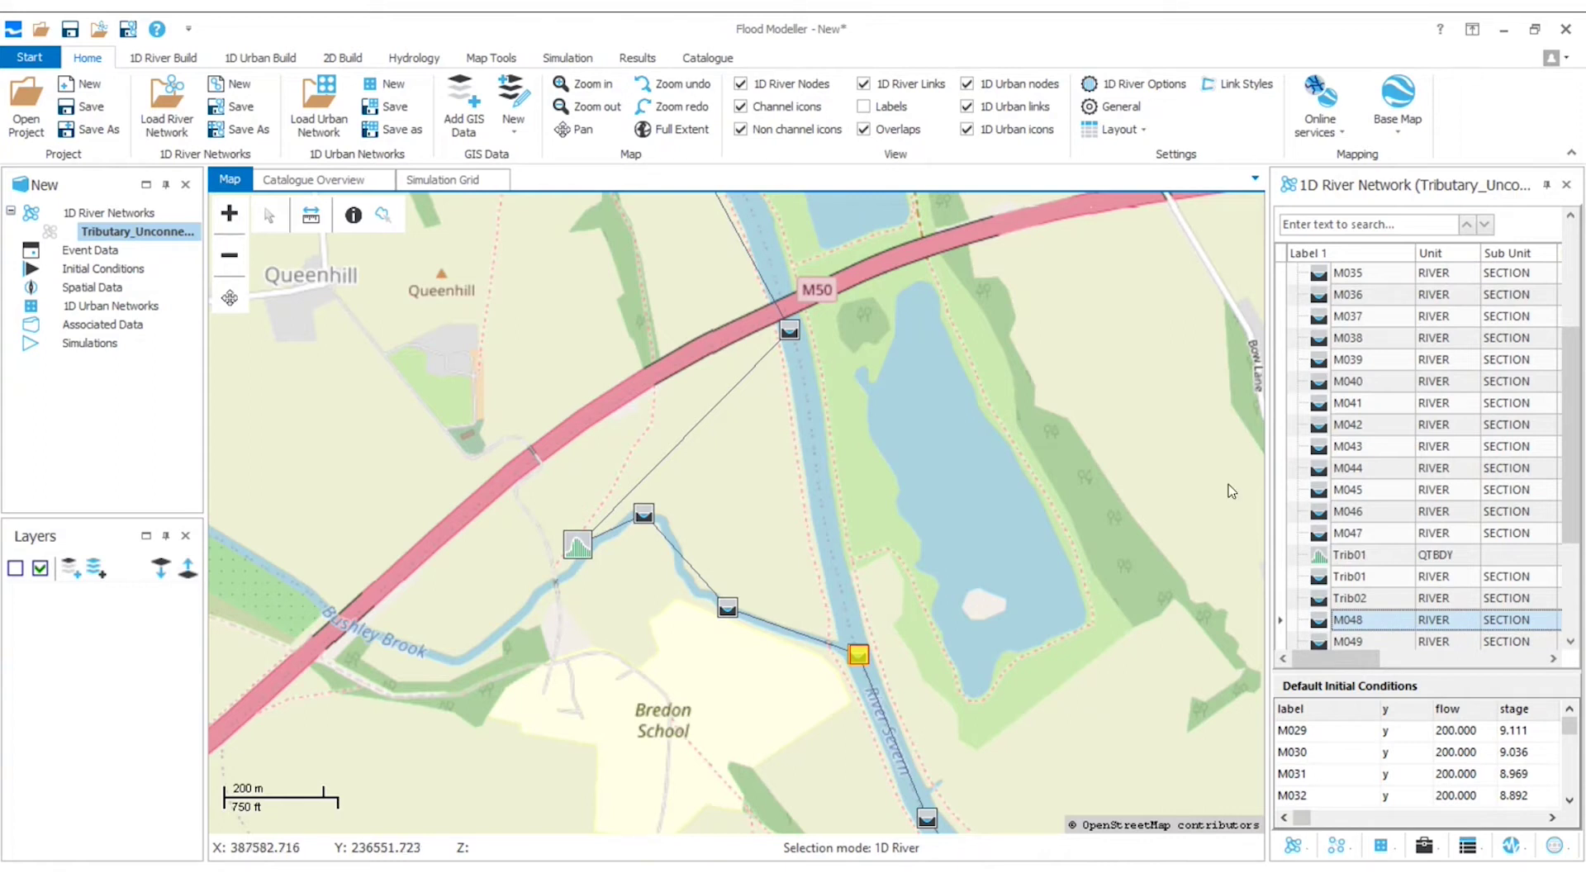
# Copy section M048, paste it after Trib02 and relabel the new CH0001 section as TribDS
pyautogui.scroll(-2, 1394, 494)
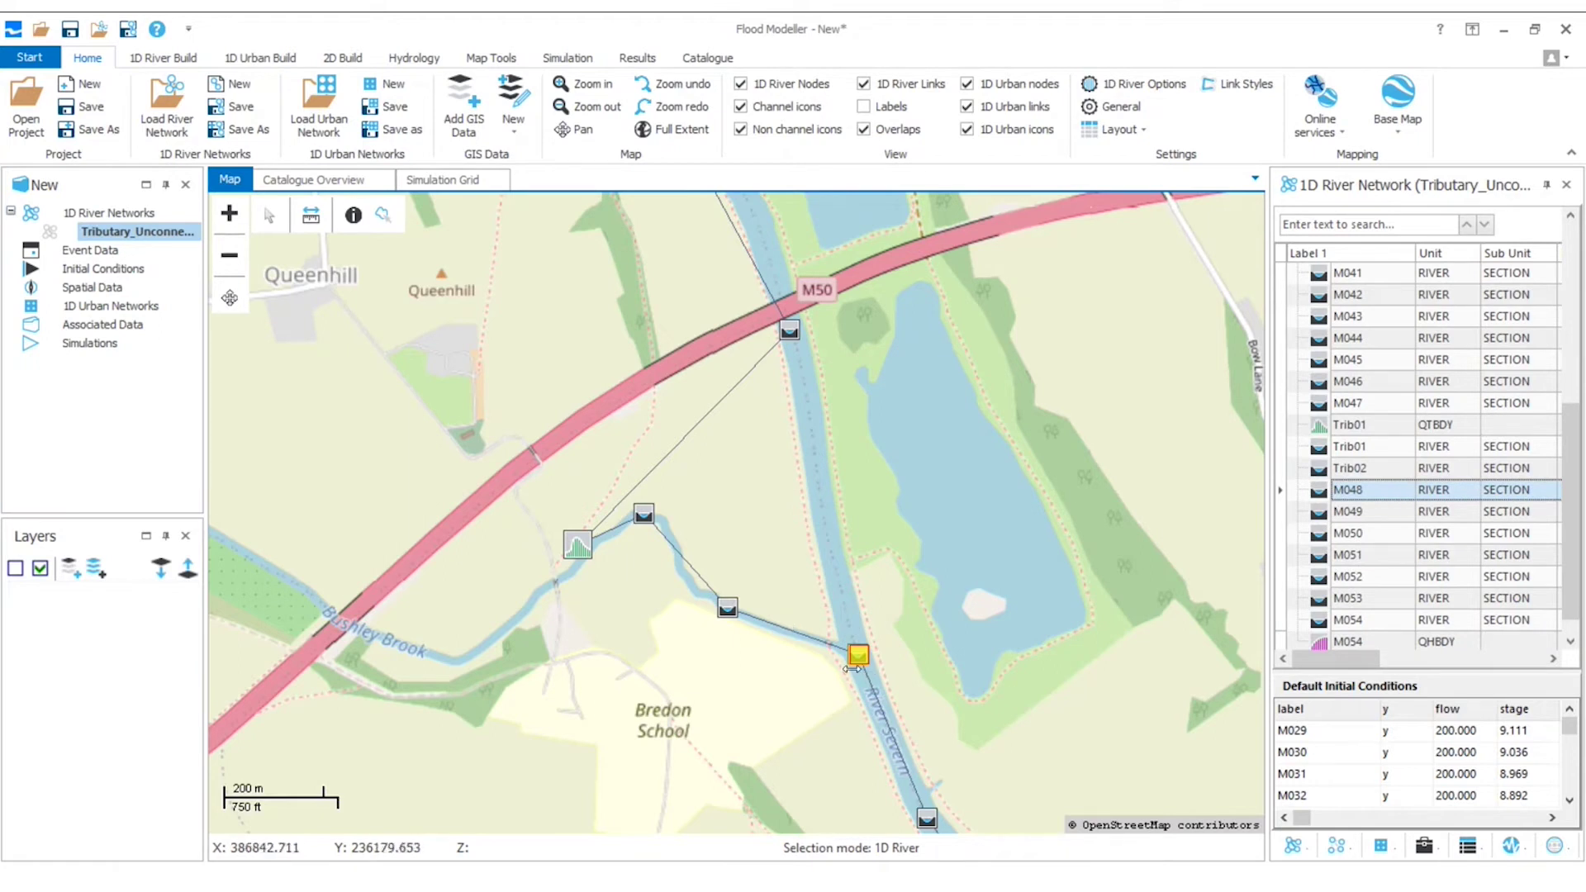
pyautogui.rightClick(1375, 496)
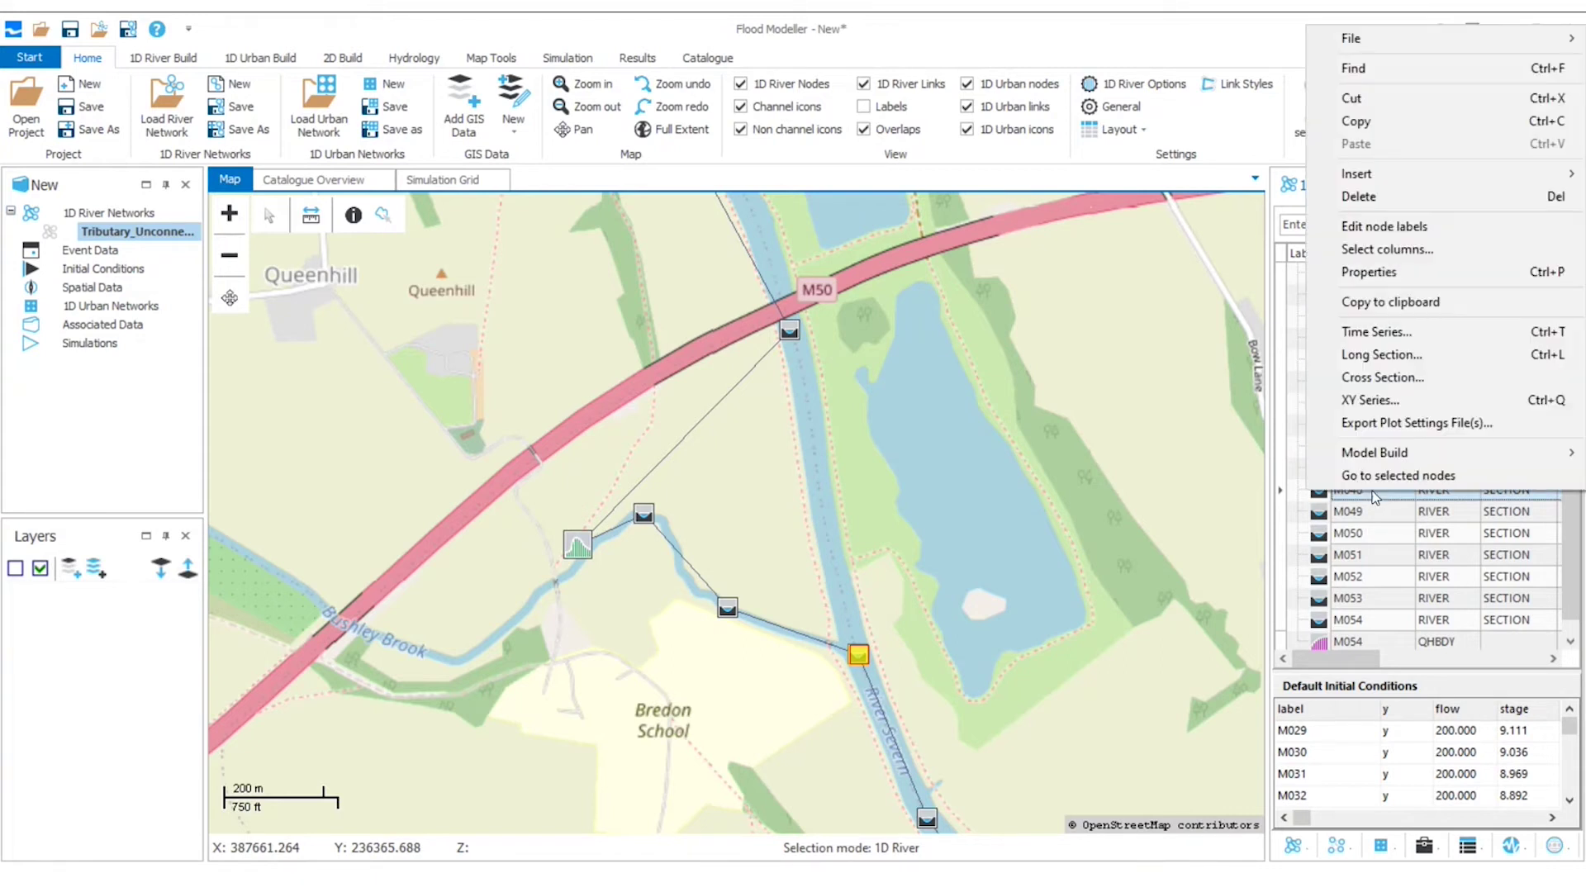
pyautogui.click(1438, 121)
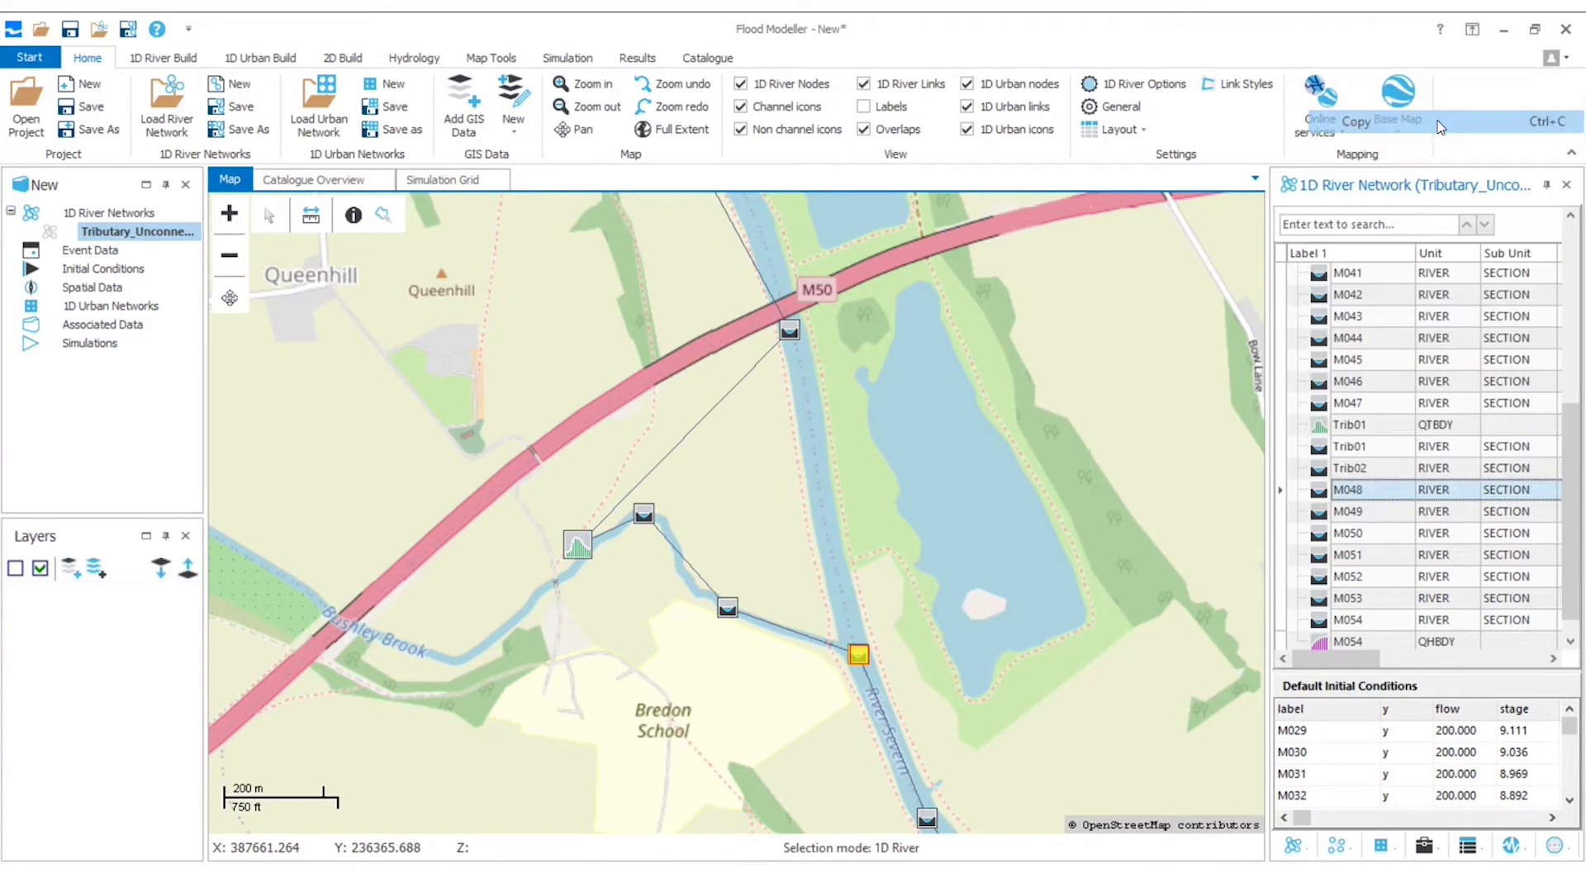
pyautogui.click(1403, 469)
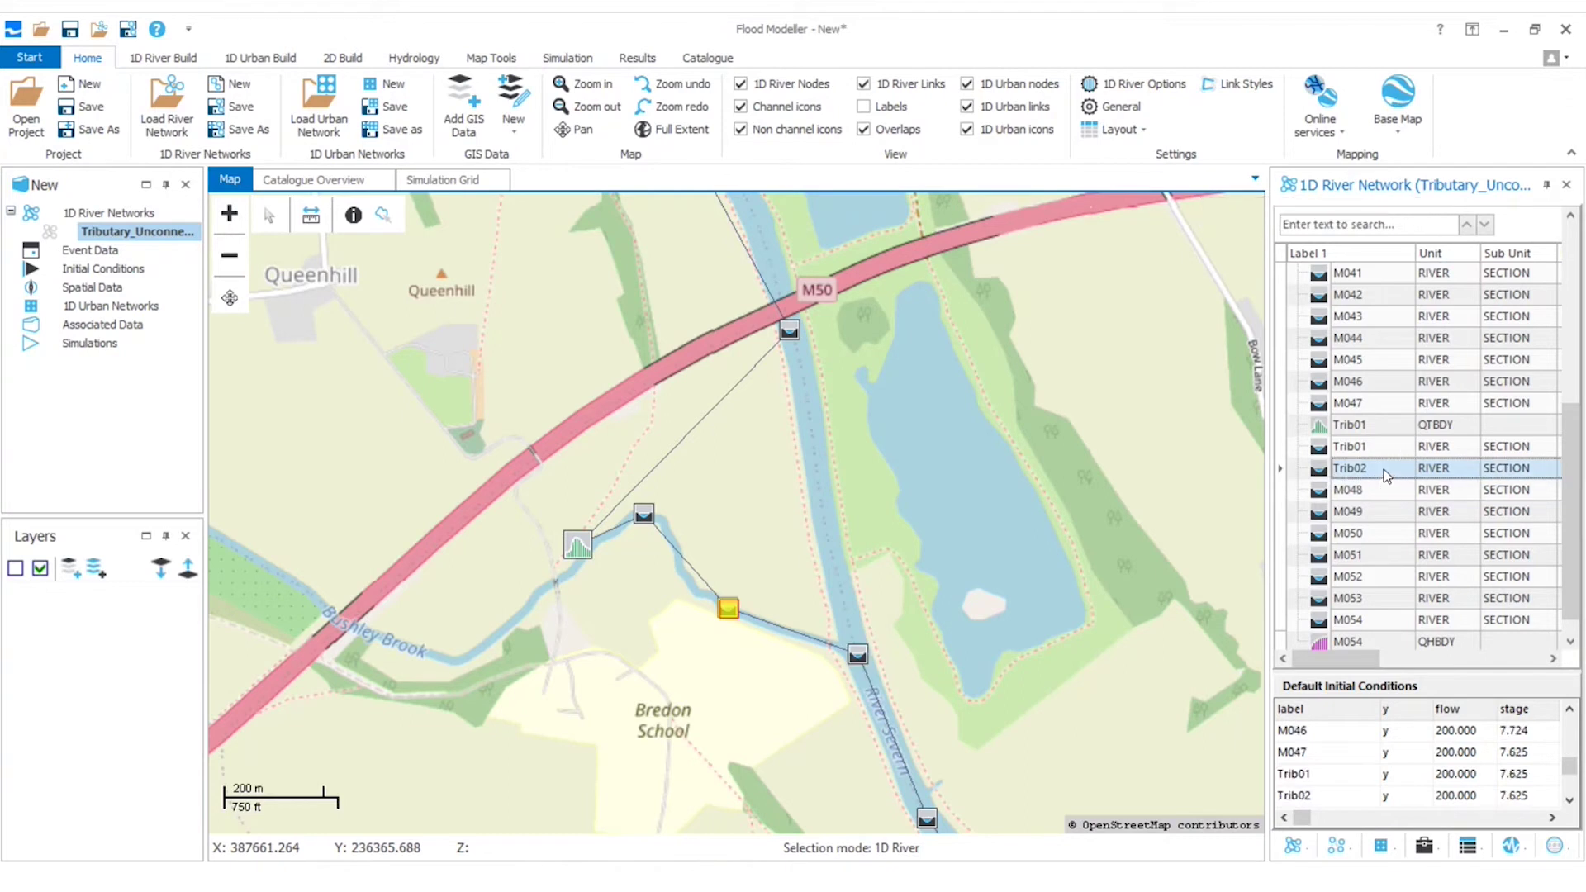
pyautogui.rightClick(1384, 470)
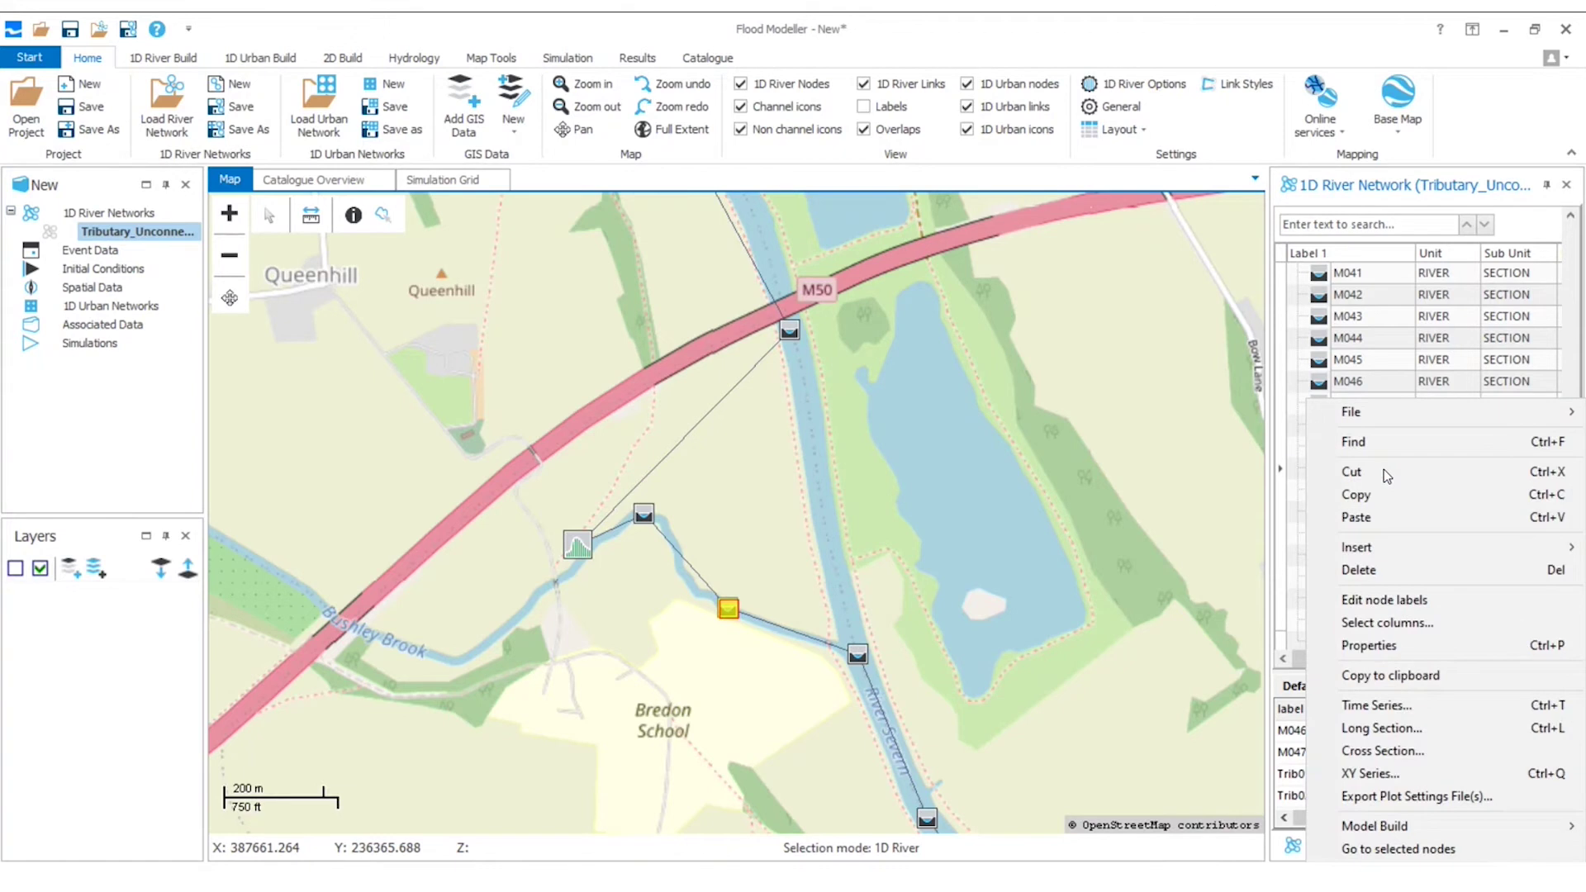
pyautogui.click(1385, 518)
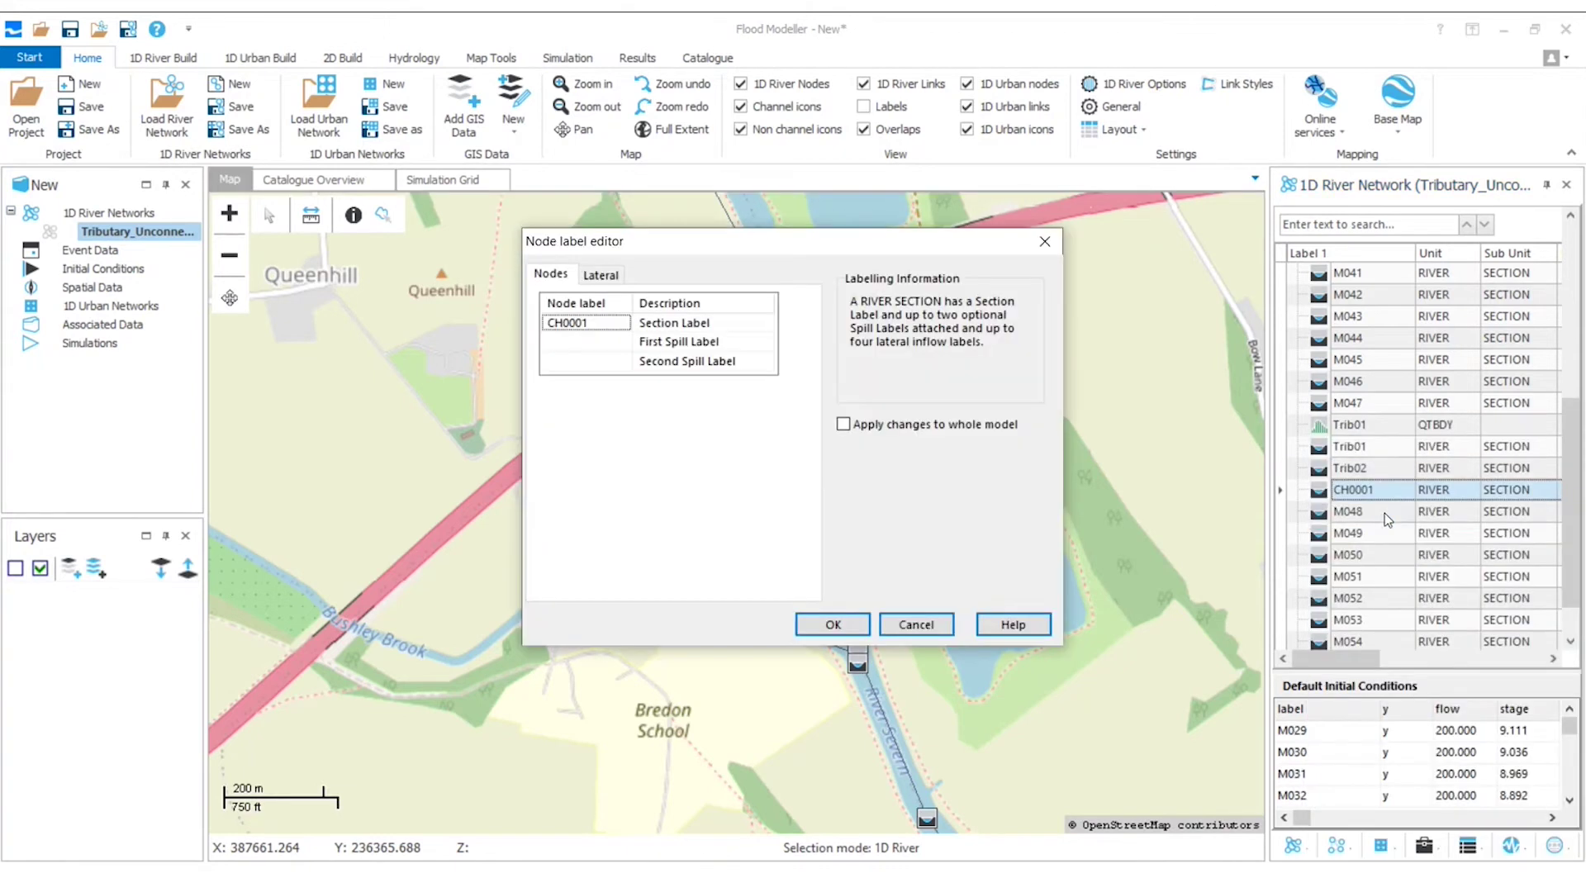
pyautogui.click(608, 325)
pyautogui.write('TribDS')
pyautogui.click(835, 624)
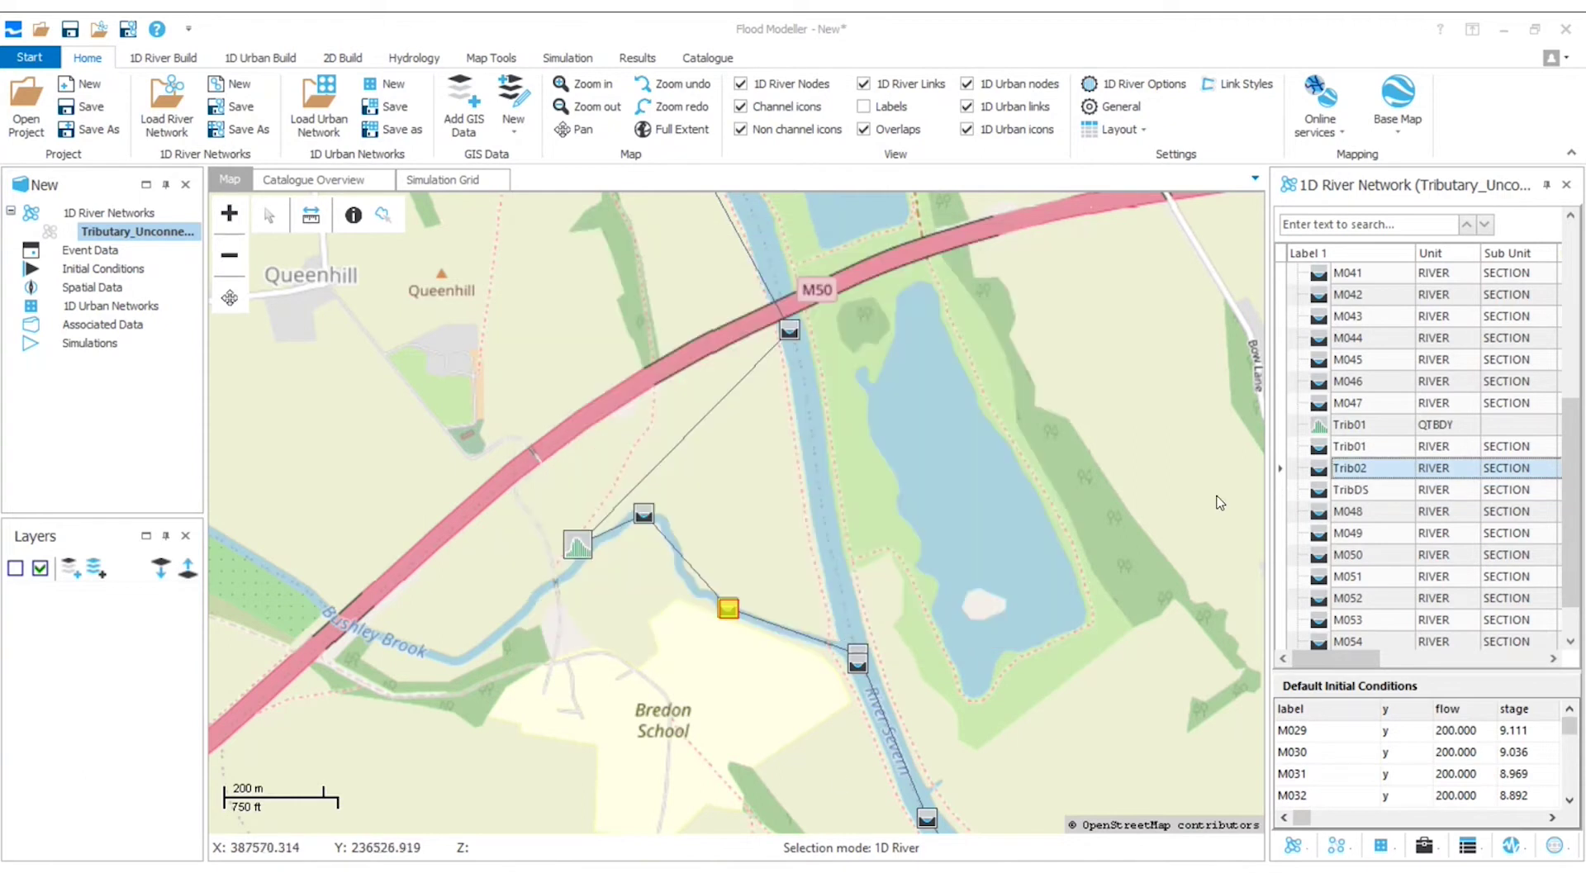
# Copy section M048, paste it after M047 and relabel the new CH0002 section as MainDS
pyautogui.click(1402, 513)
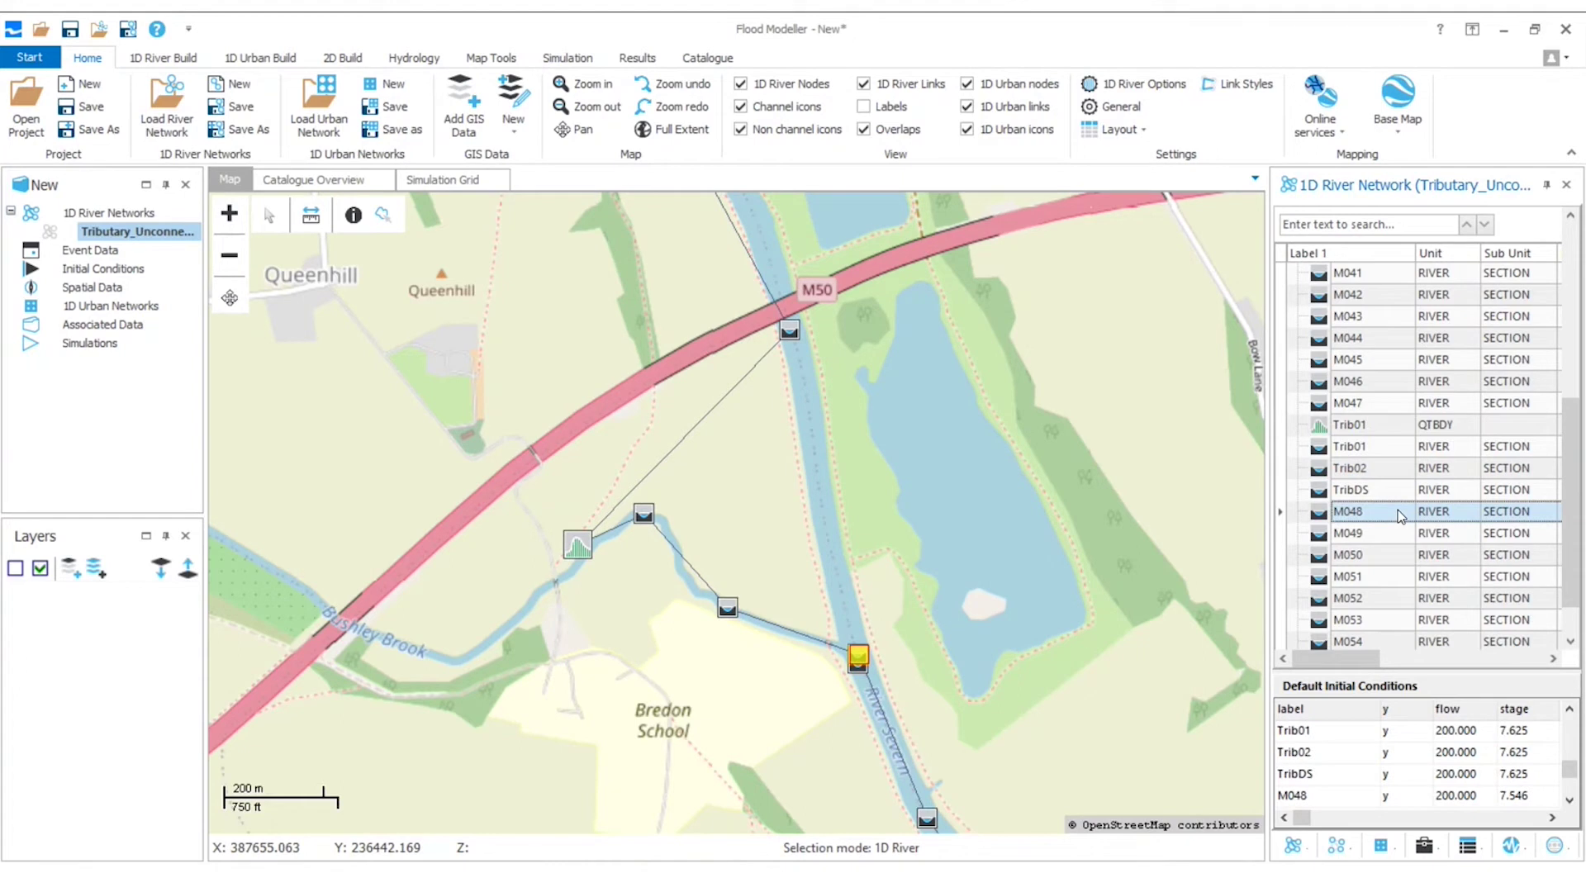
pyautogui.rightClick(1402, 513)
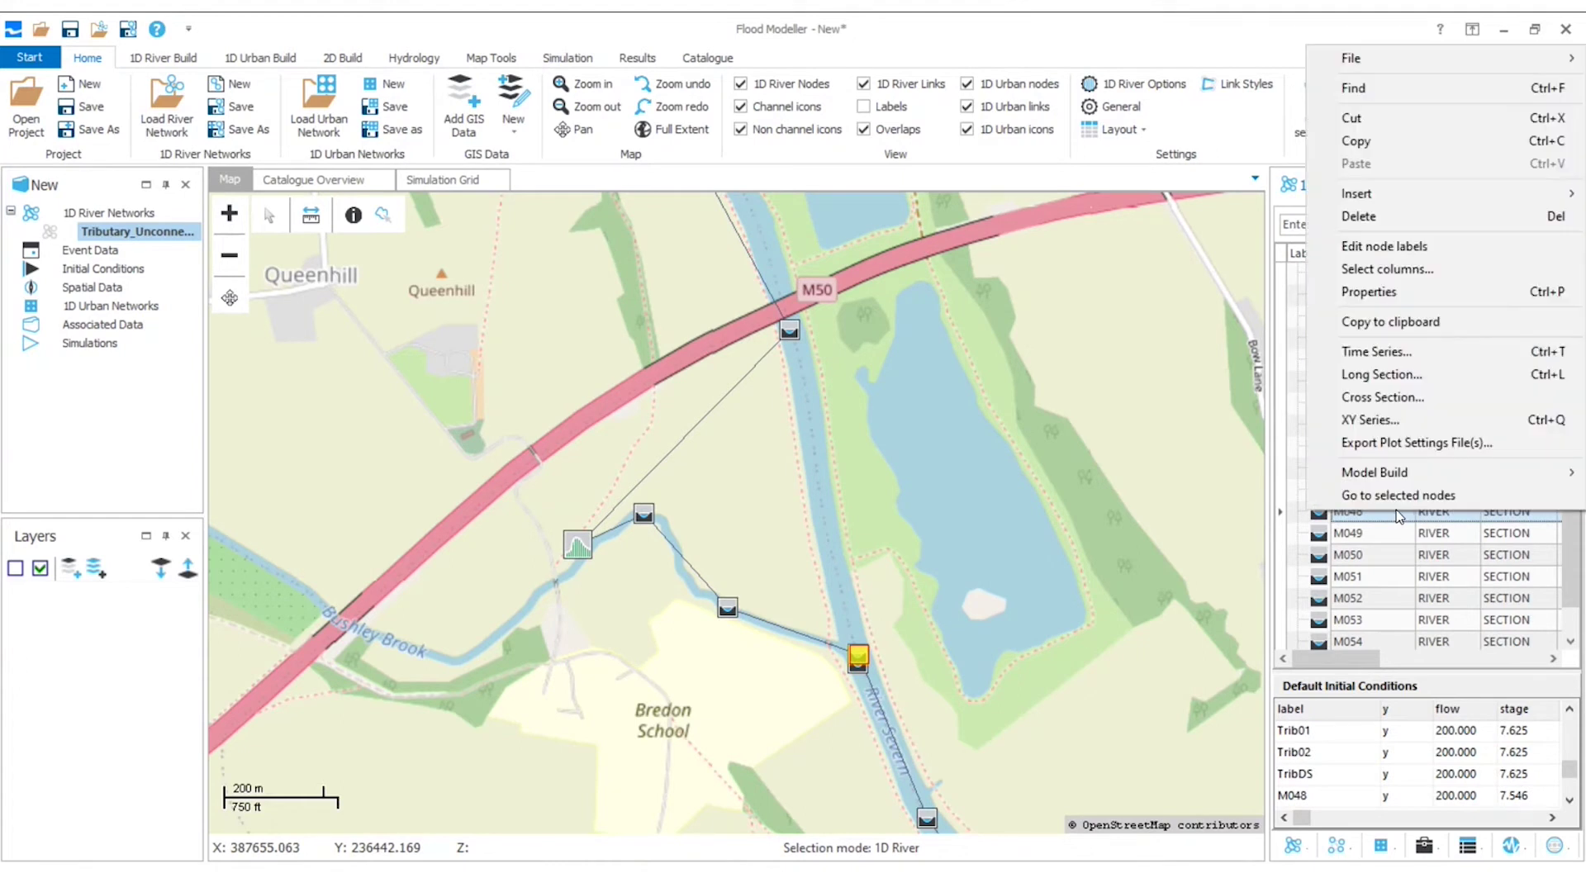
pyautogui.click(1374, 149)
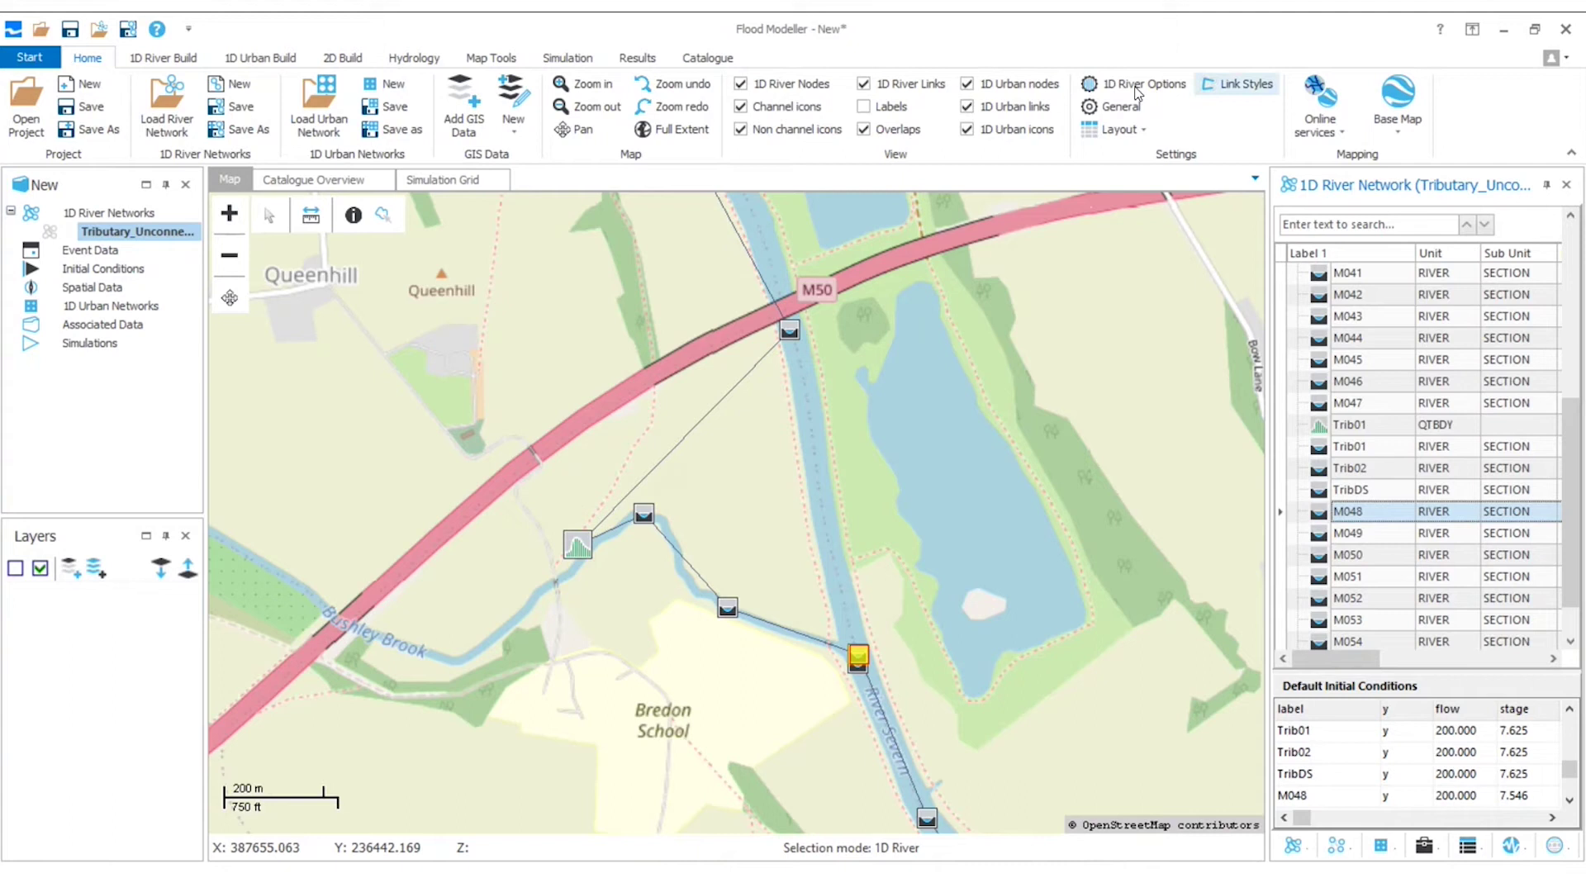
pyautogui.click(789, 334)
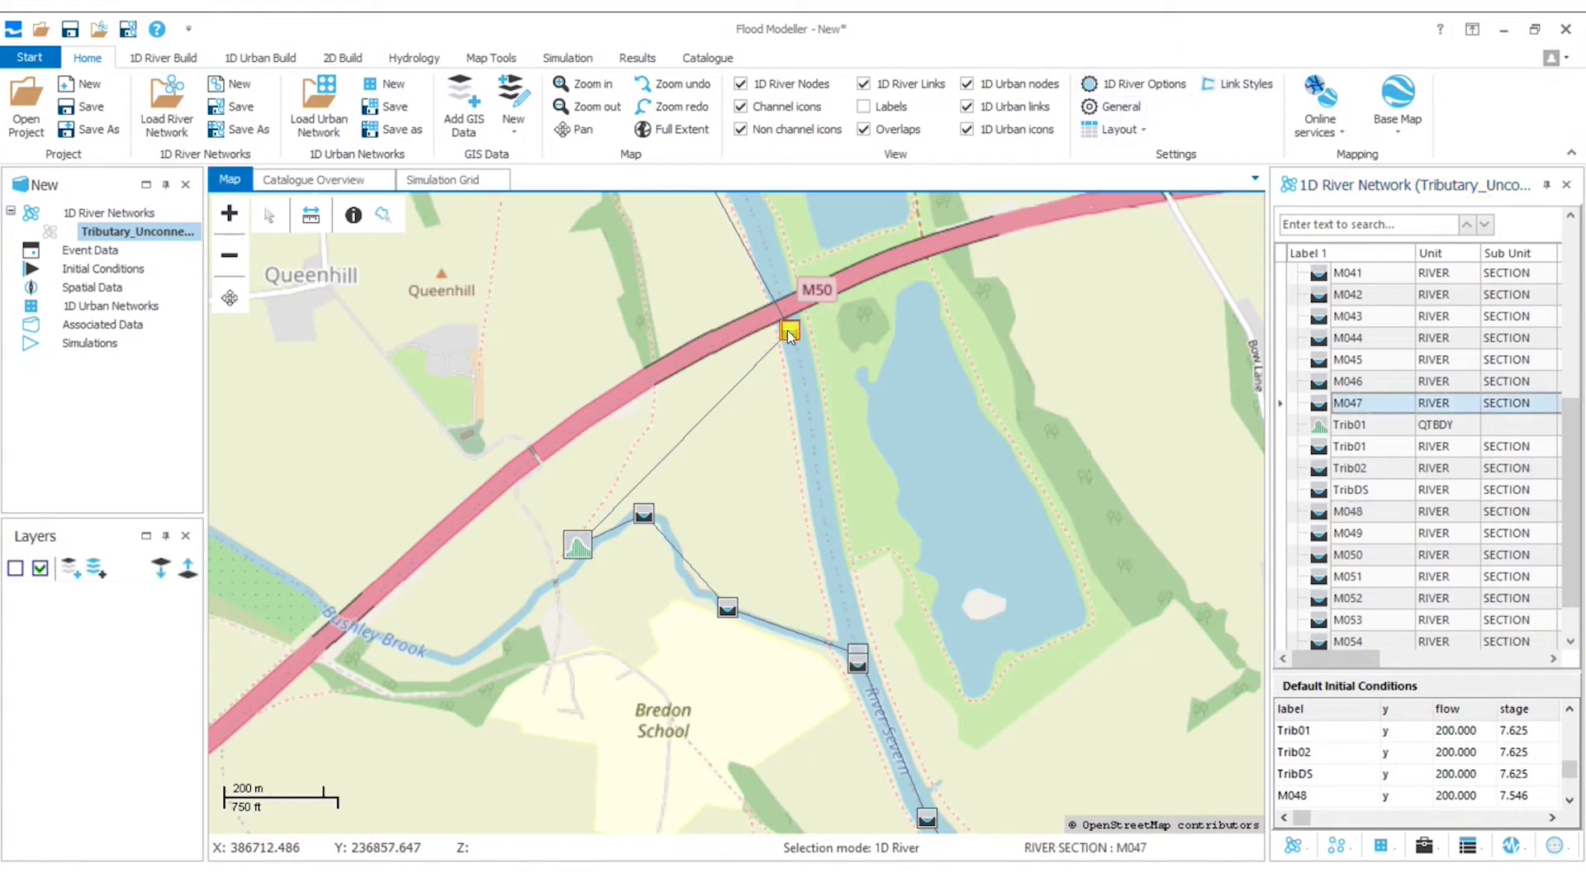
pyautogui.rightClick(1371, 407)
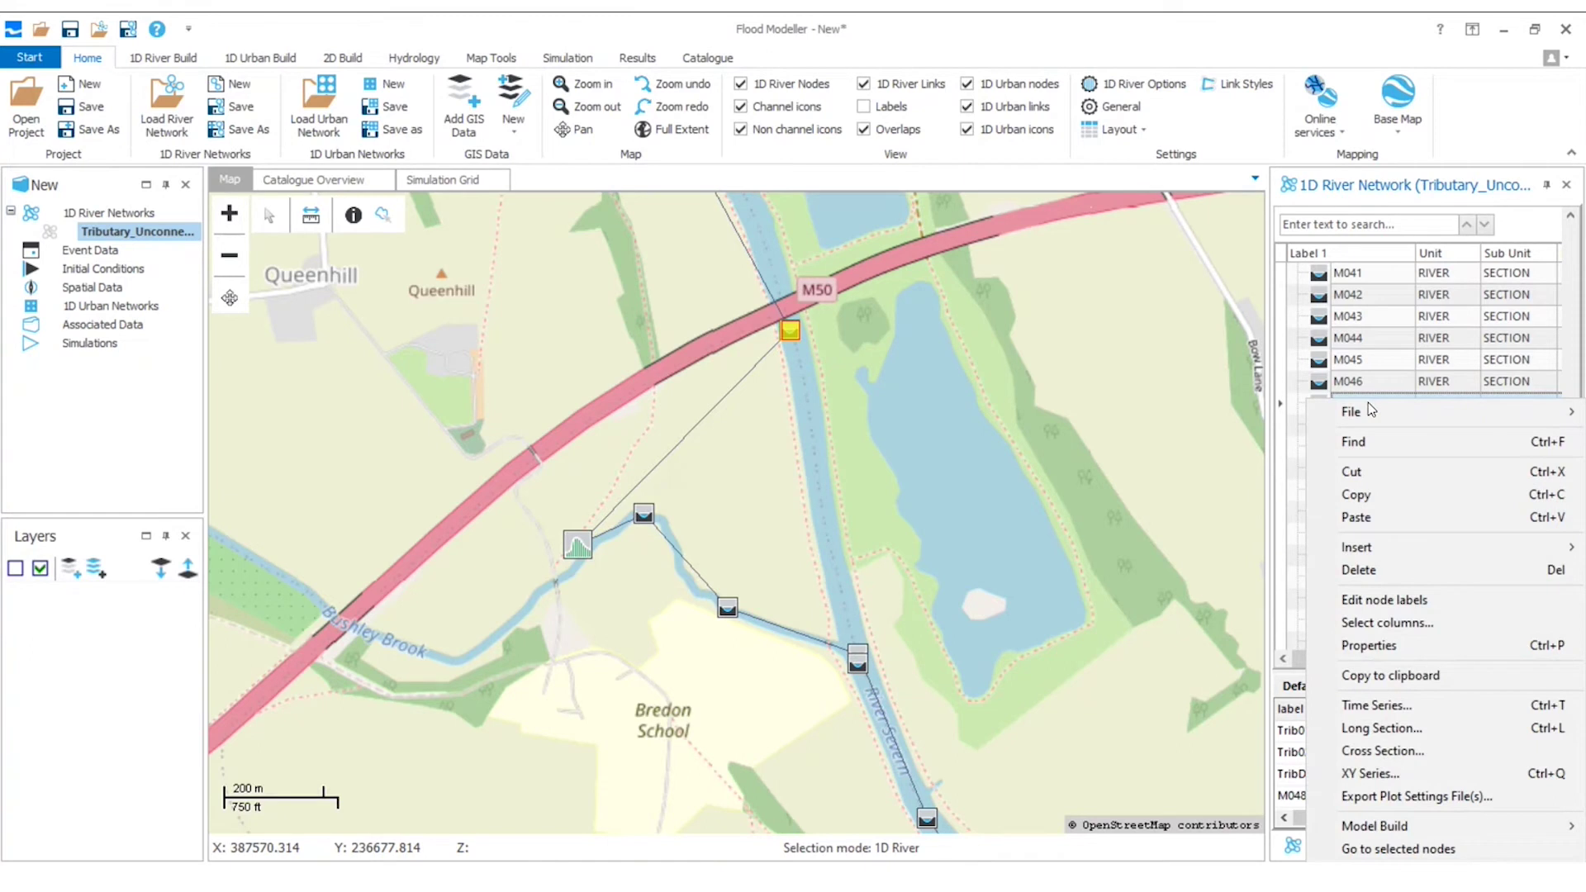
pyautogui.click(1408, 516)
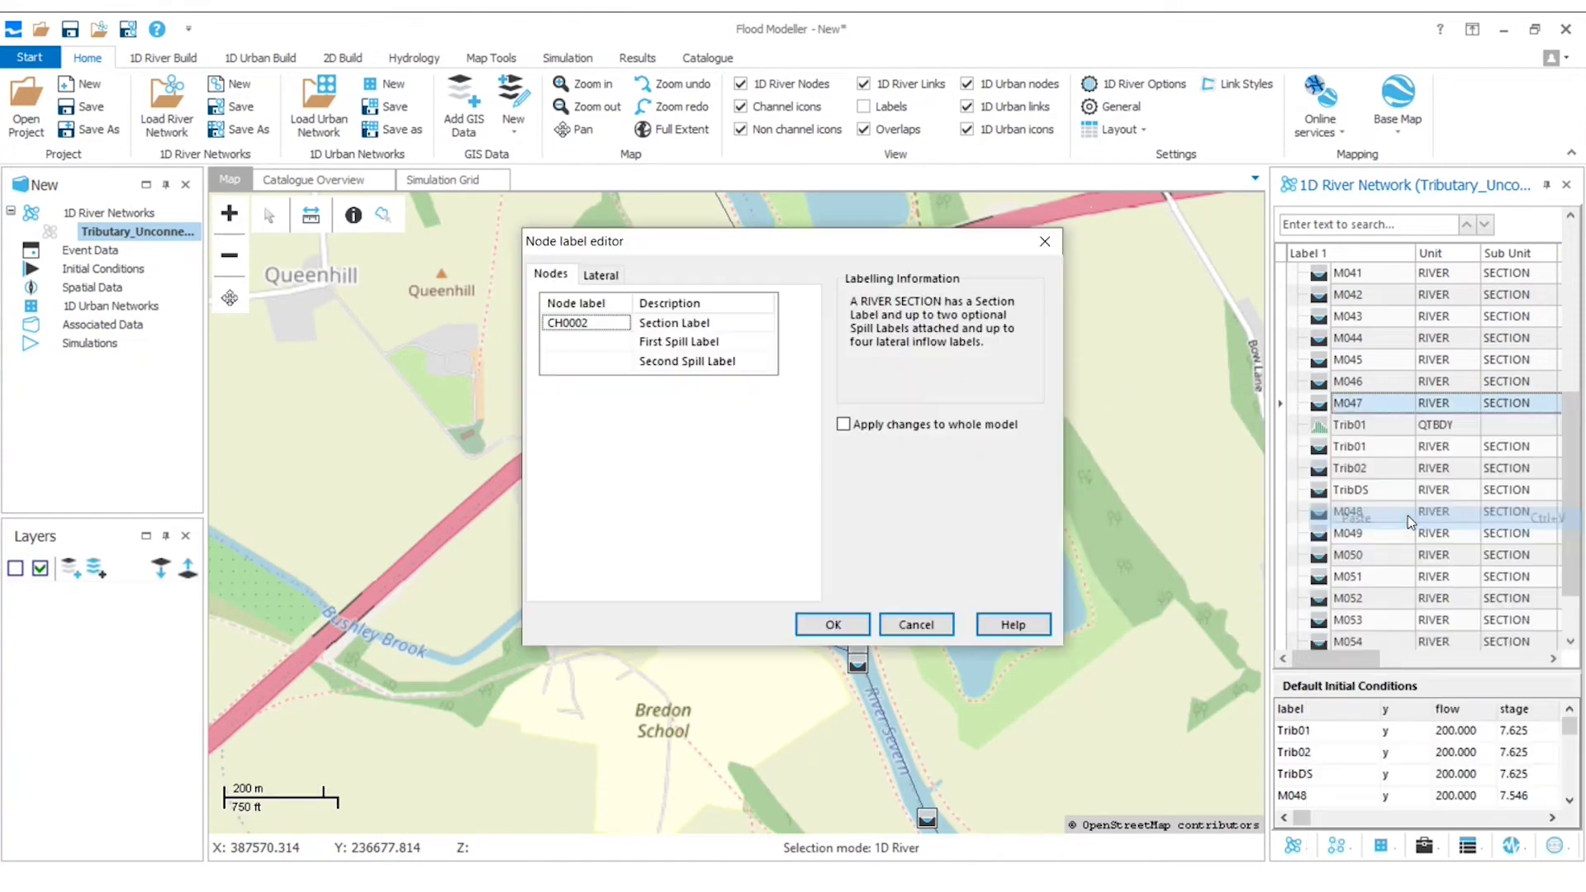
pyautogui.click(608, 324)
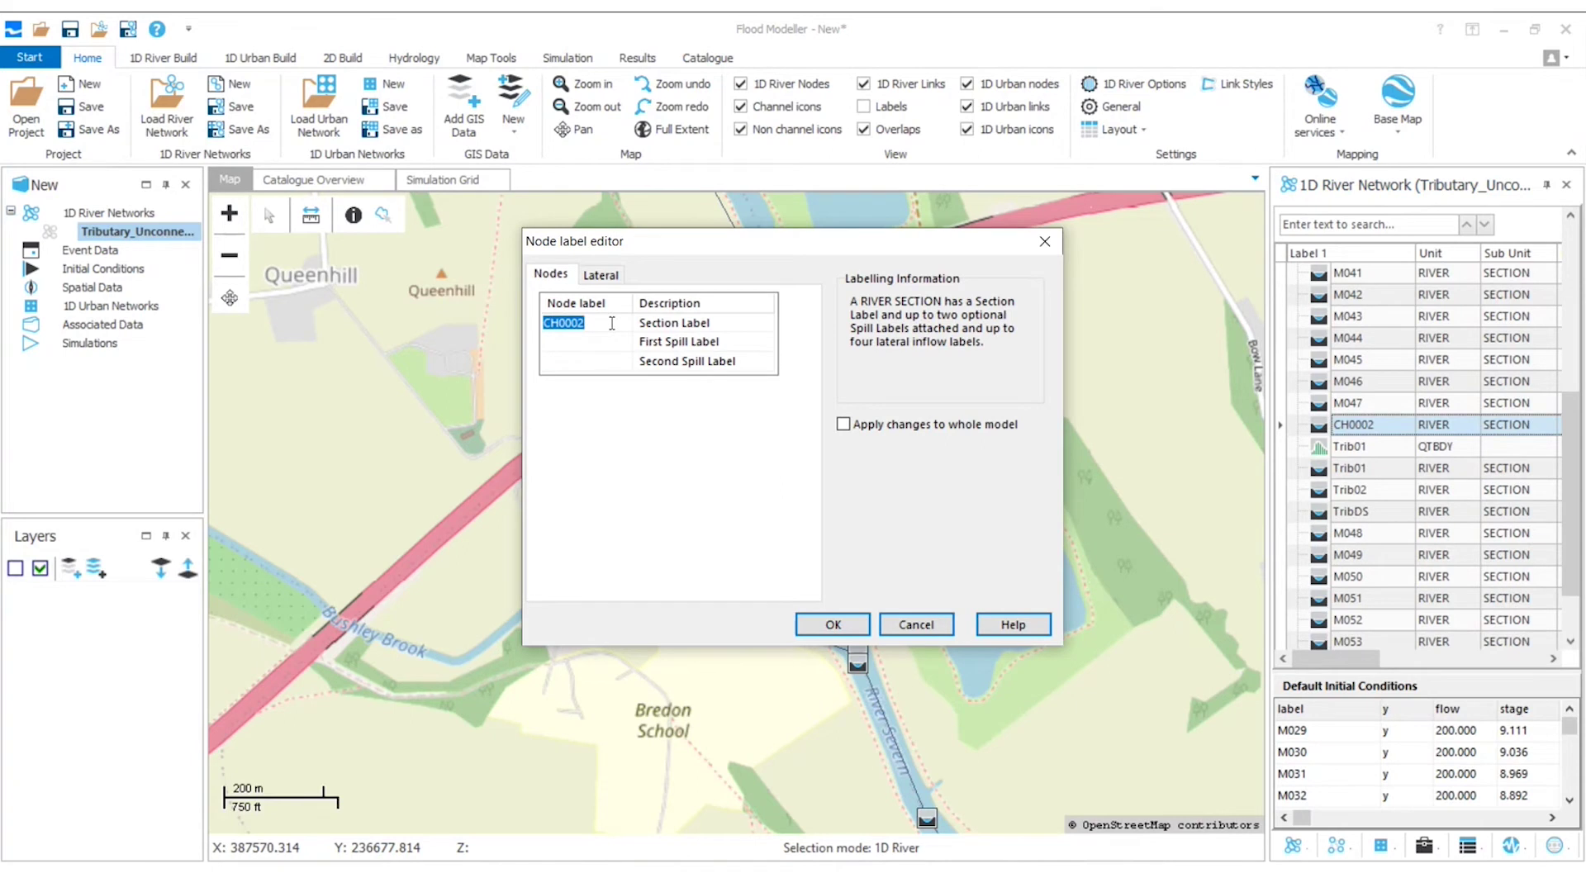
pyautogui.write('MainDS')
pyautogui.click(854, 627)
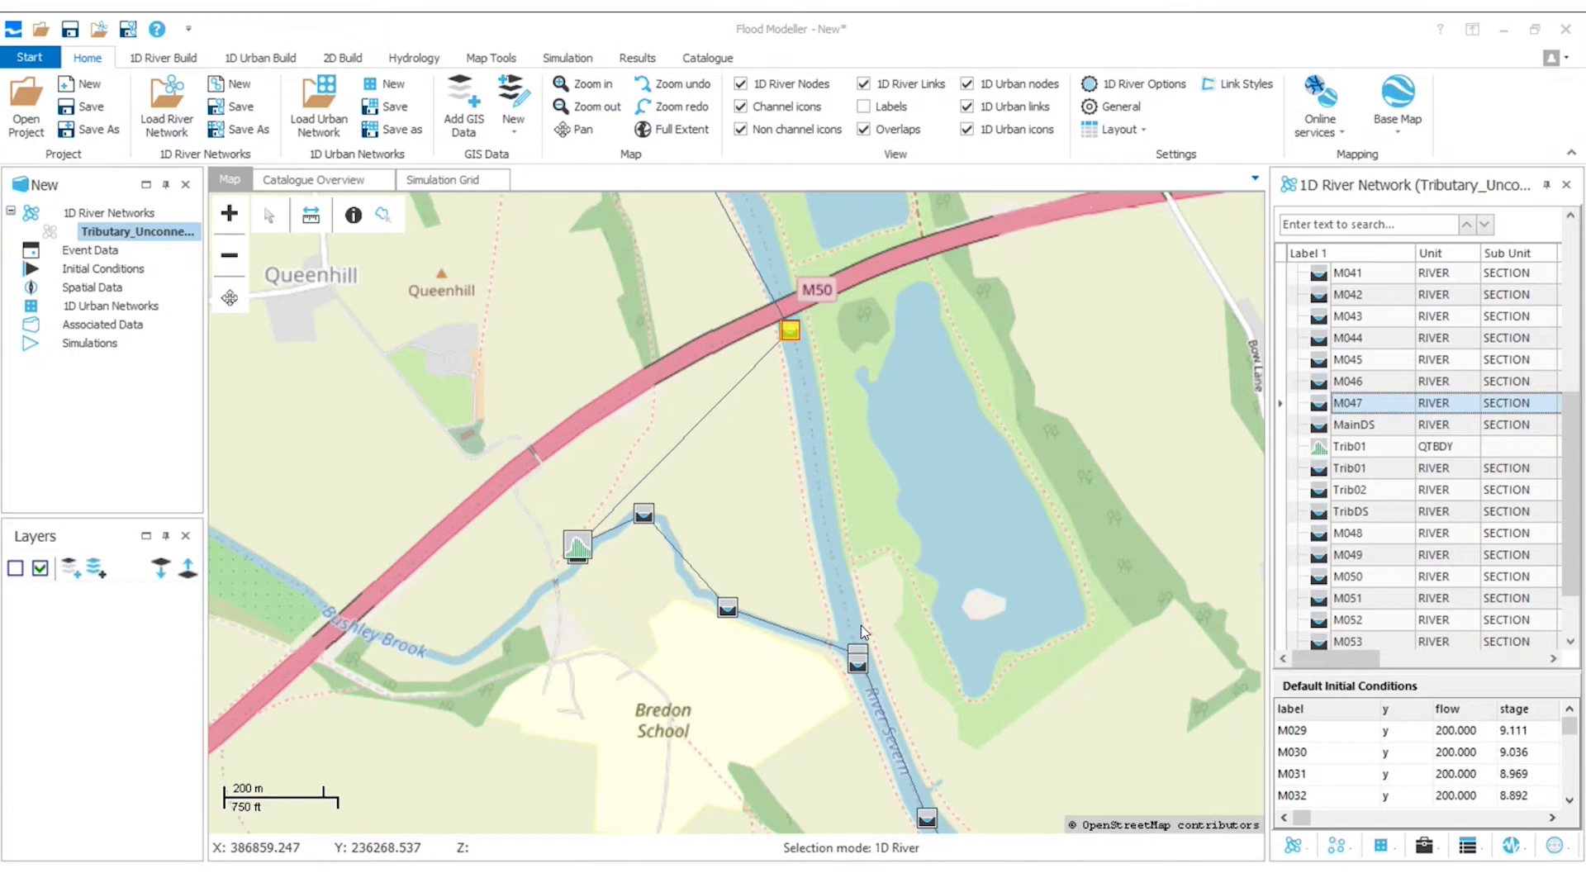
# Change TribDS's distance to next section from 498.043 to 0
pyautogui.click(1382, 512)
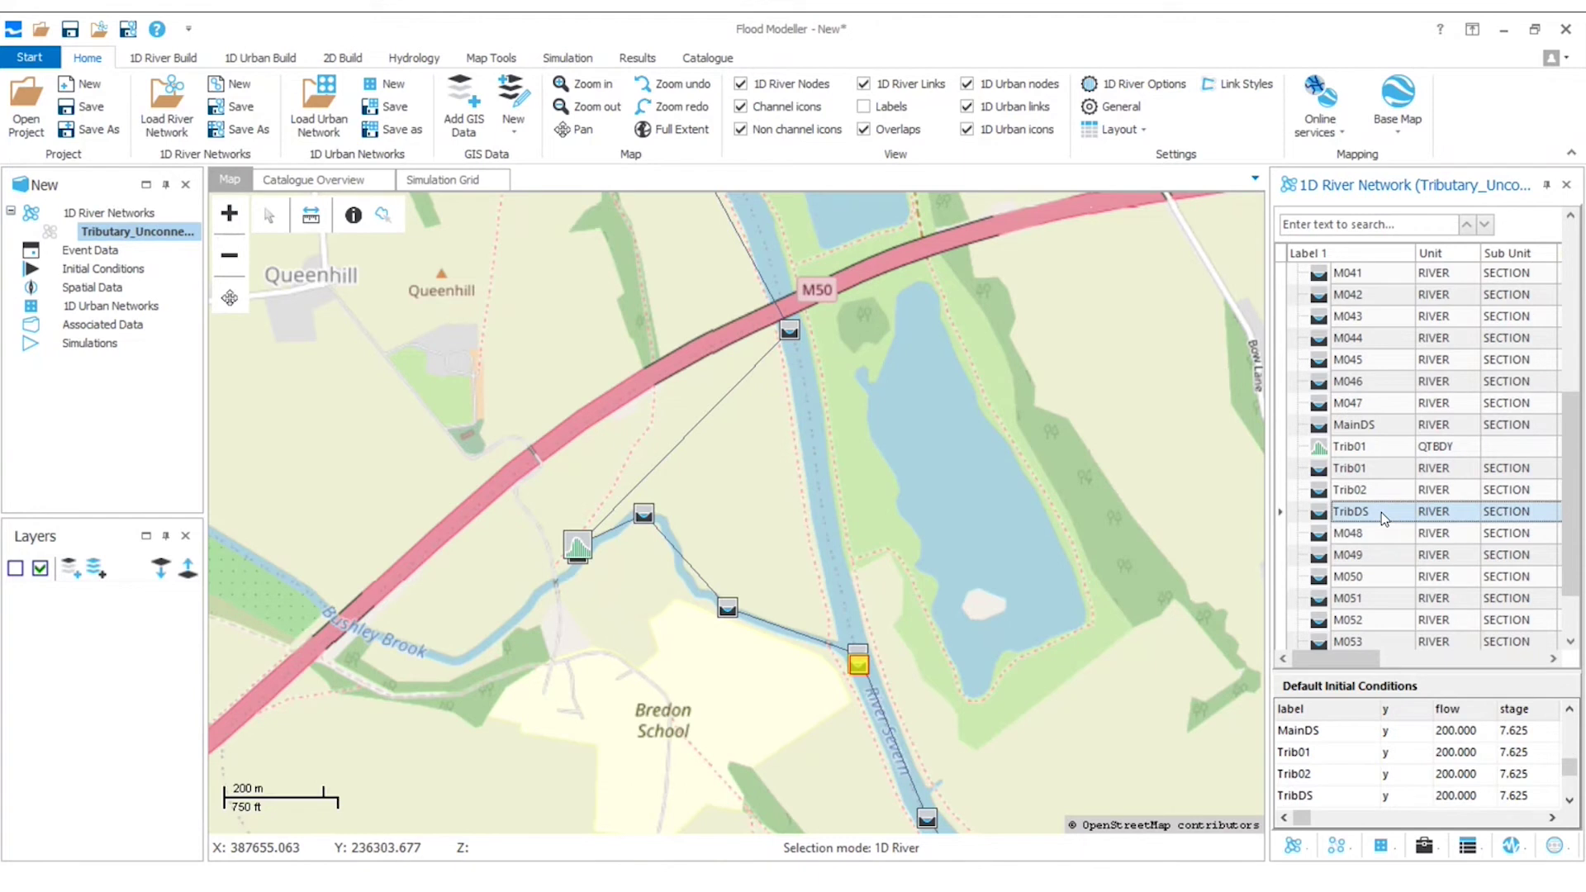
pyautogui.doubleClick(1382, 512)
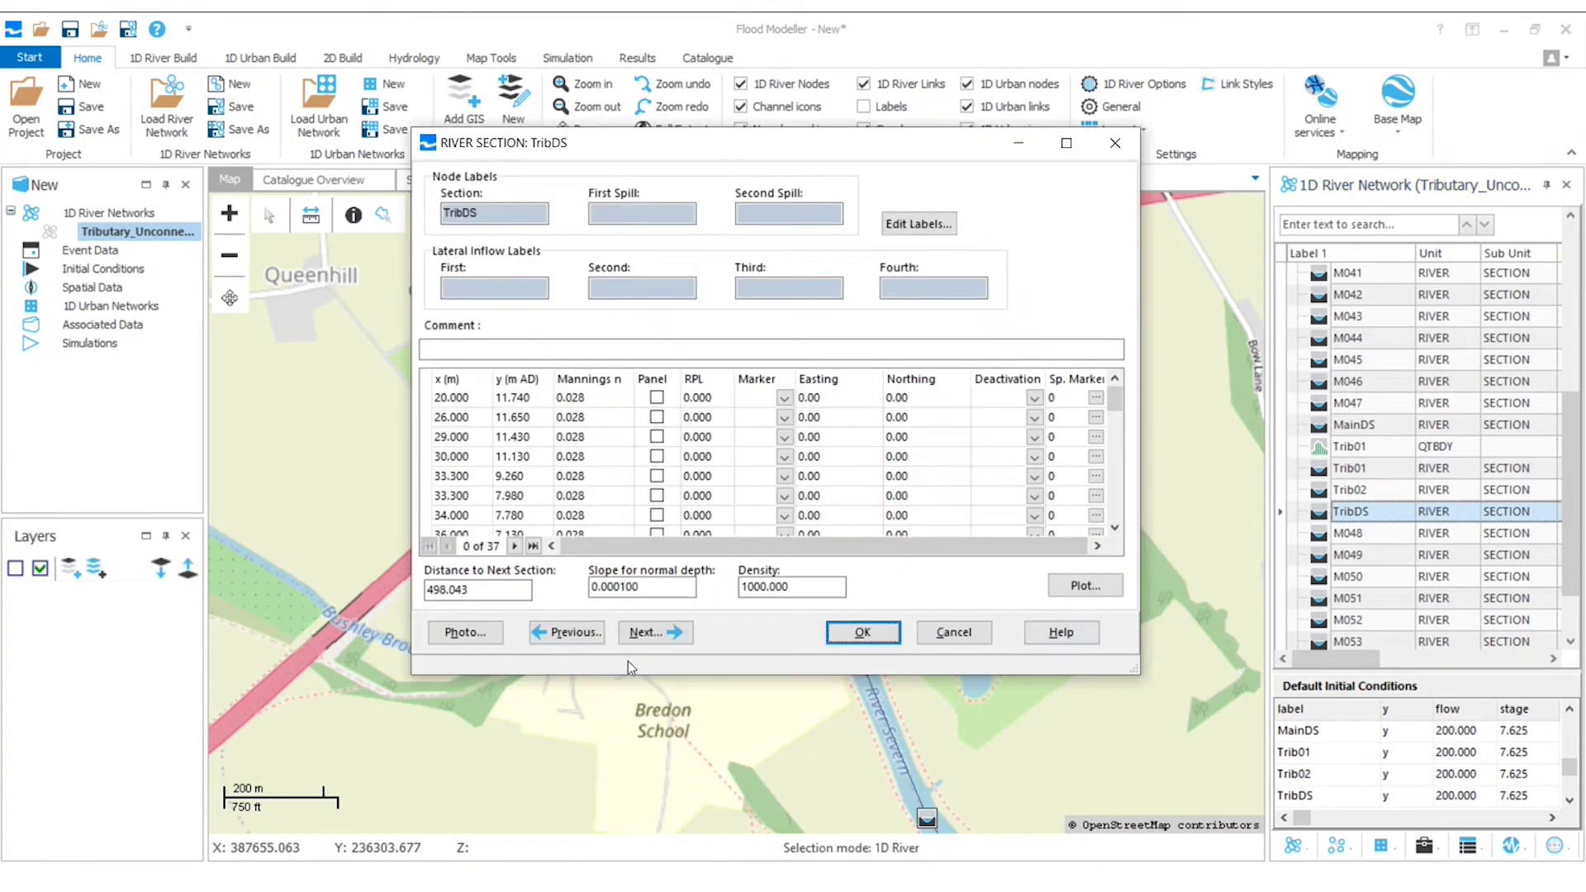
pyautogui.click(478, 588)
pyautogui.doubleClick(478, 588)
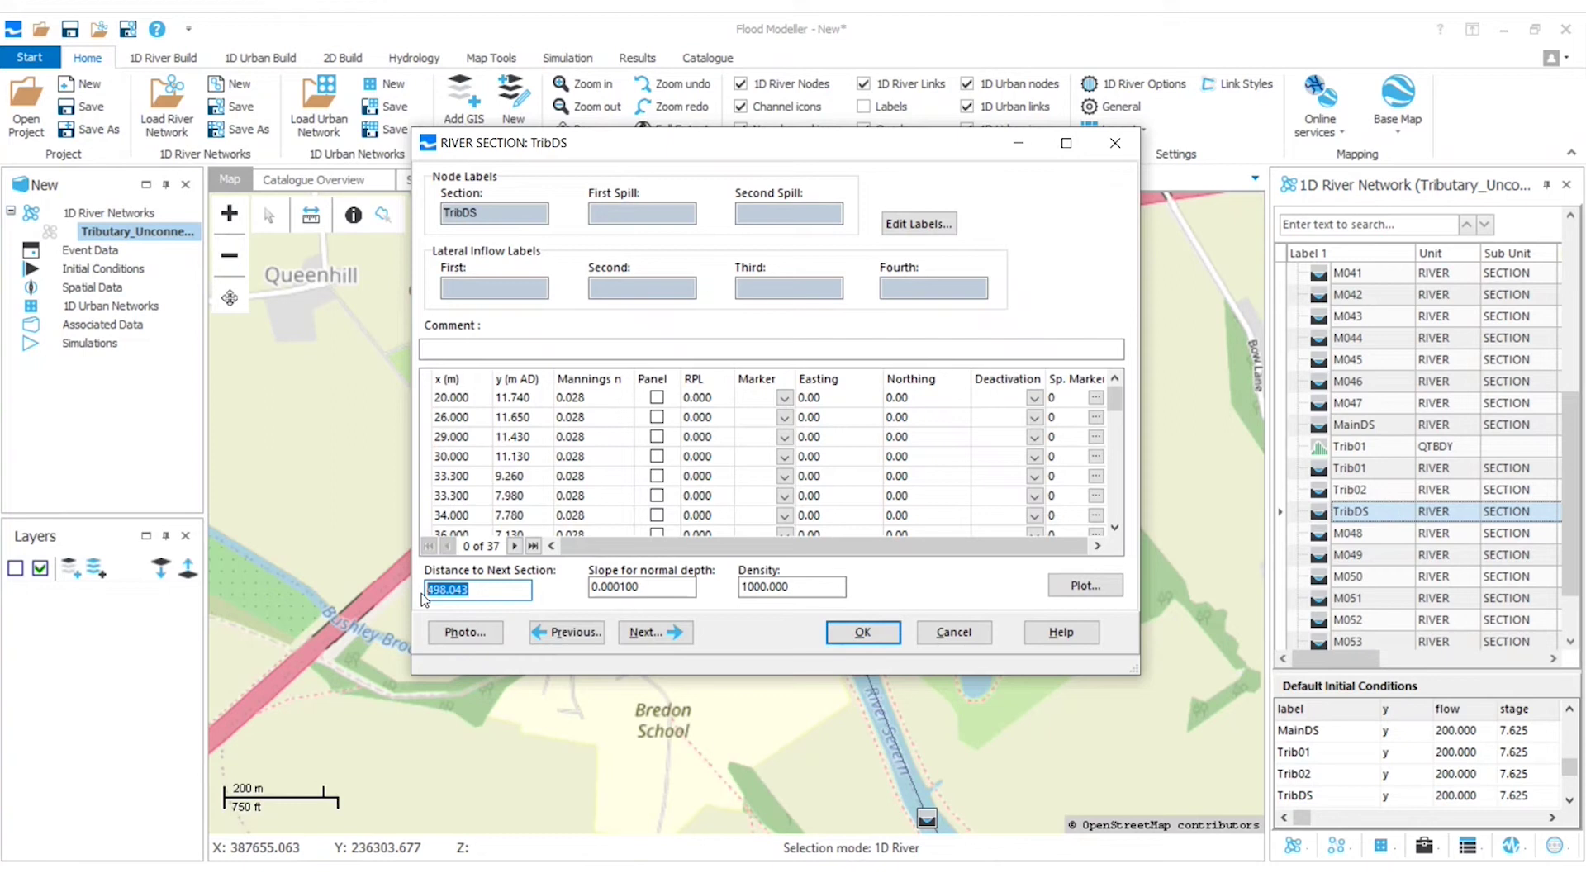
pyautogui.write('0')
pyautogui.click(868, 635)
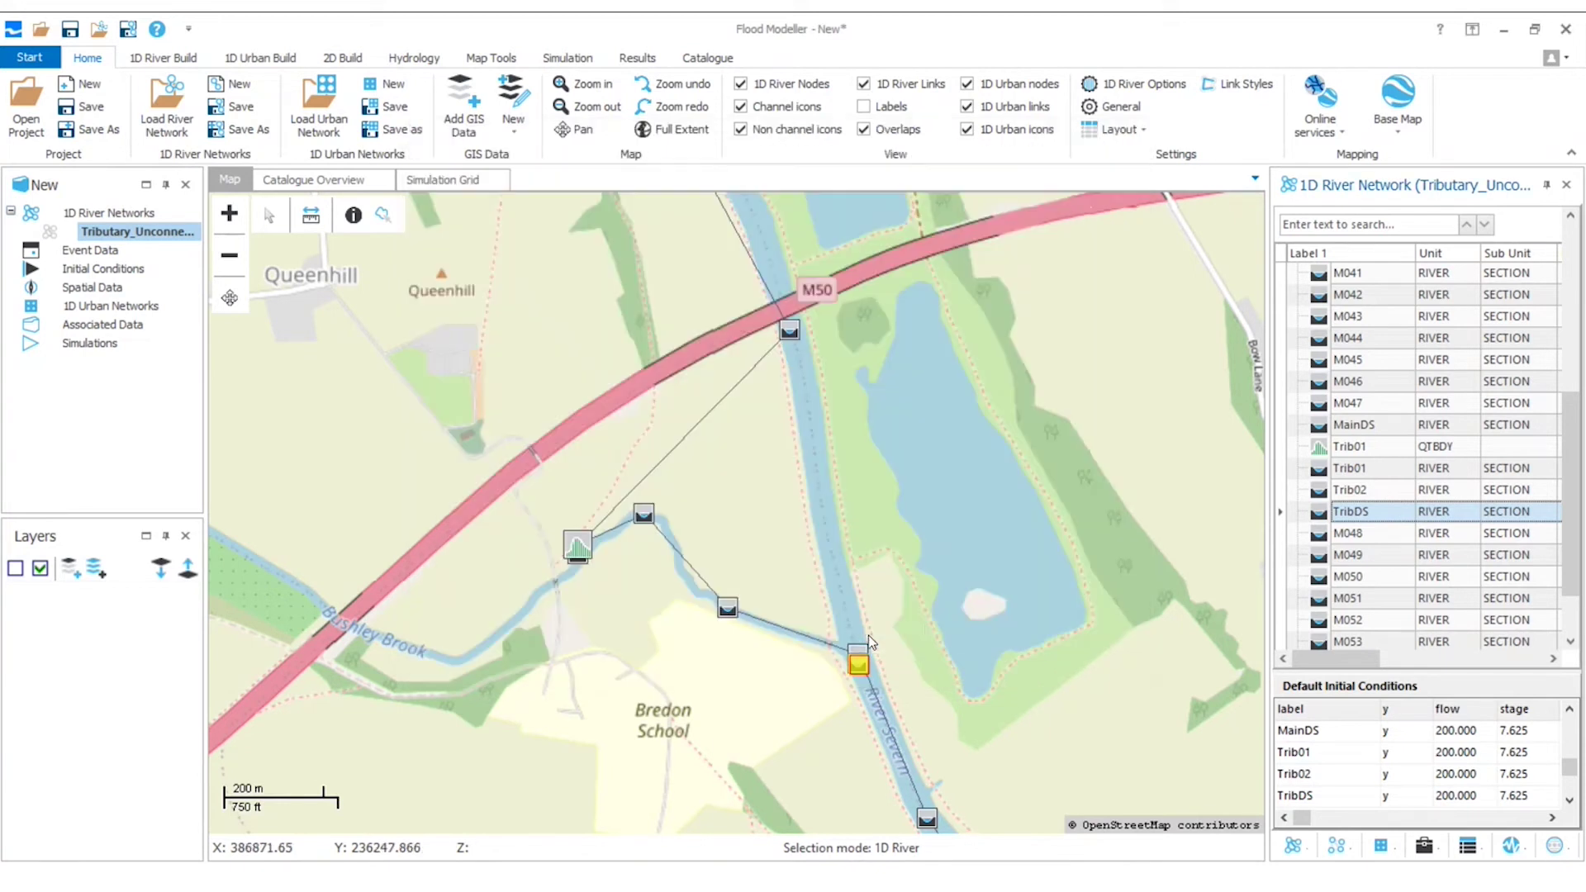
# Move the TribDS node onto the tributary just upstream of the main river
pyautogui.rightClick(915, 637)
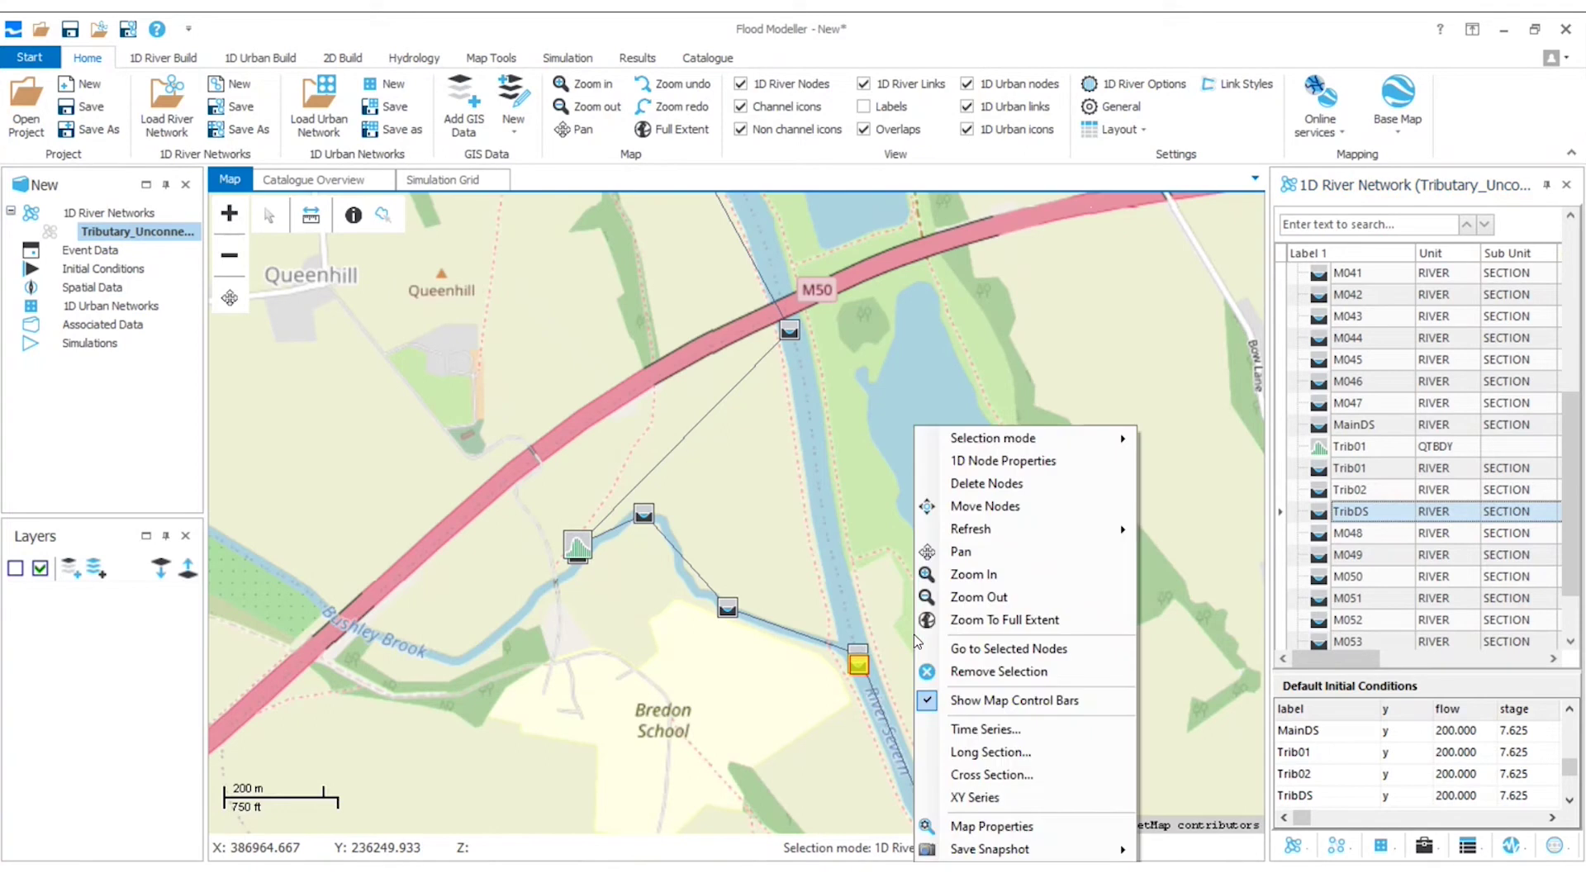
pyautogui.click(995, 508)
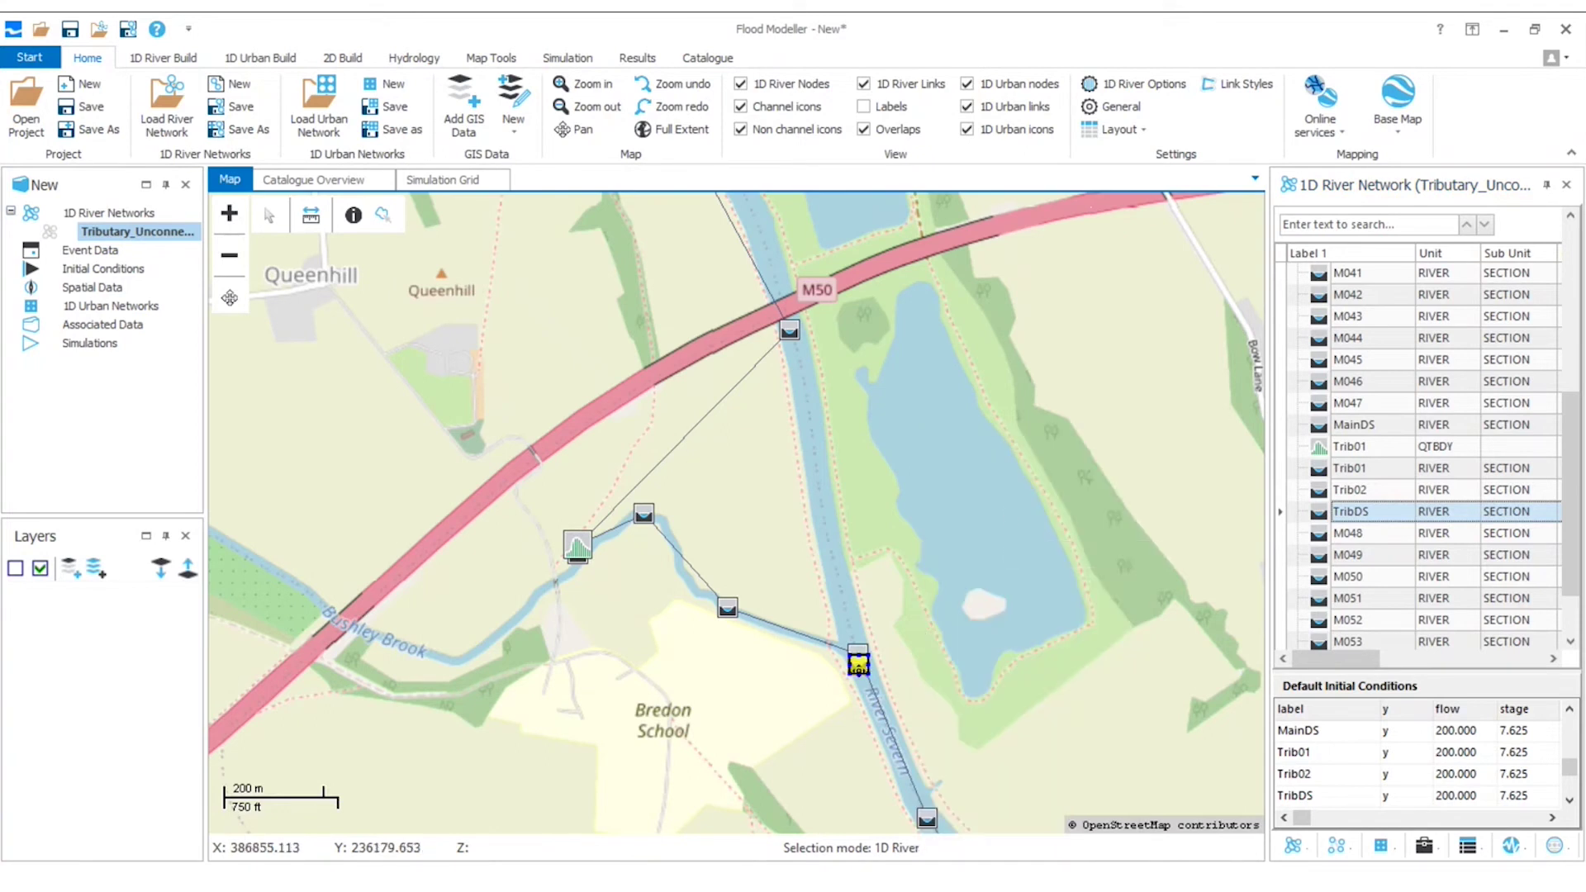
pyautogui.moveTo(858, 663); pyautogui.dragTo(810, 635)
pyautogui.rightClick(922, 596)
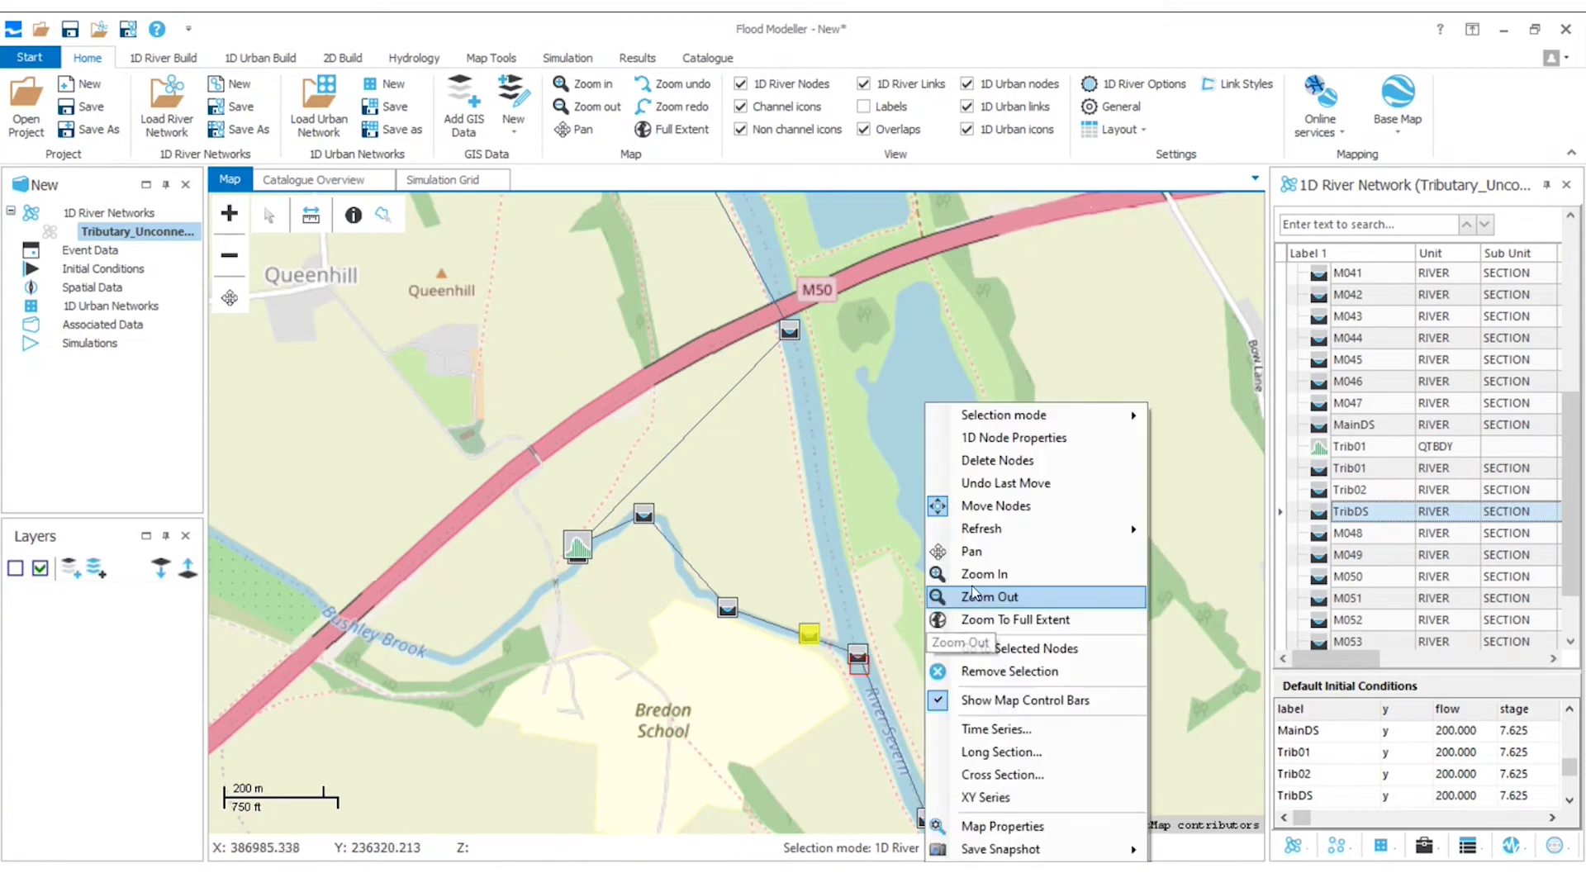
pyautogui.click(1013, 508)
pyautogui.click(994, 588)
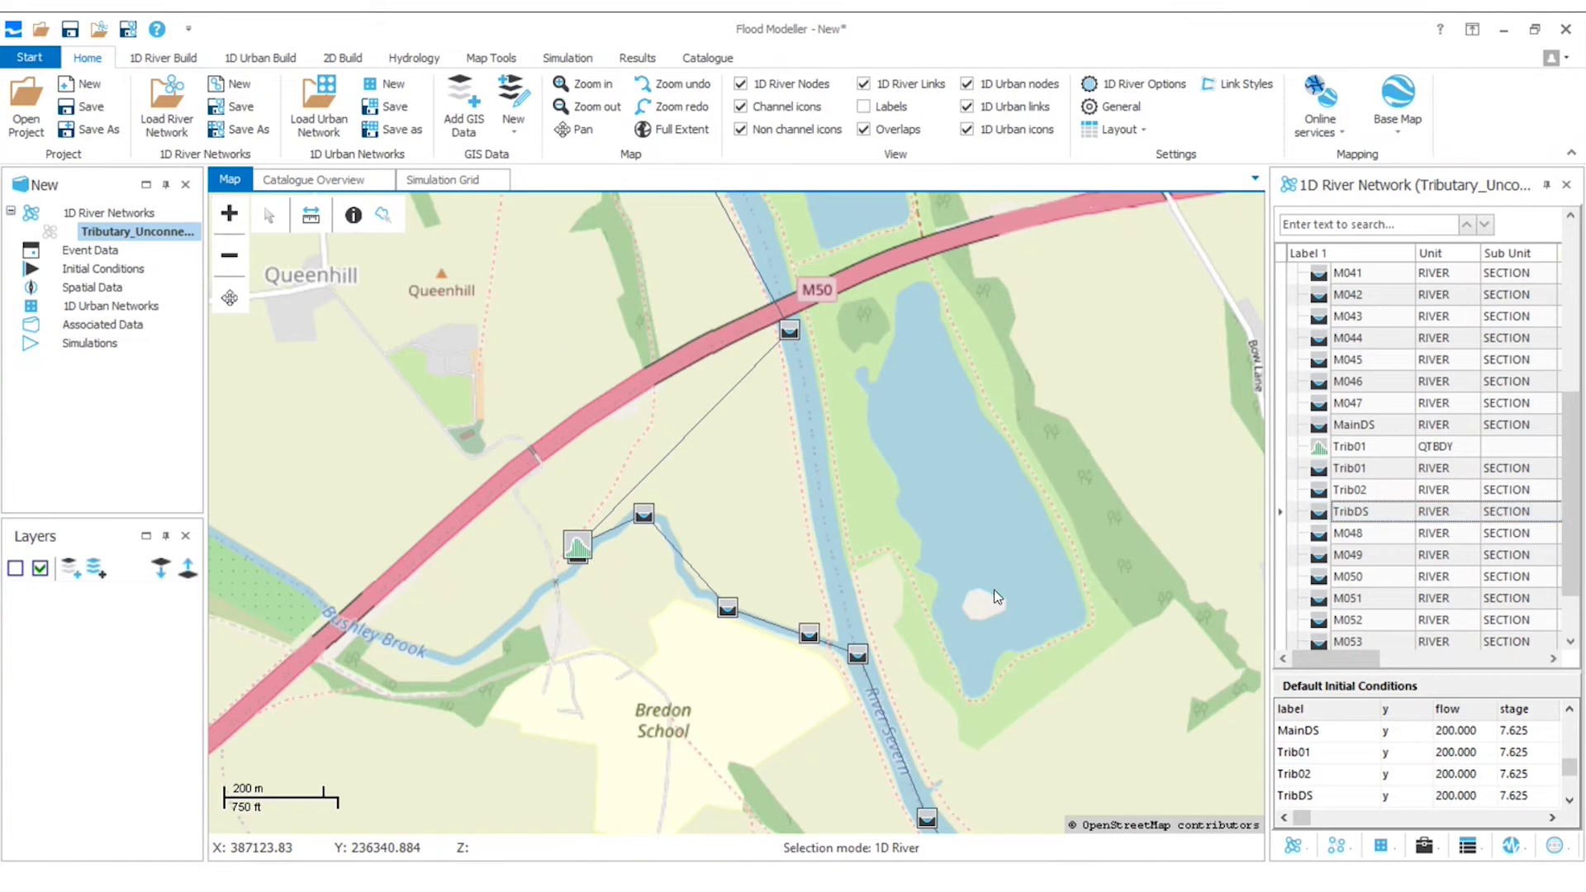
# Set MainDS's distance to next section to 0
pyautogui.click(1396, 428)
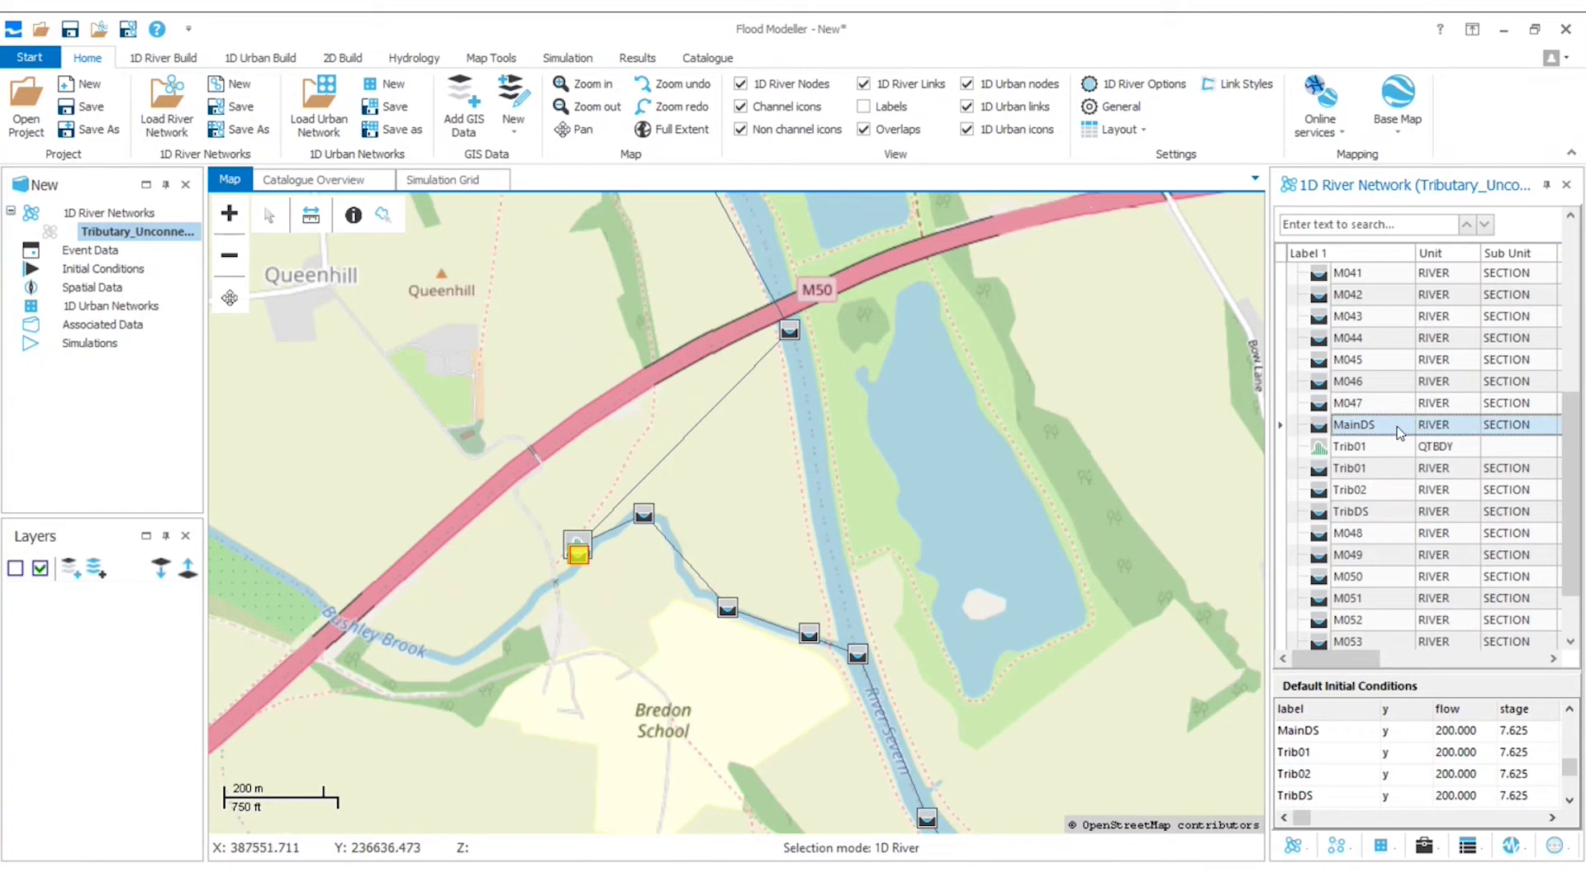
pyautogui.doubleClick(1355, 424)
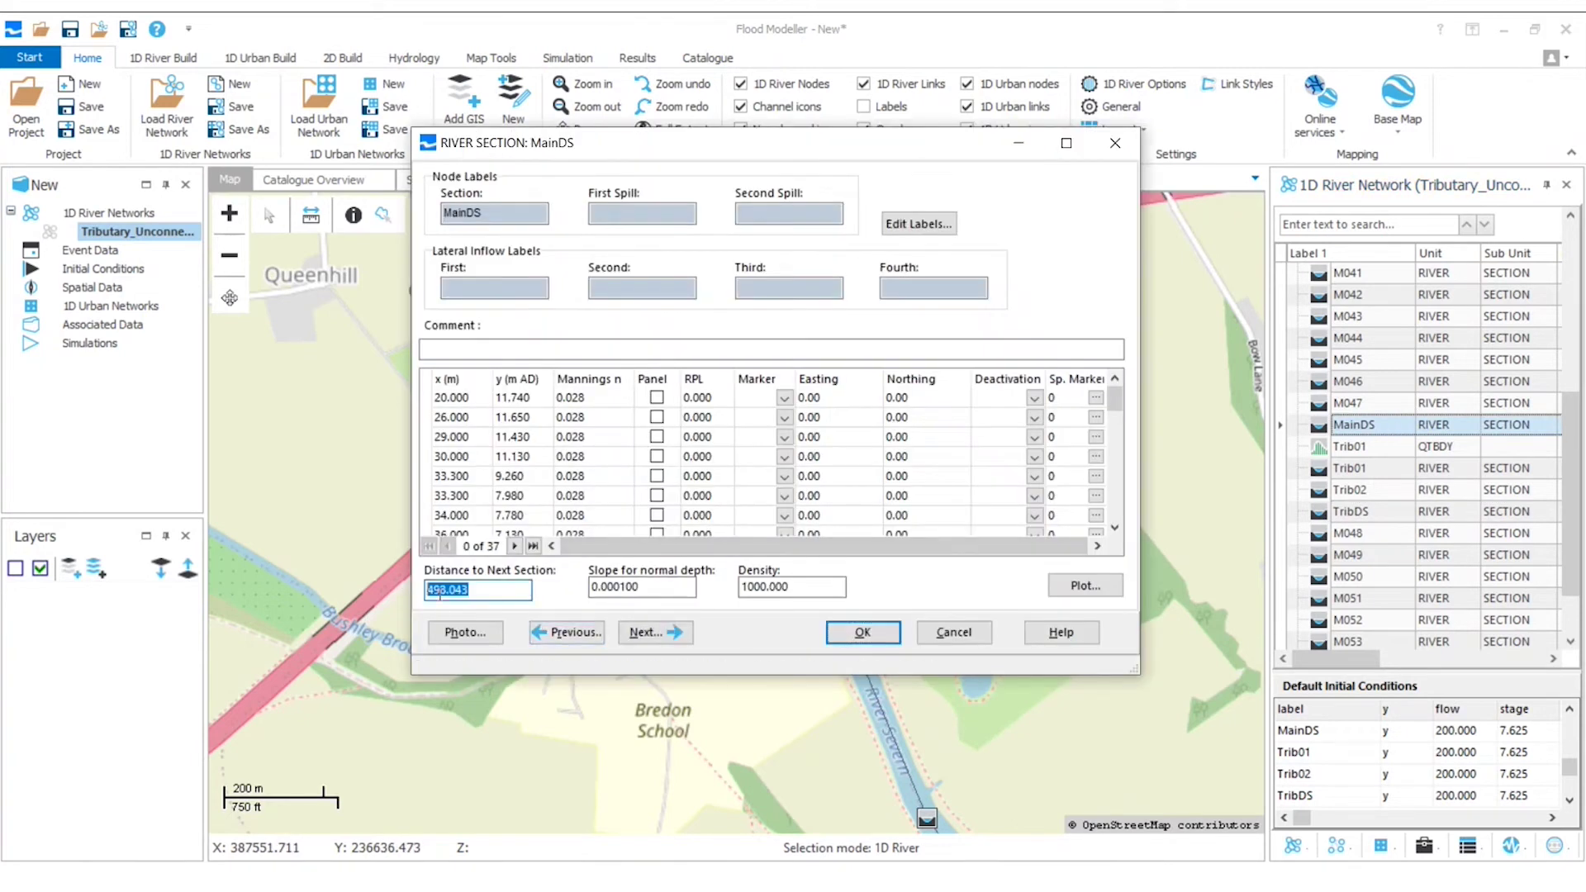
pyautogui.write('0')
pyautogui.click(883, 638)
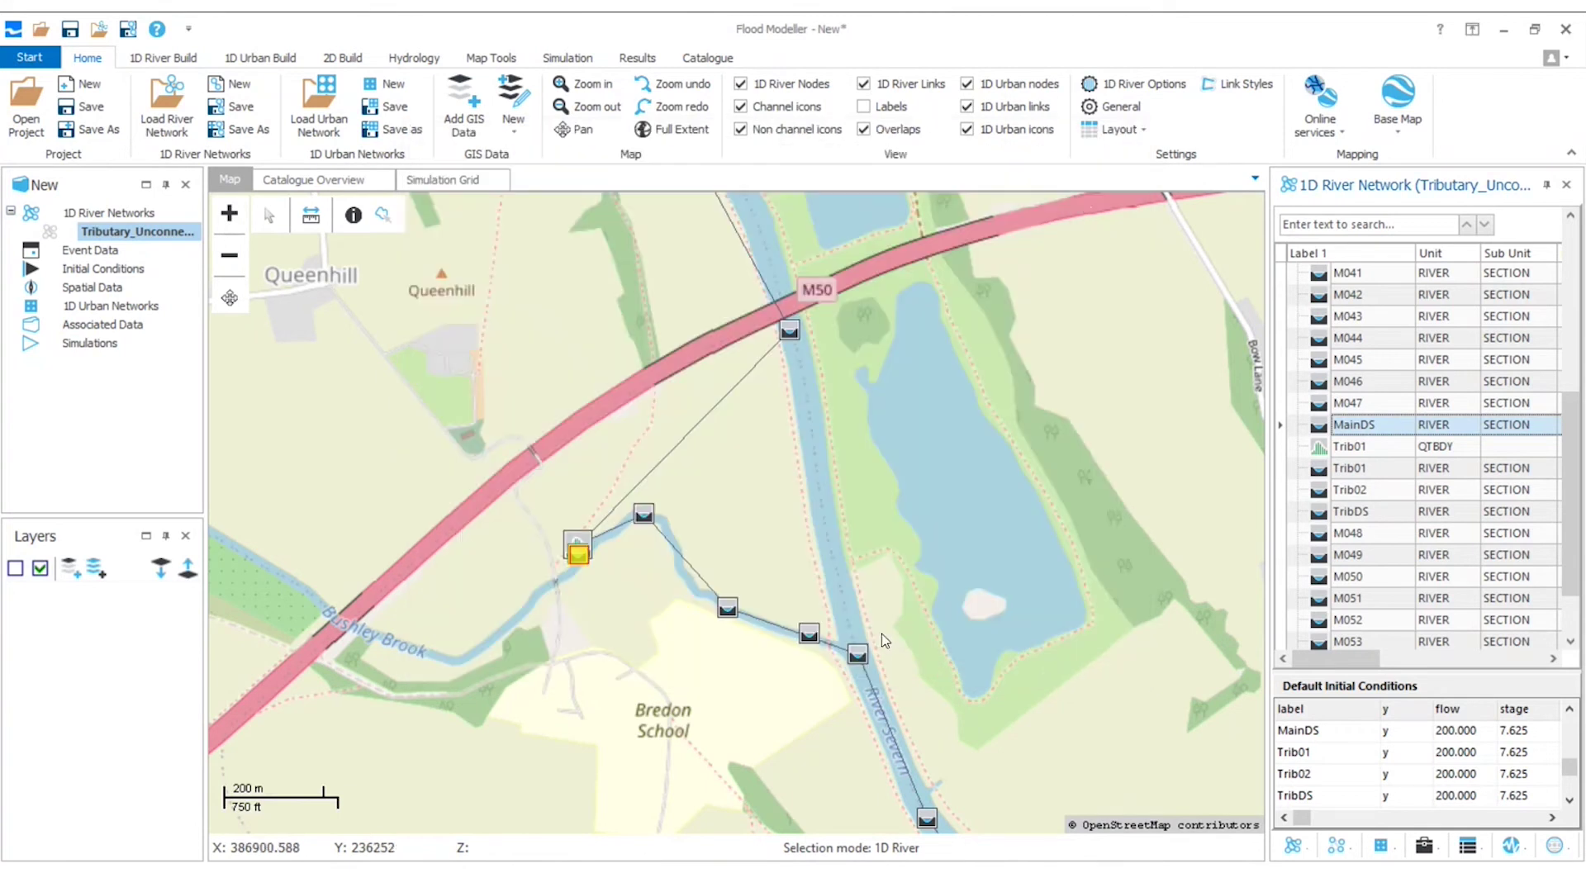
# Drag the MainDS node onto the main river beside the tributary's end
pyautogui.rightClick(594, 590)
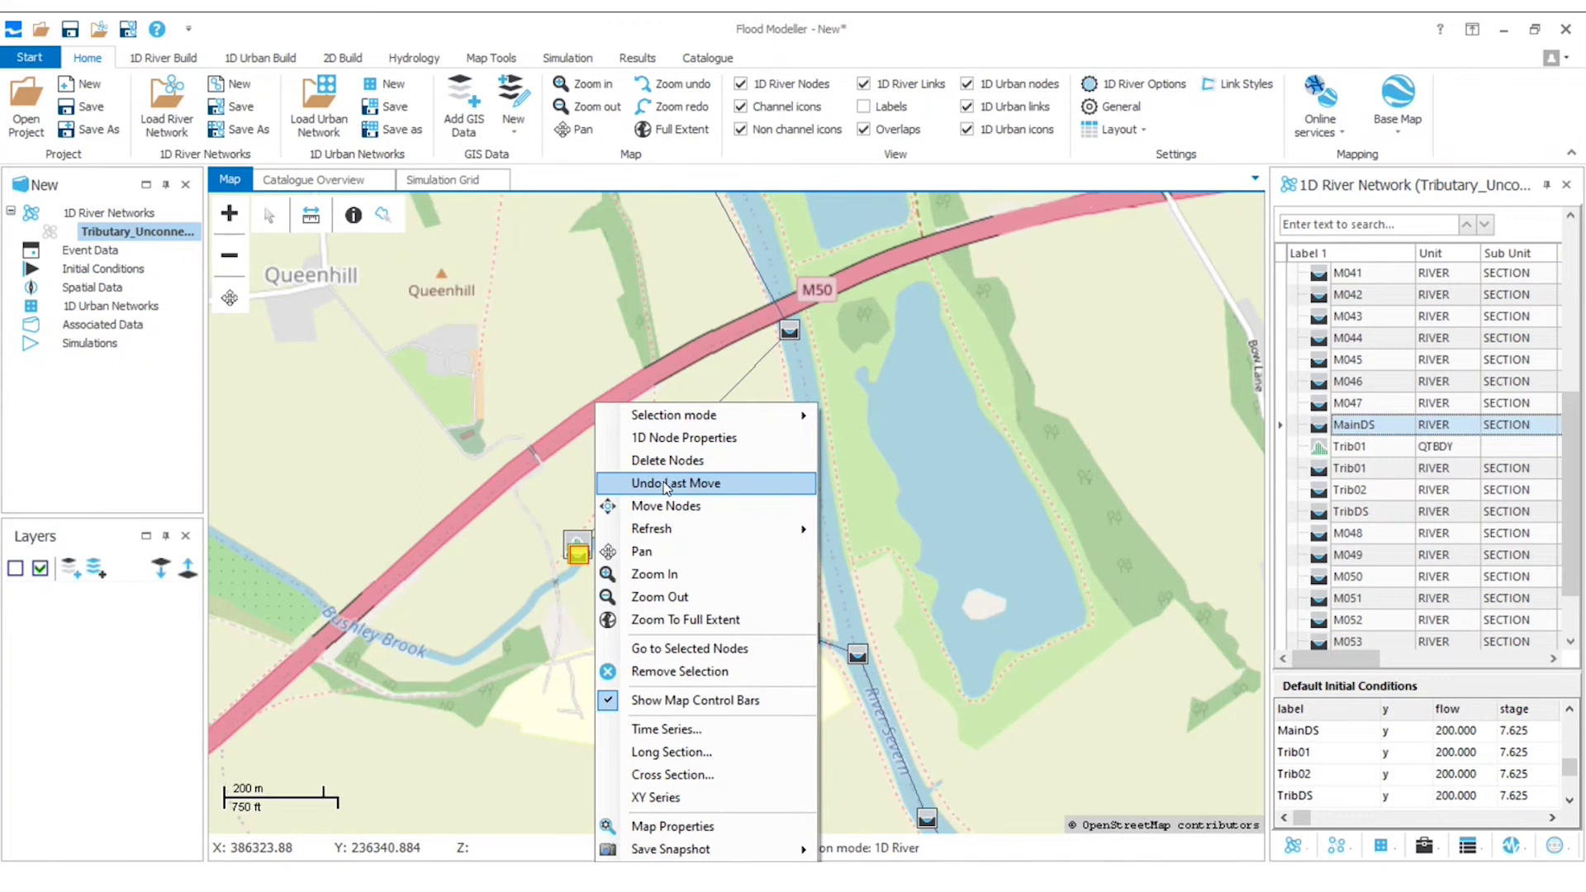
pyautogui.click(686, 512)
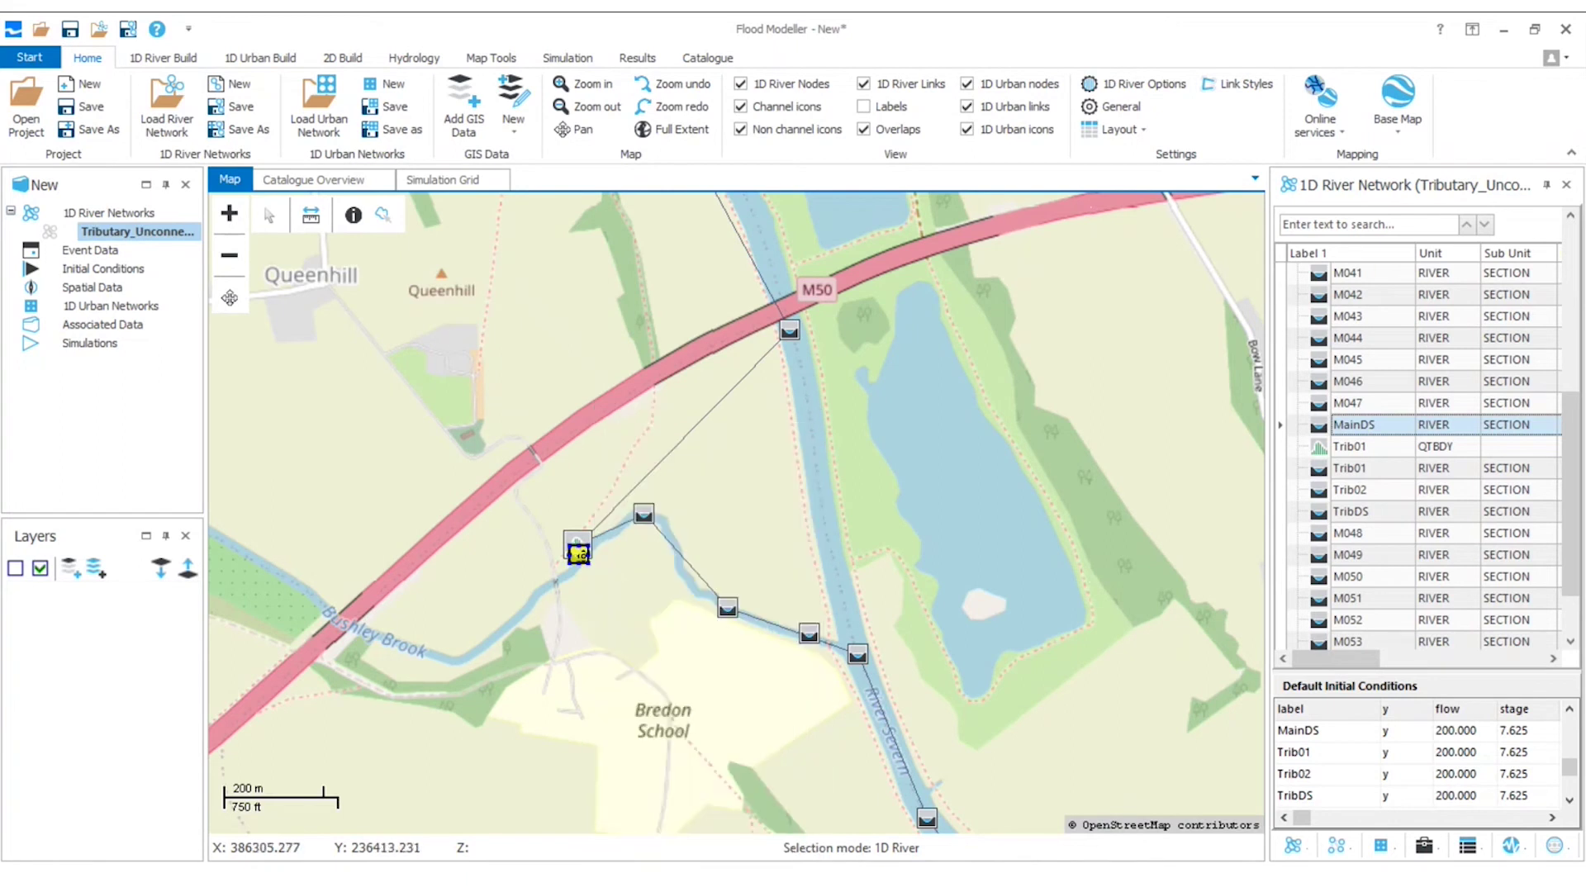
pyautogui.moveTo(579, 553); pyautogui.dragTo(844, 595)
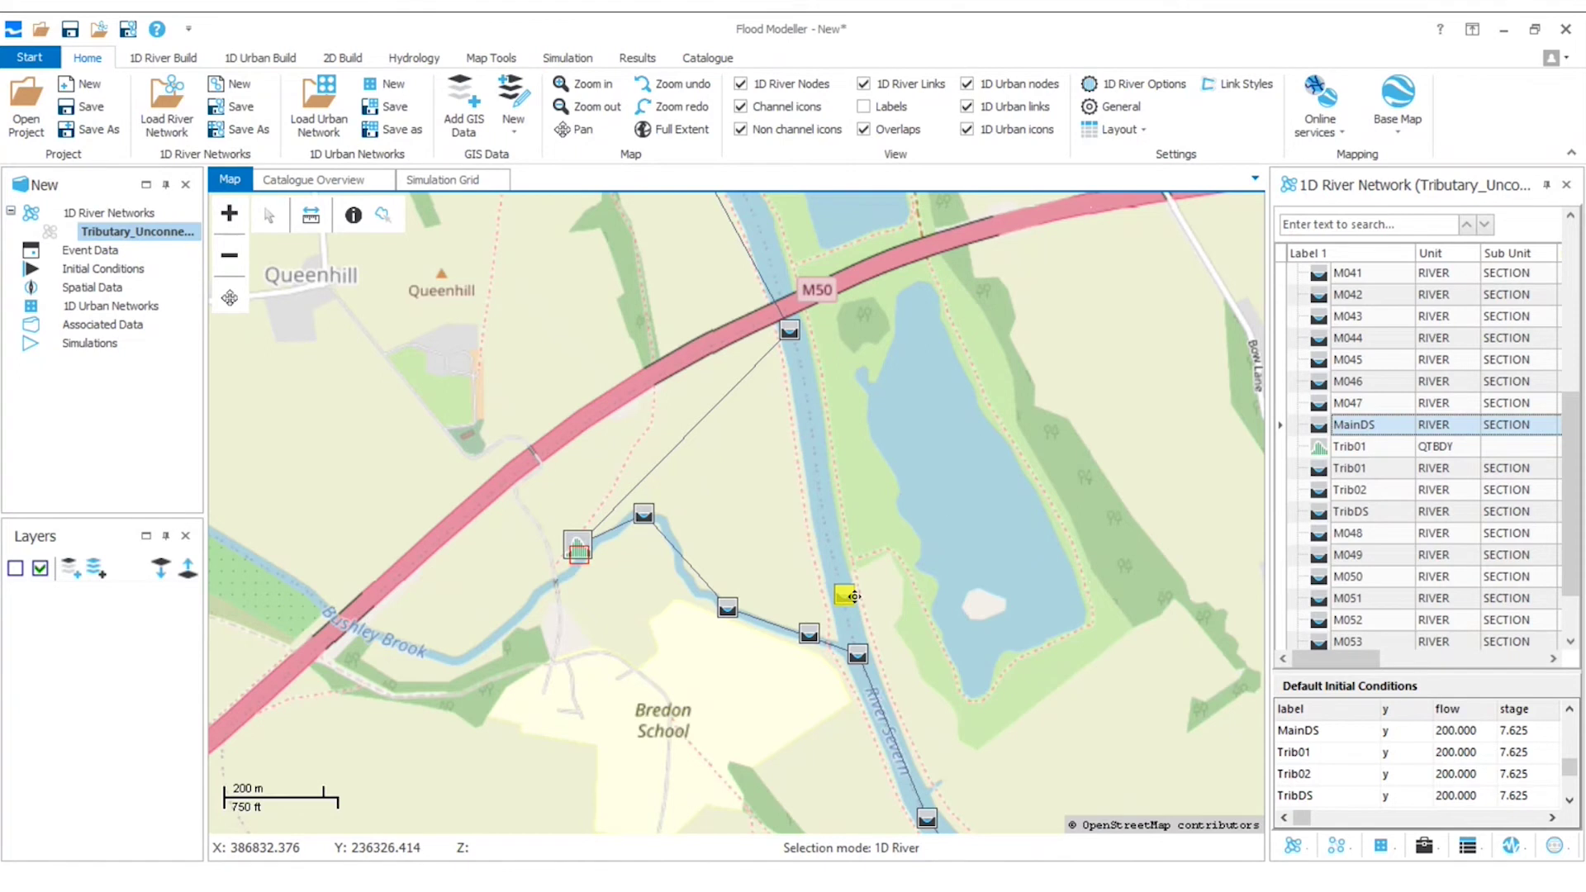
pyautogui.rightClick(926, 583)
pyautogui.click(1025, 507)
pyautogui.click(951, 626)
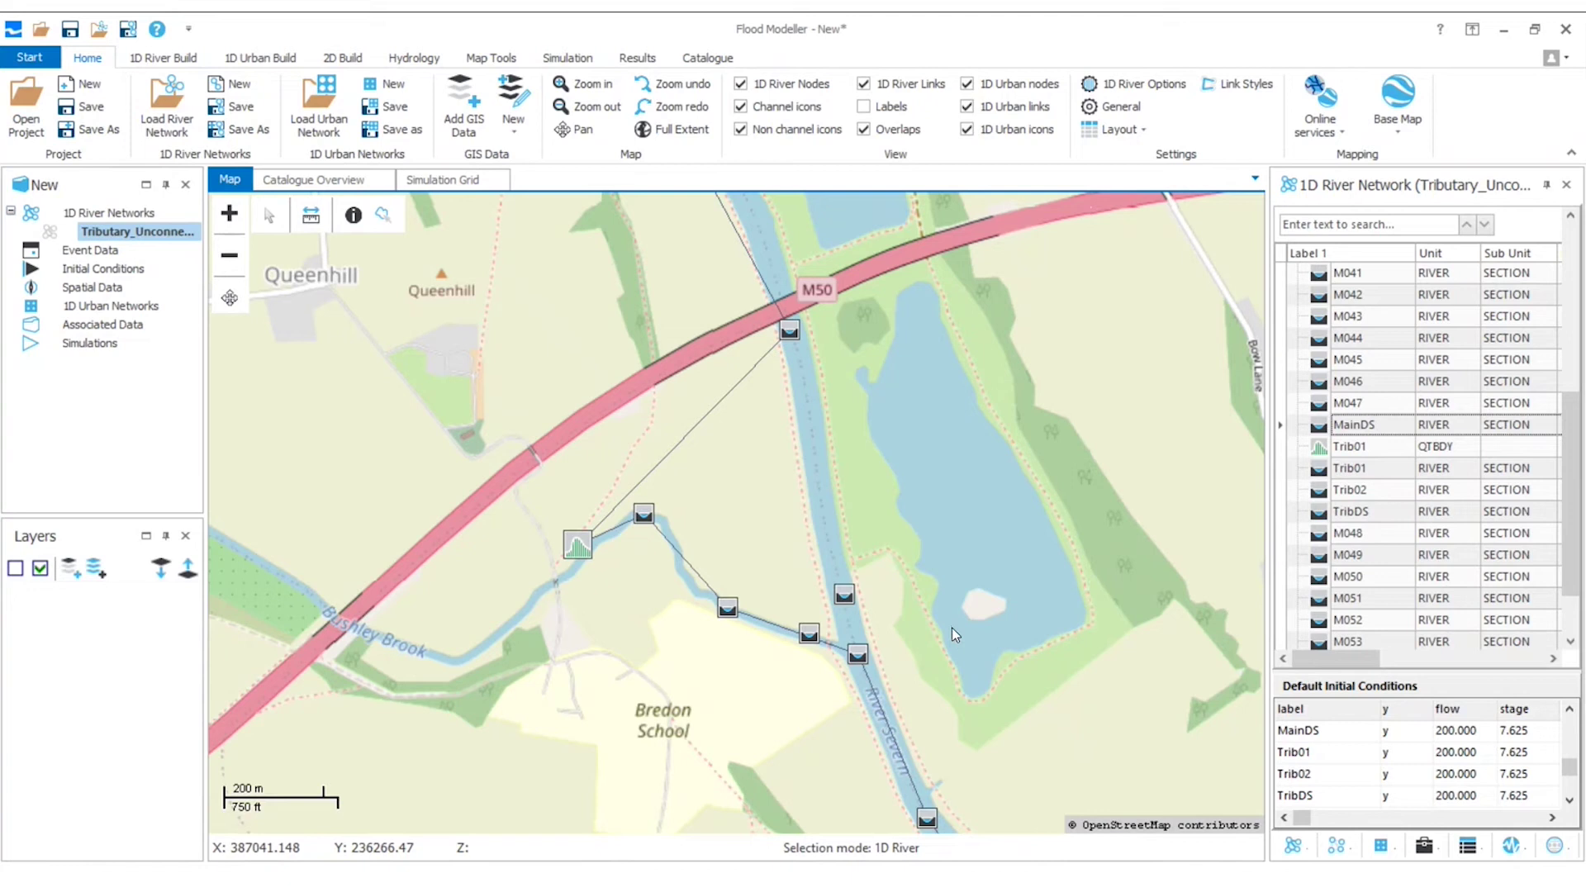
# Place an open junction at the river confluence from the 1D River Build junctions list
pyautogui.click(163, 58)
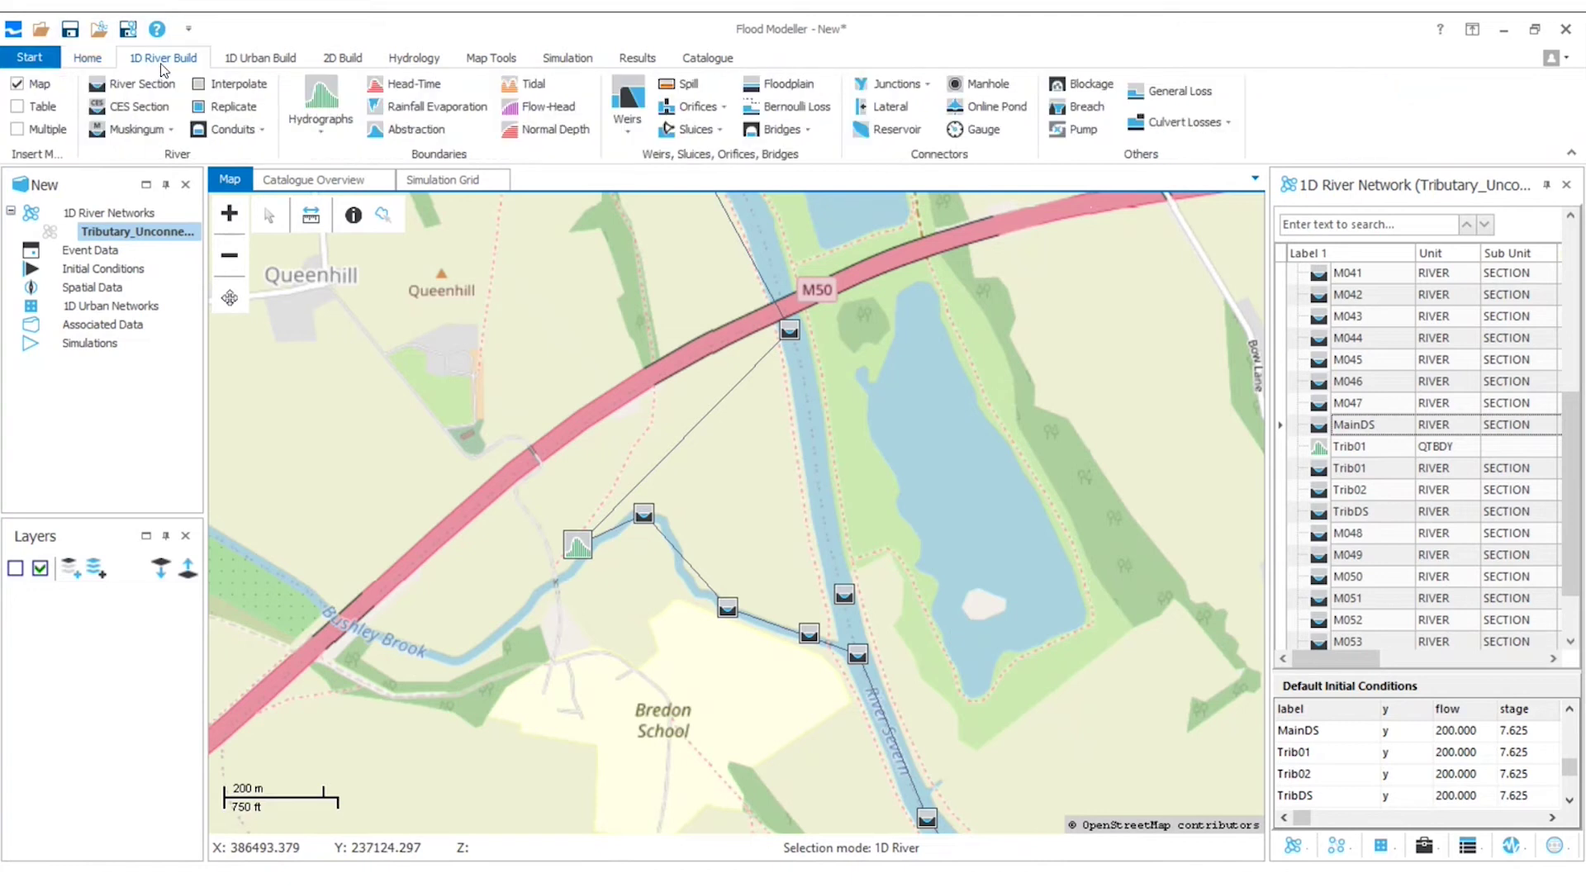
pyautogui.click(896, 83)
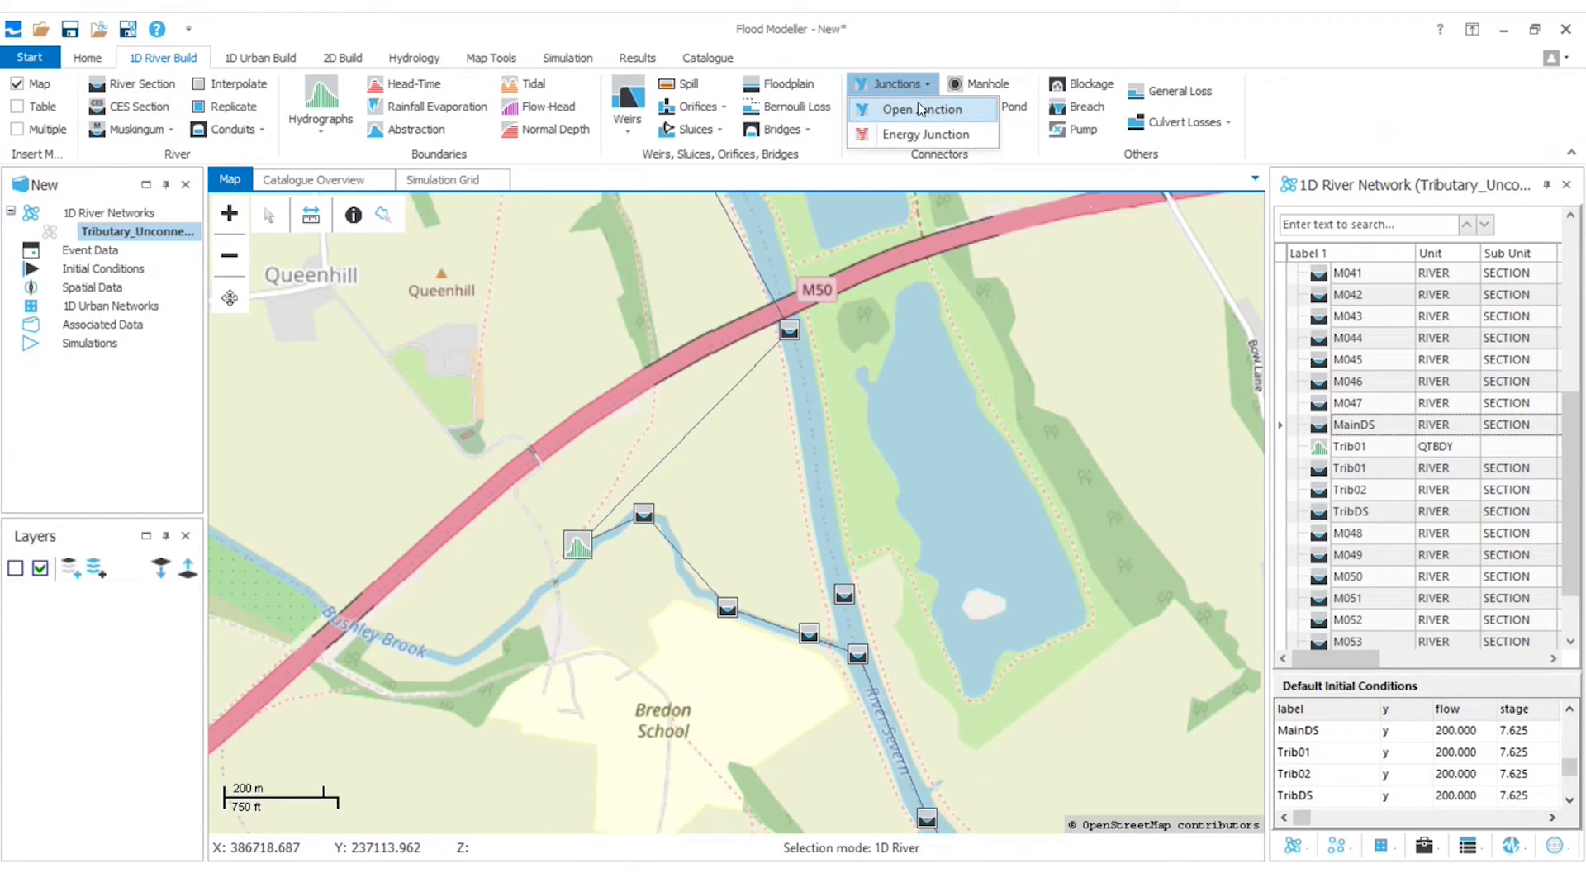
pyautogui.click(917, 108)
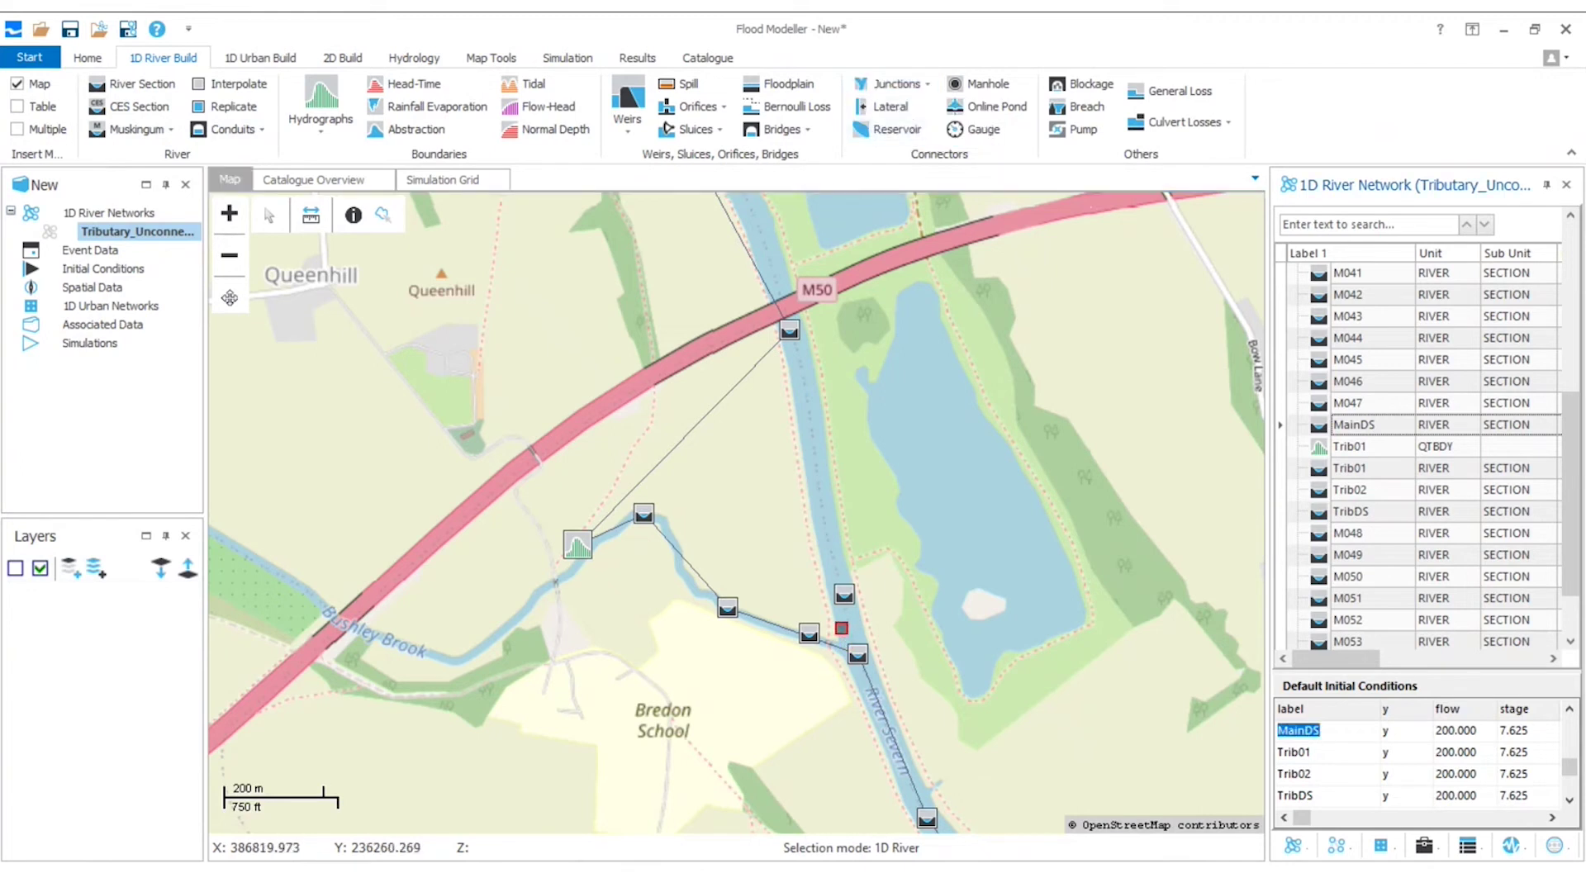
pyautogui.click(841, 628)
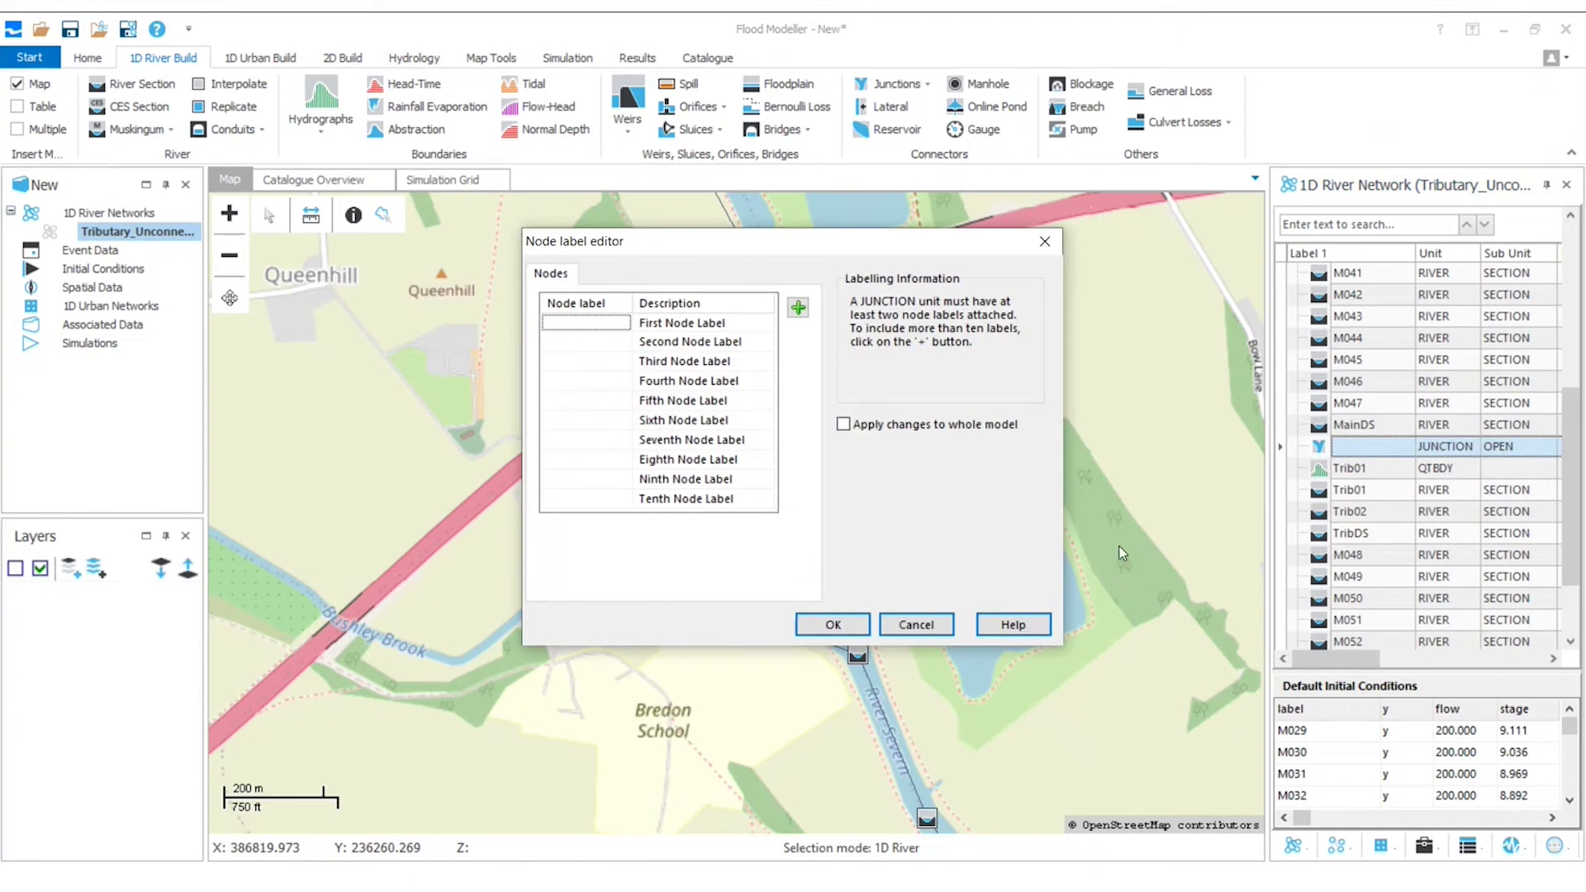
# Label the junction nodes MainDS, TribDS and M048 and connect them to the existing sections
pyautogui.click(610, 324)
pyautogui.write('MainDS')
pyautogui.click(597, 336)
pyautogui.write('Trib')
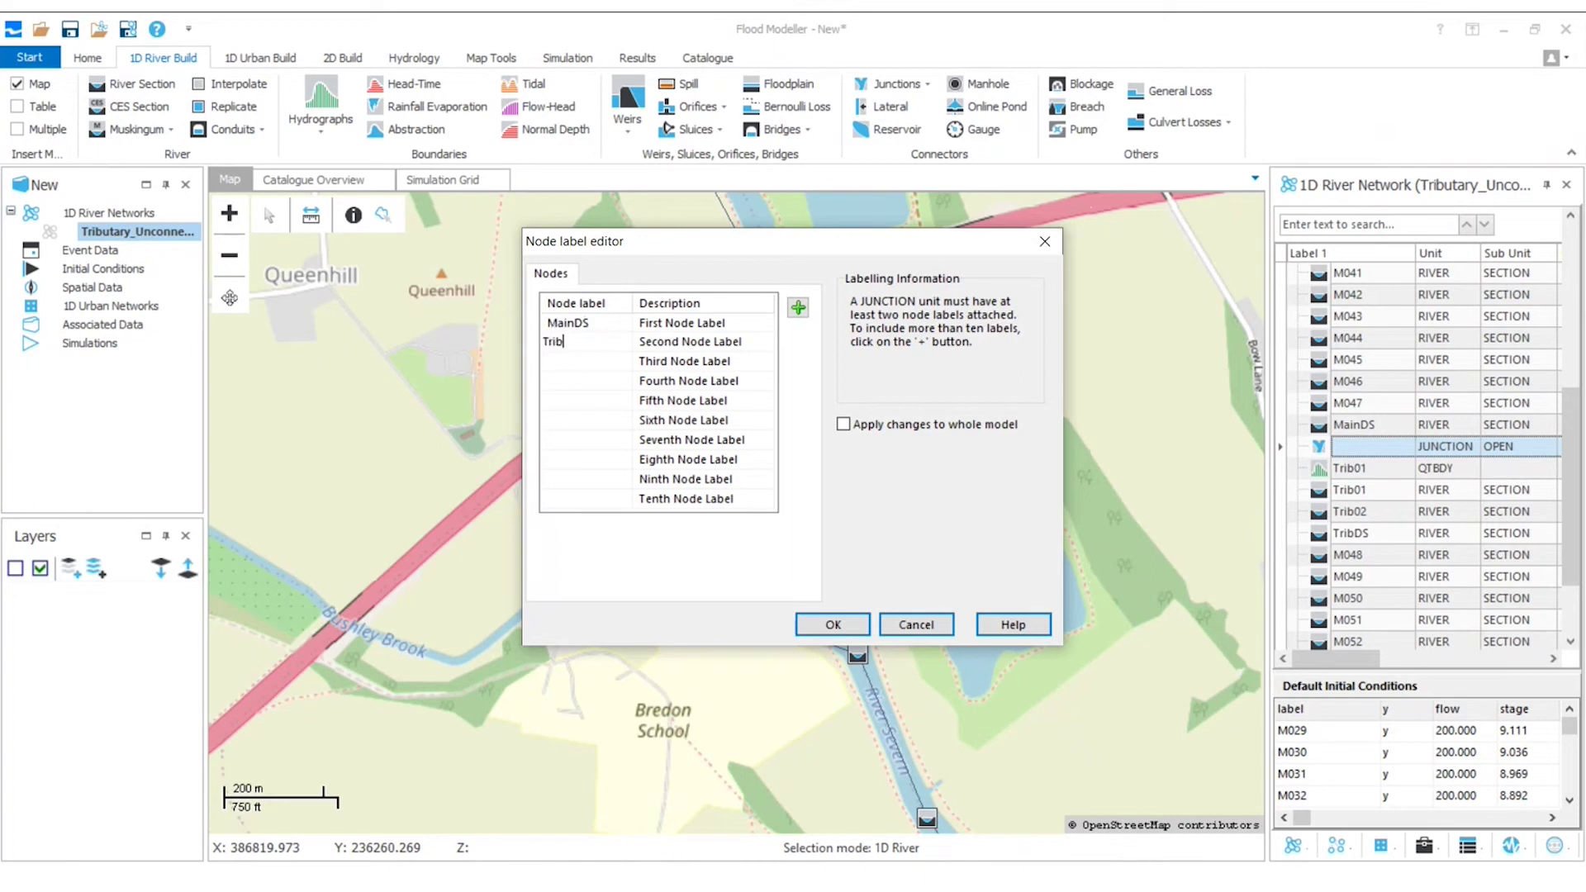
pyautogui.write('DS')
pyautogui.click(604, 362)
pyautogui.write('M048')
pyautogui.click(857, 626)
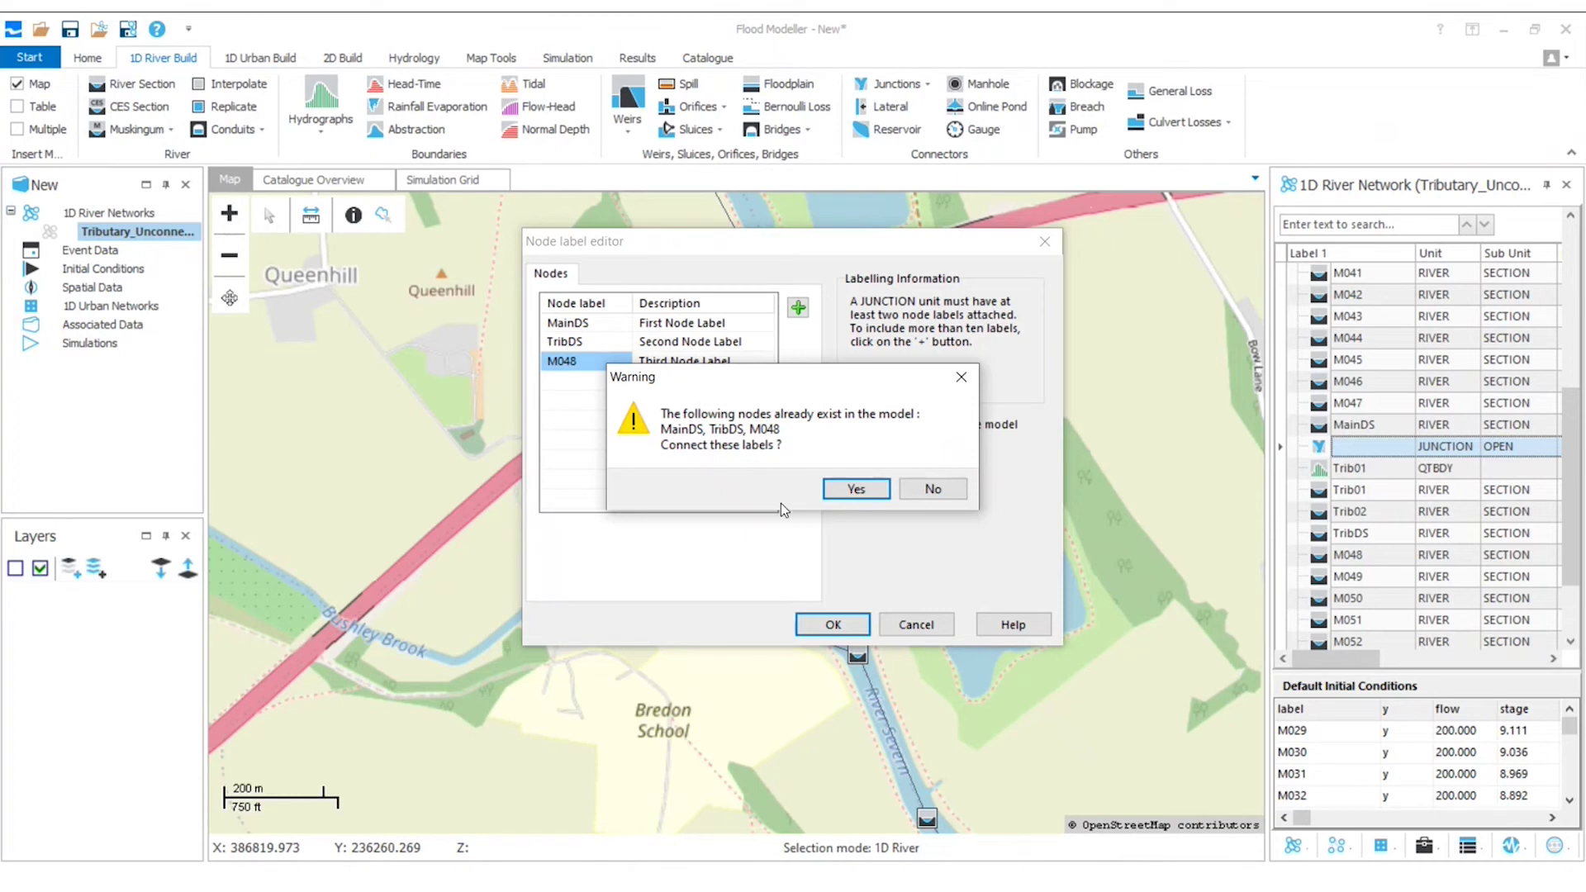
pyautogui.click(858, 488)
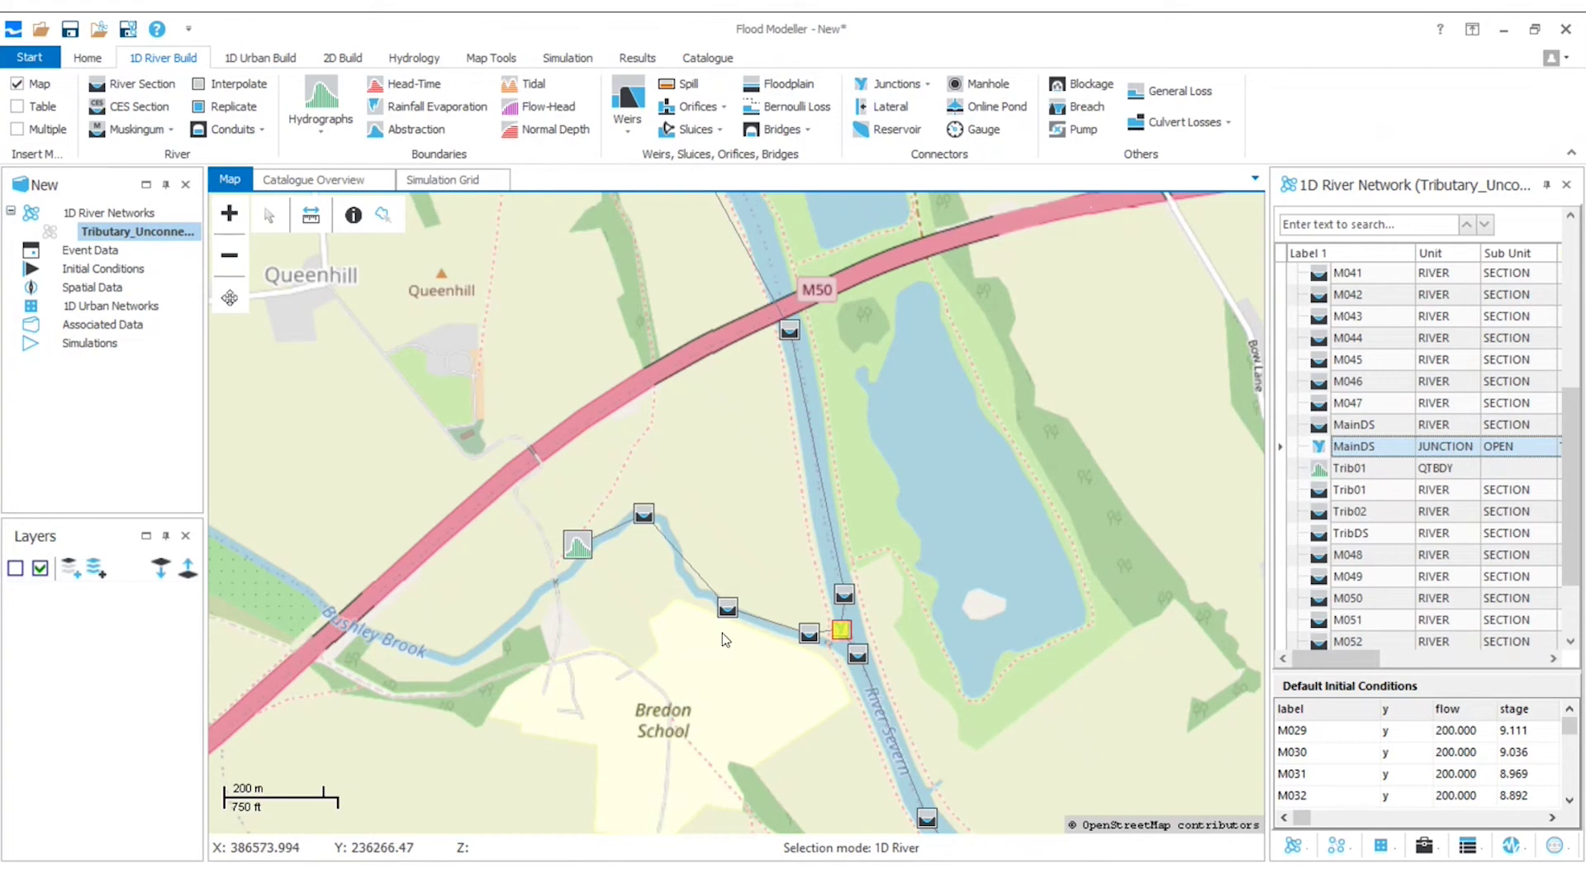
pyautogui.click(915, 640)
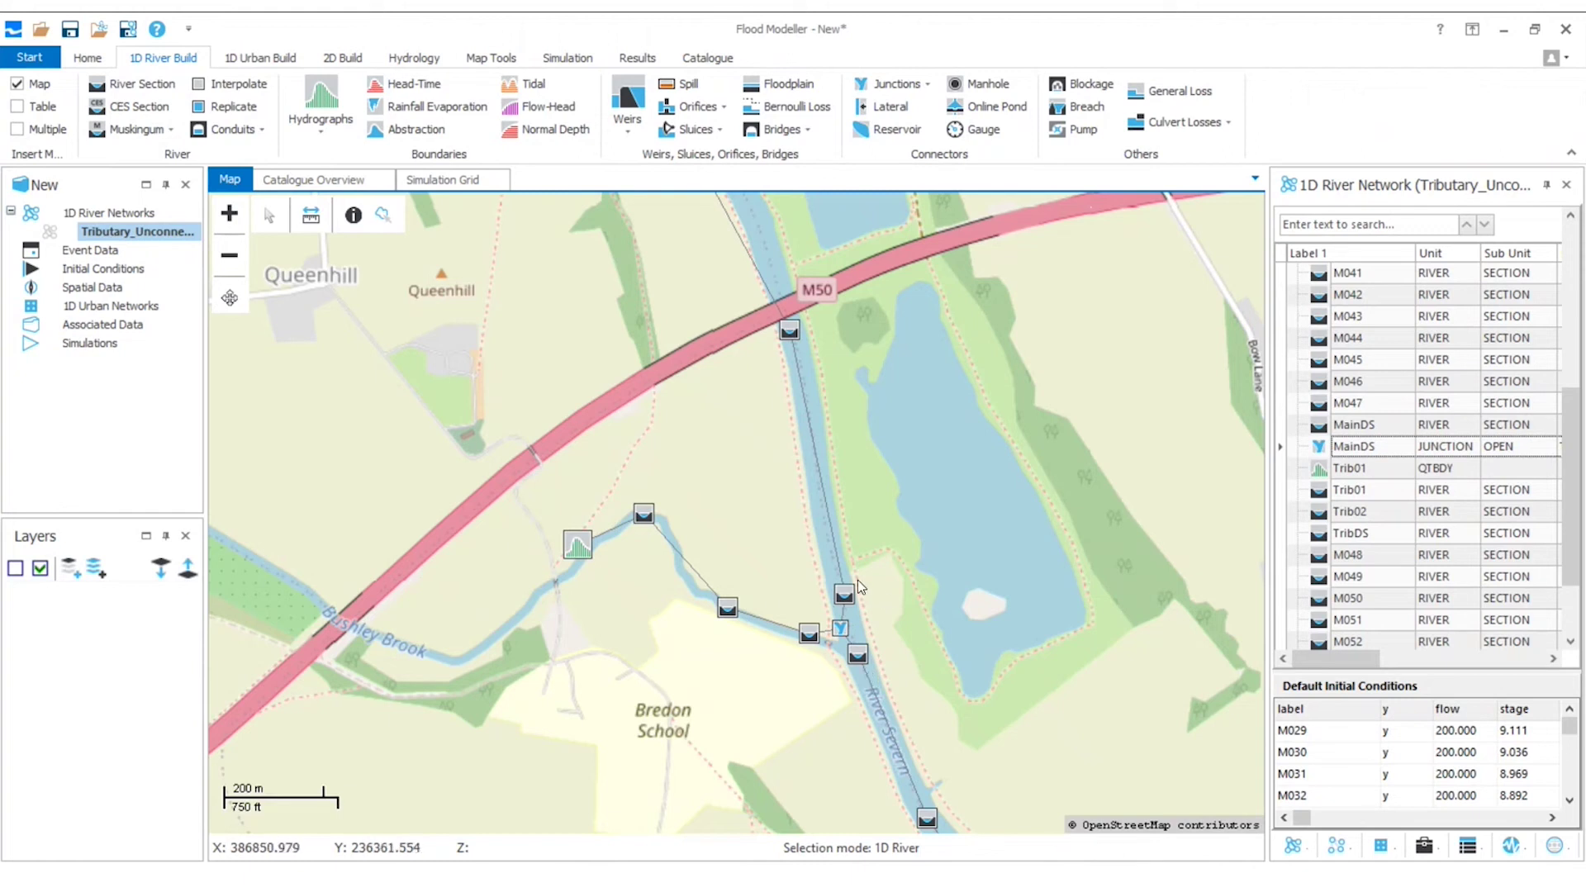
pyautogui.click(864, 666)
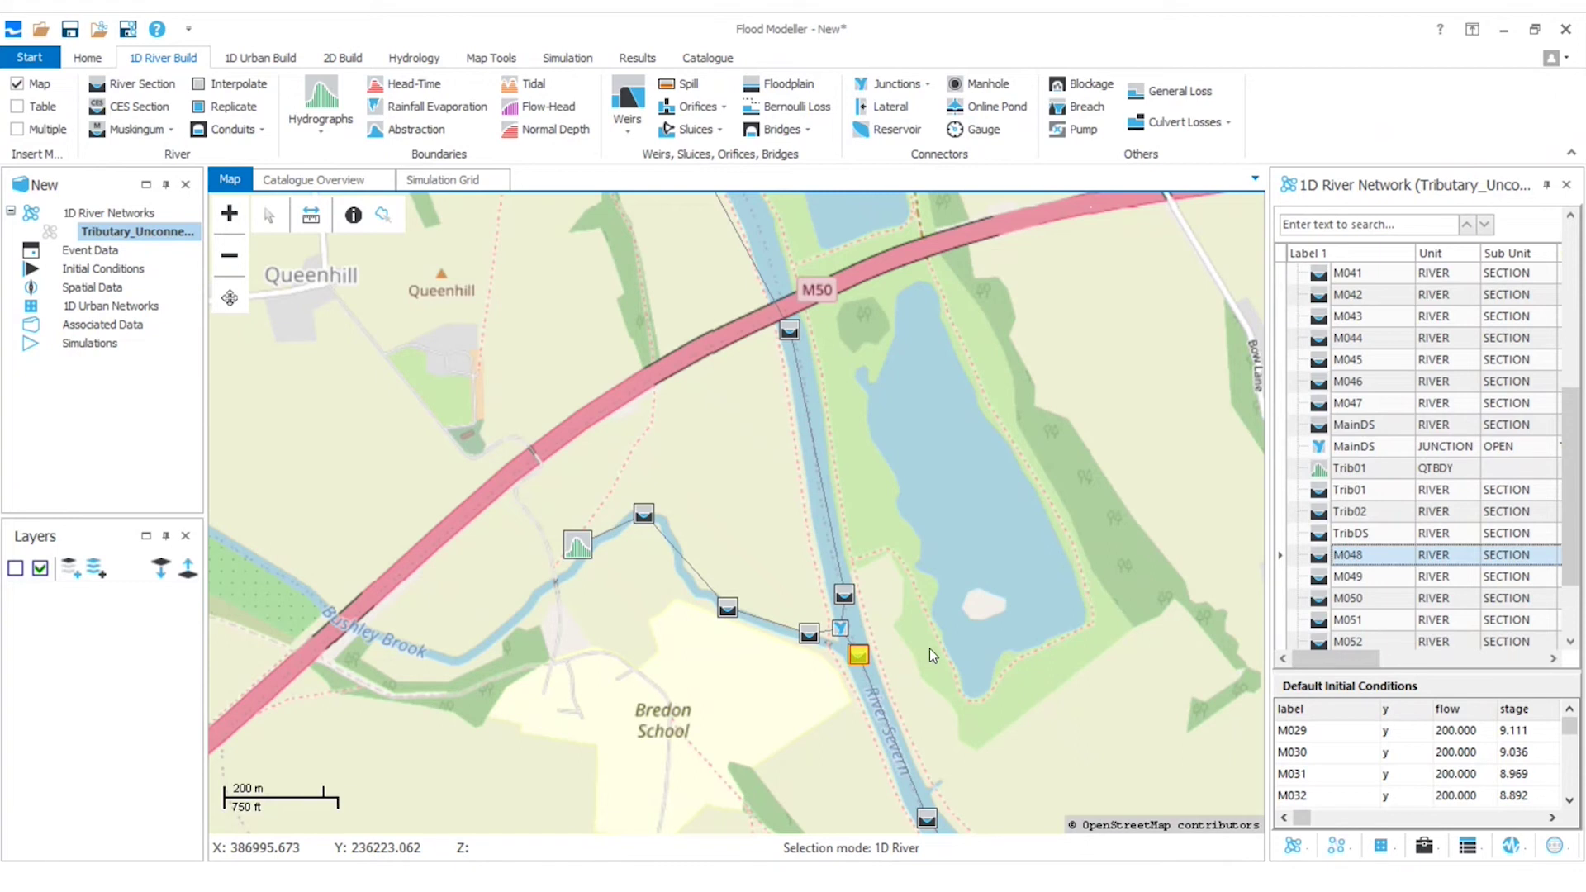
pyautogui.click(845, 601)
pyautogui.click(810, 635)
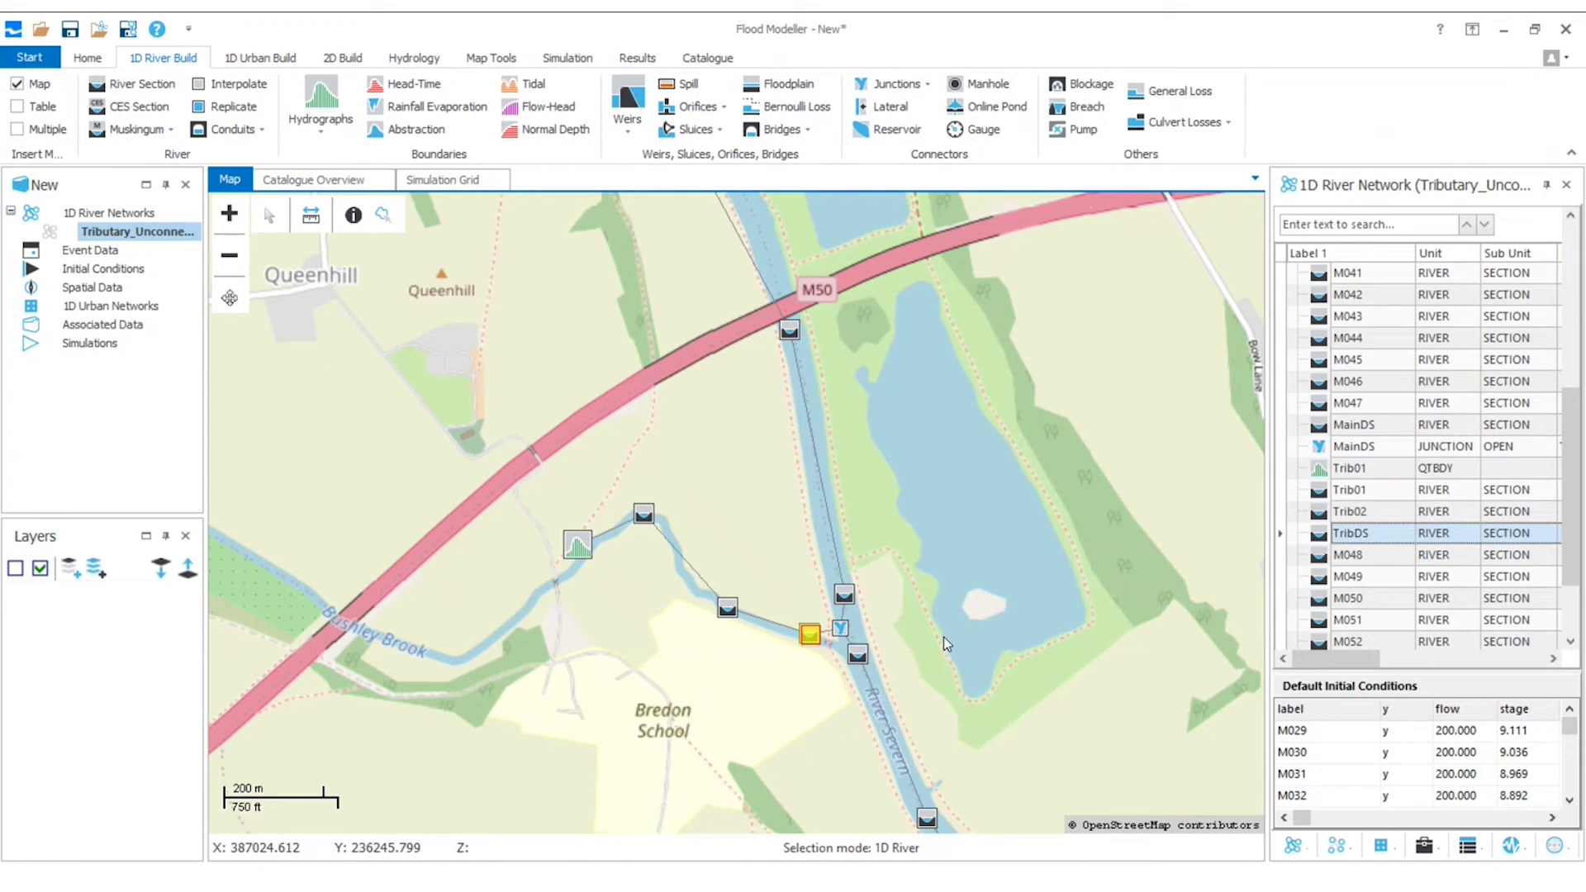
# Save the river network as Tributary_Connected.dat, confirming replacement of the existing file
pyautogui.click(942, 642)
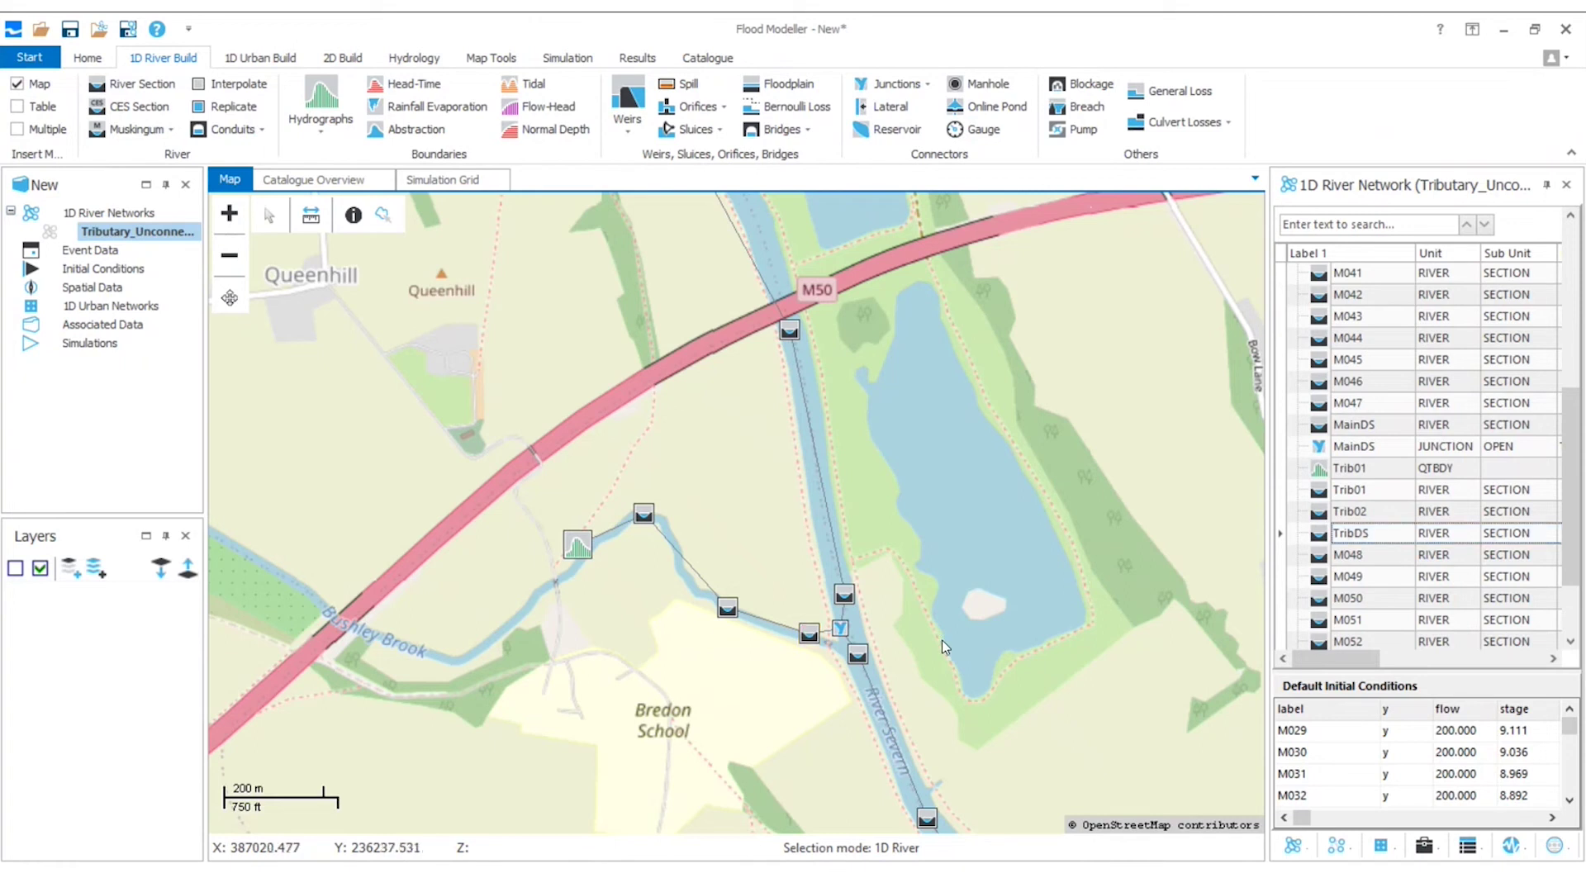
pyautogui.click(88, 58)
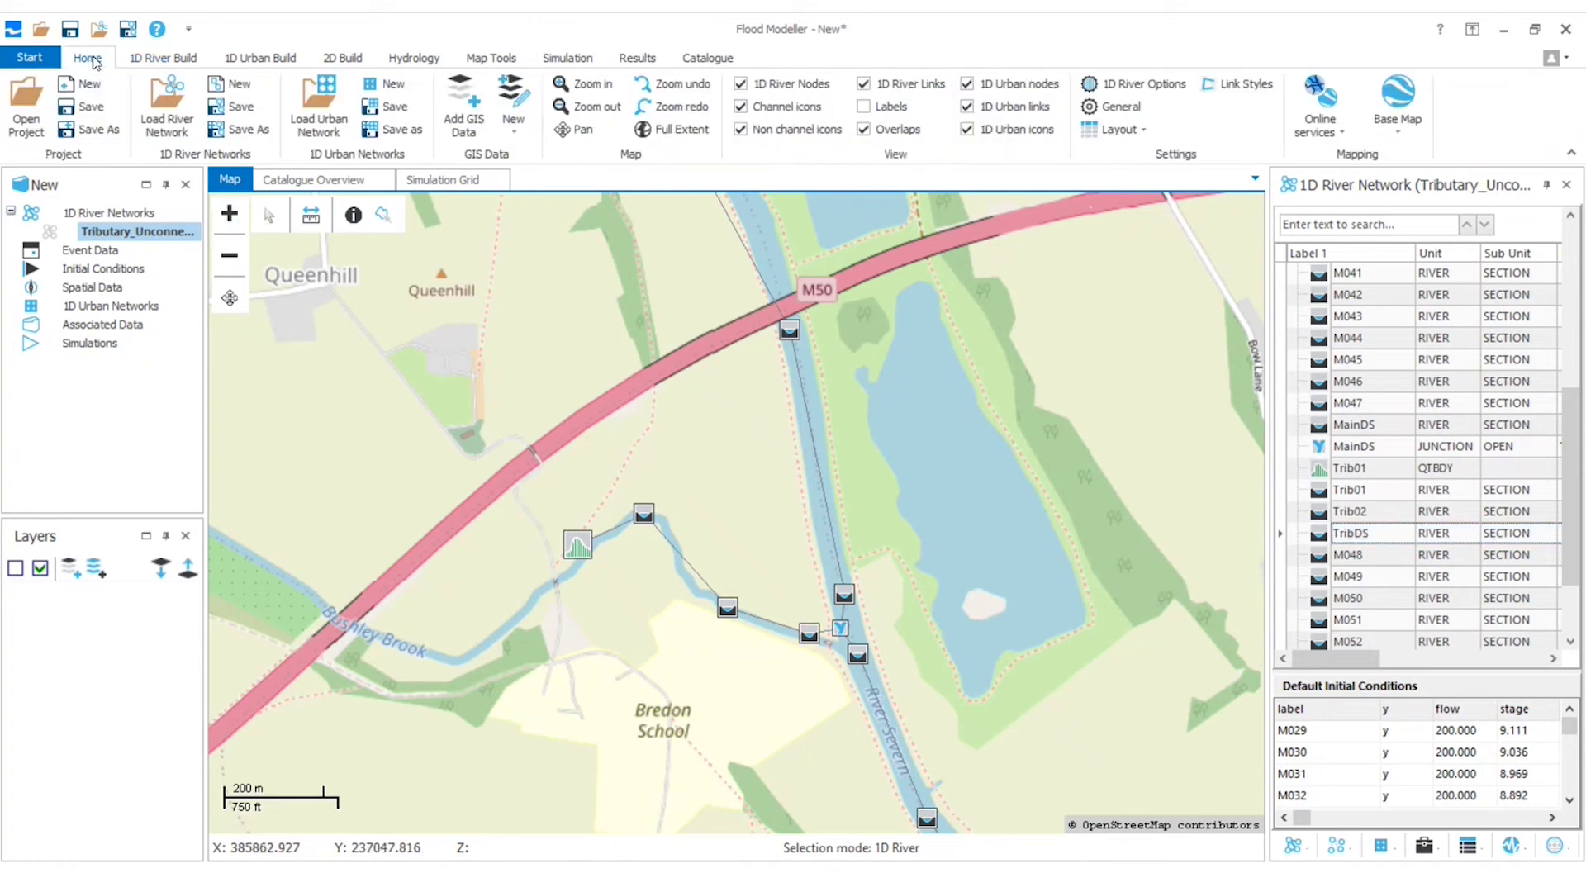
pyautogui.click(262, 130)
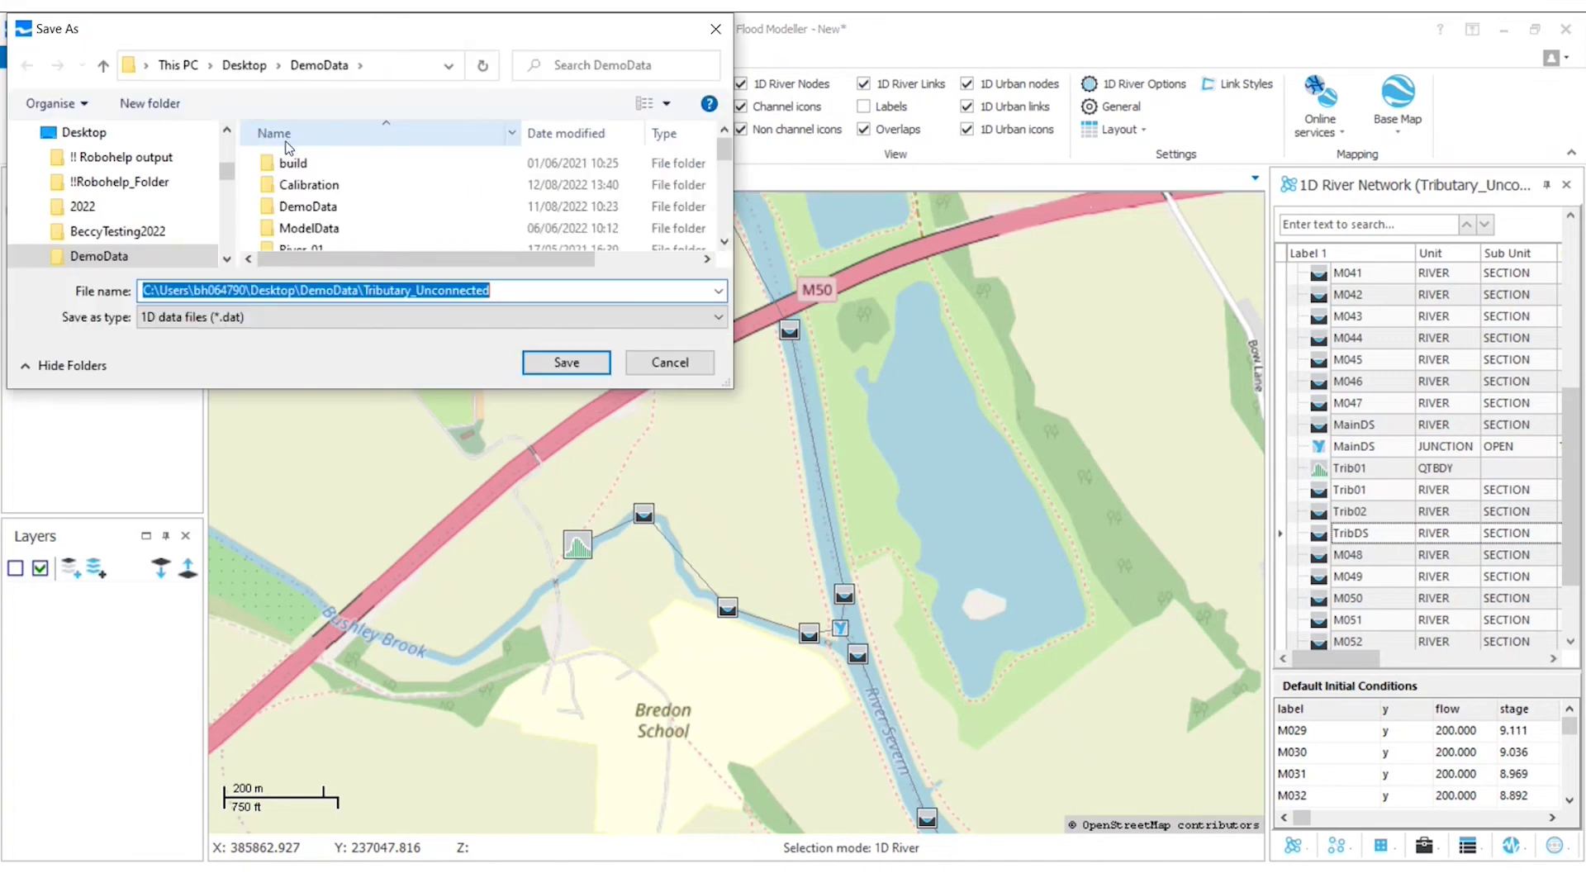
pyautogui.write('Tributar')
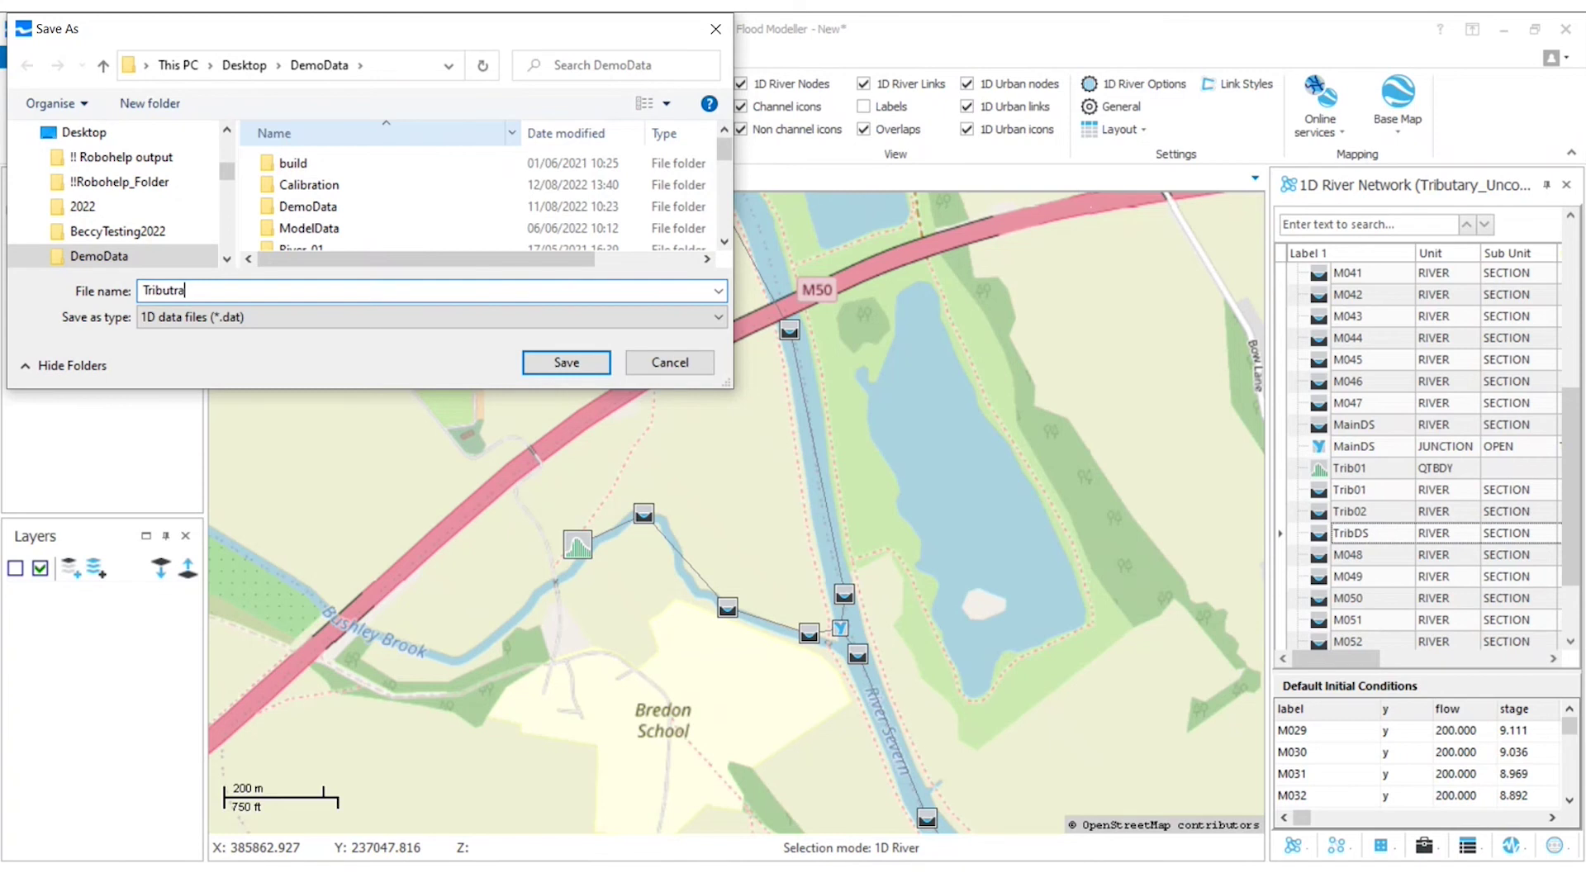
pyautogui.write('y')
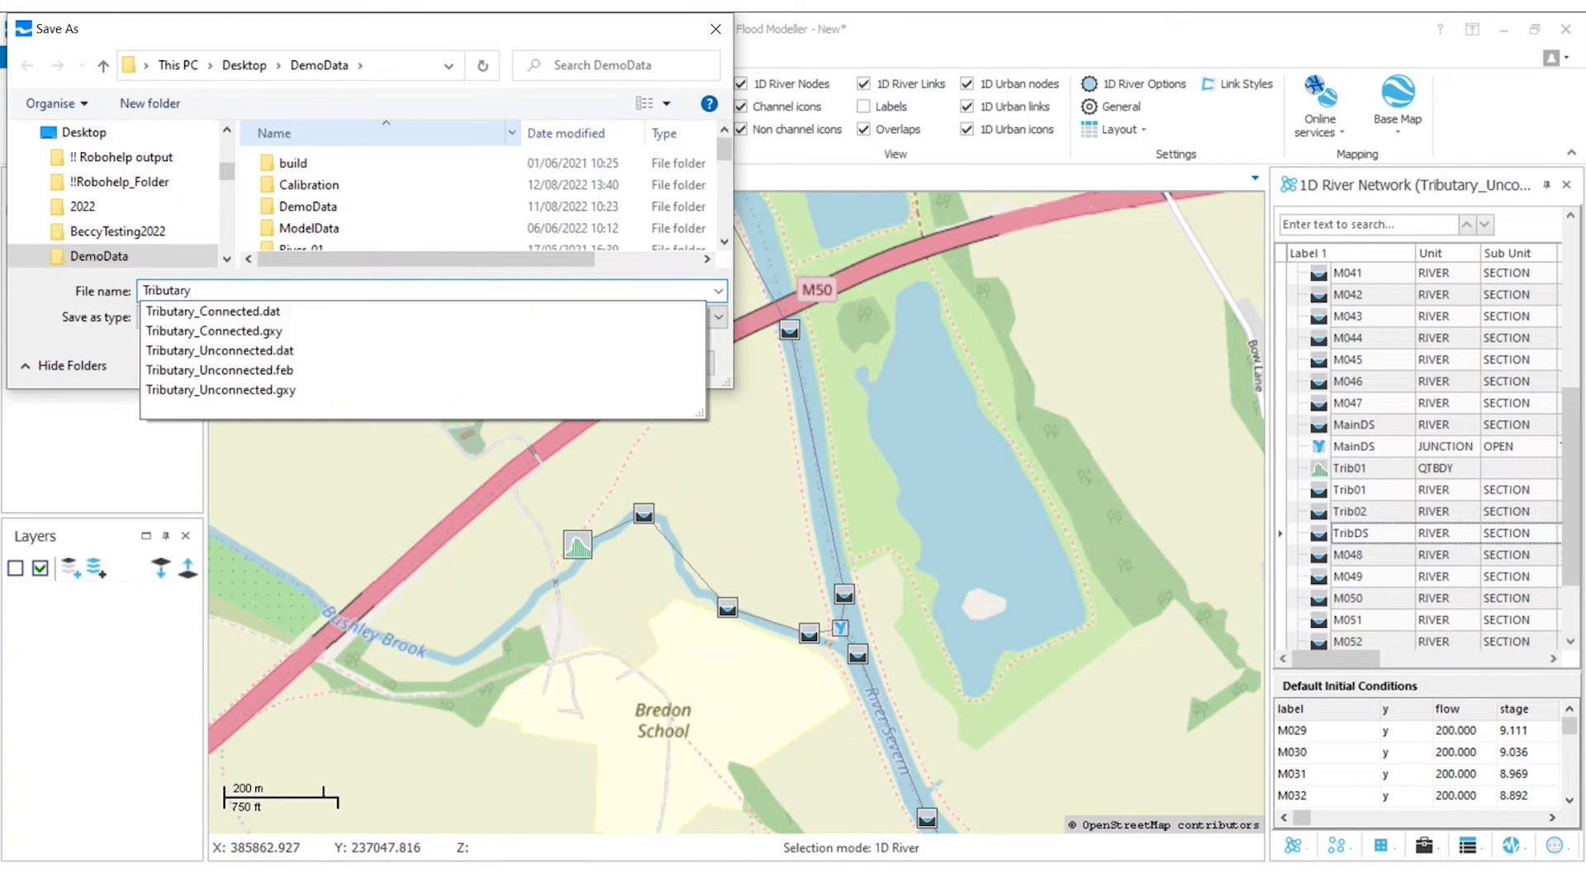
pyautogui.write('_')
pyautogui.click(378, 317)
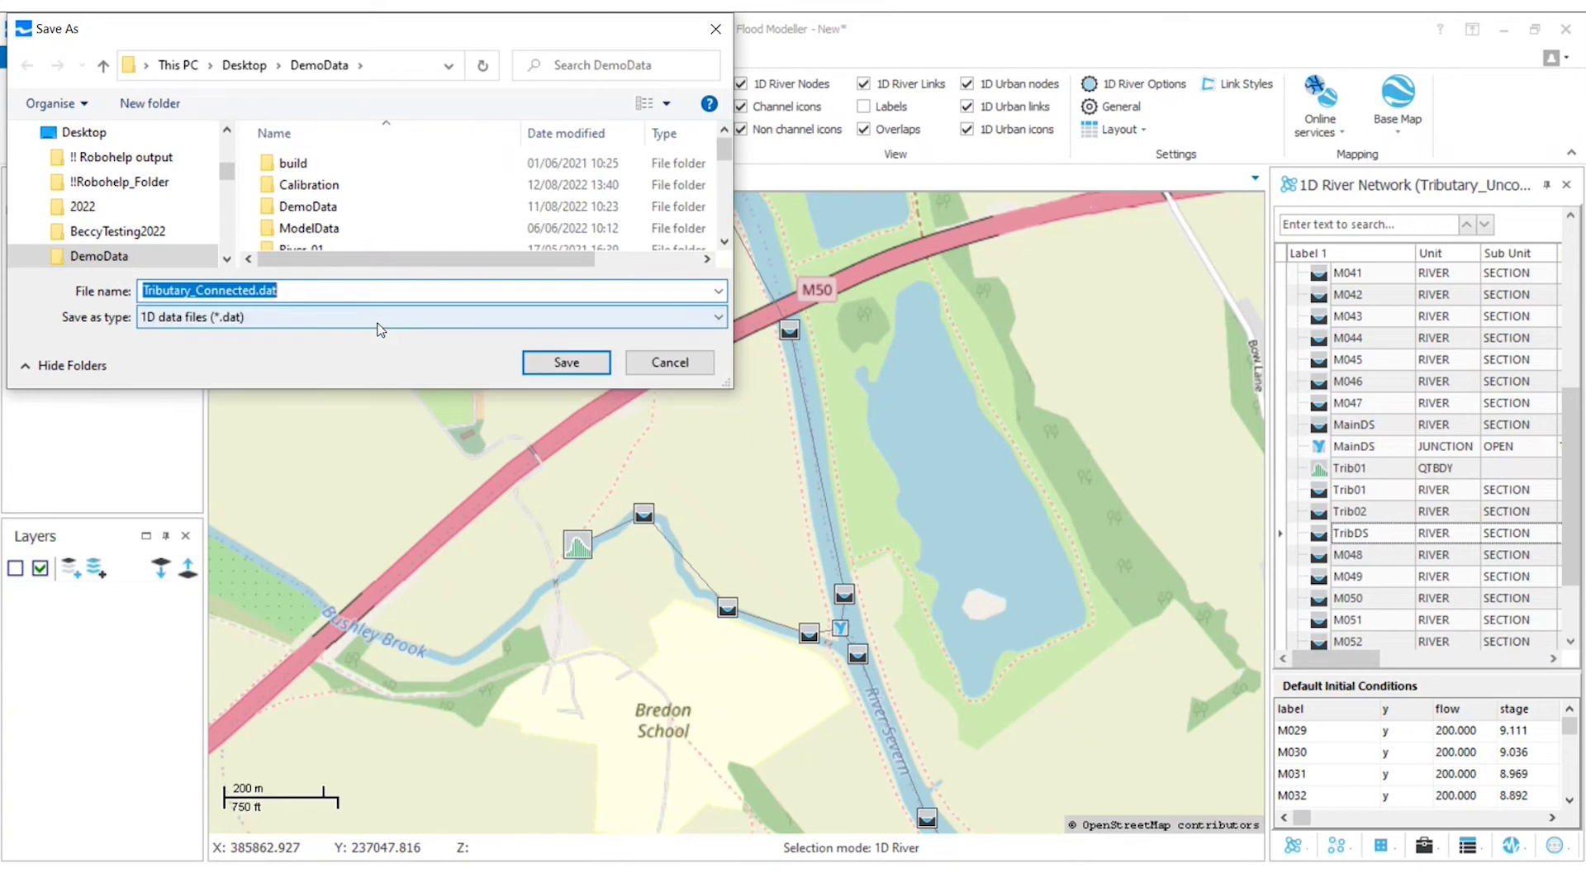
pyautogui.click(578, 366)
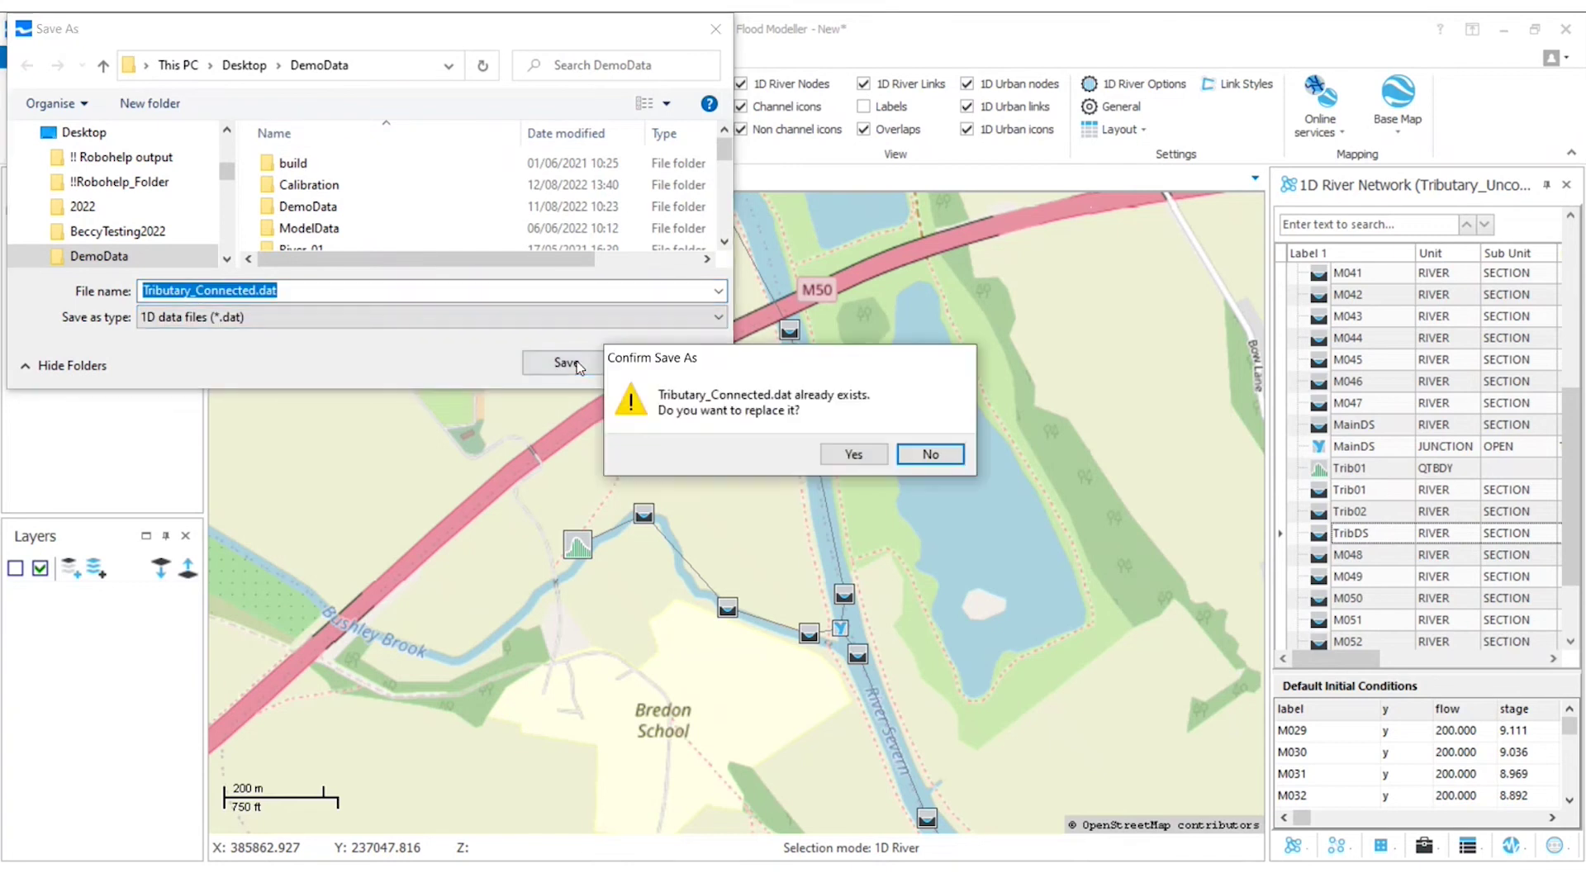
pyautogui.click(866, 458)
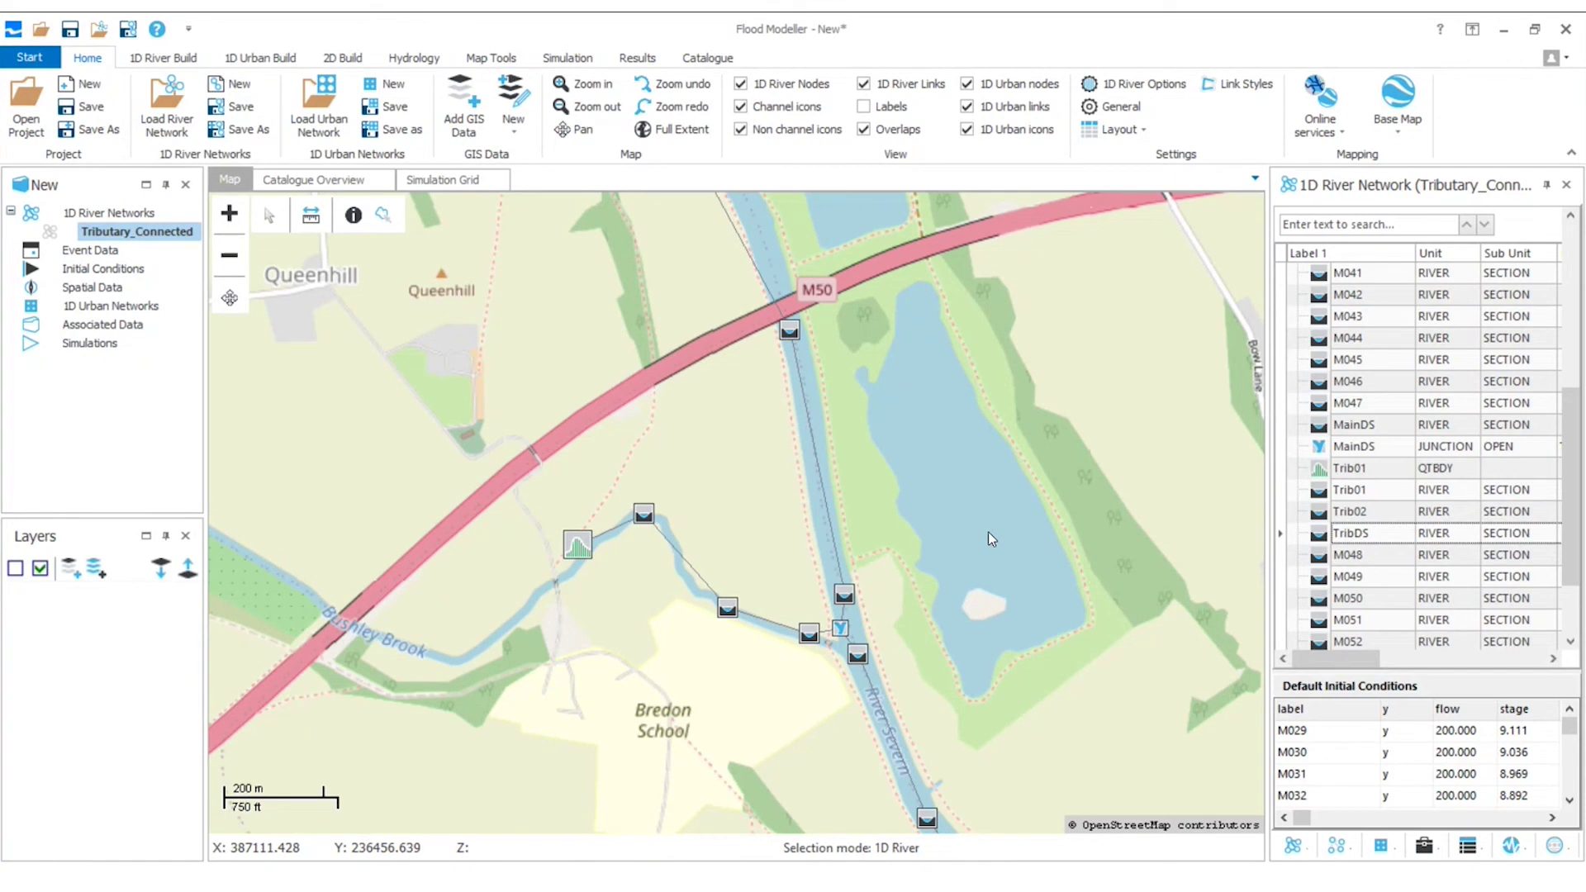
# Create simulation file Trib as an unsteady fixed-timestep run with finish time 30
pyautogui.click(578, 58)
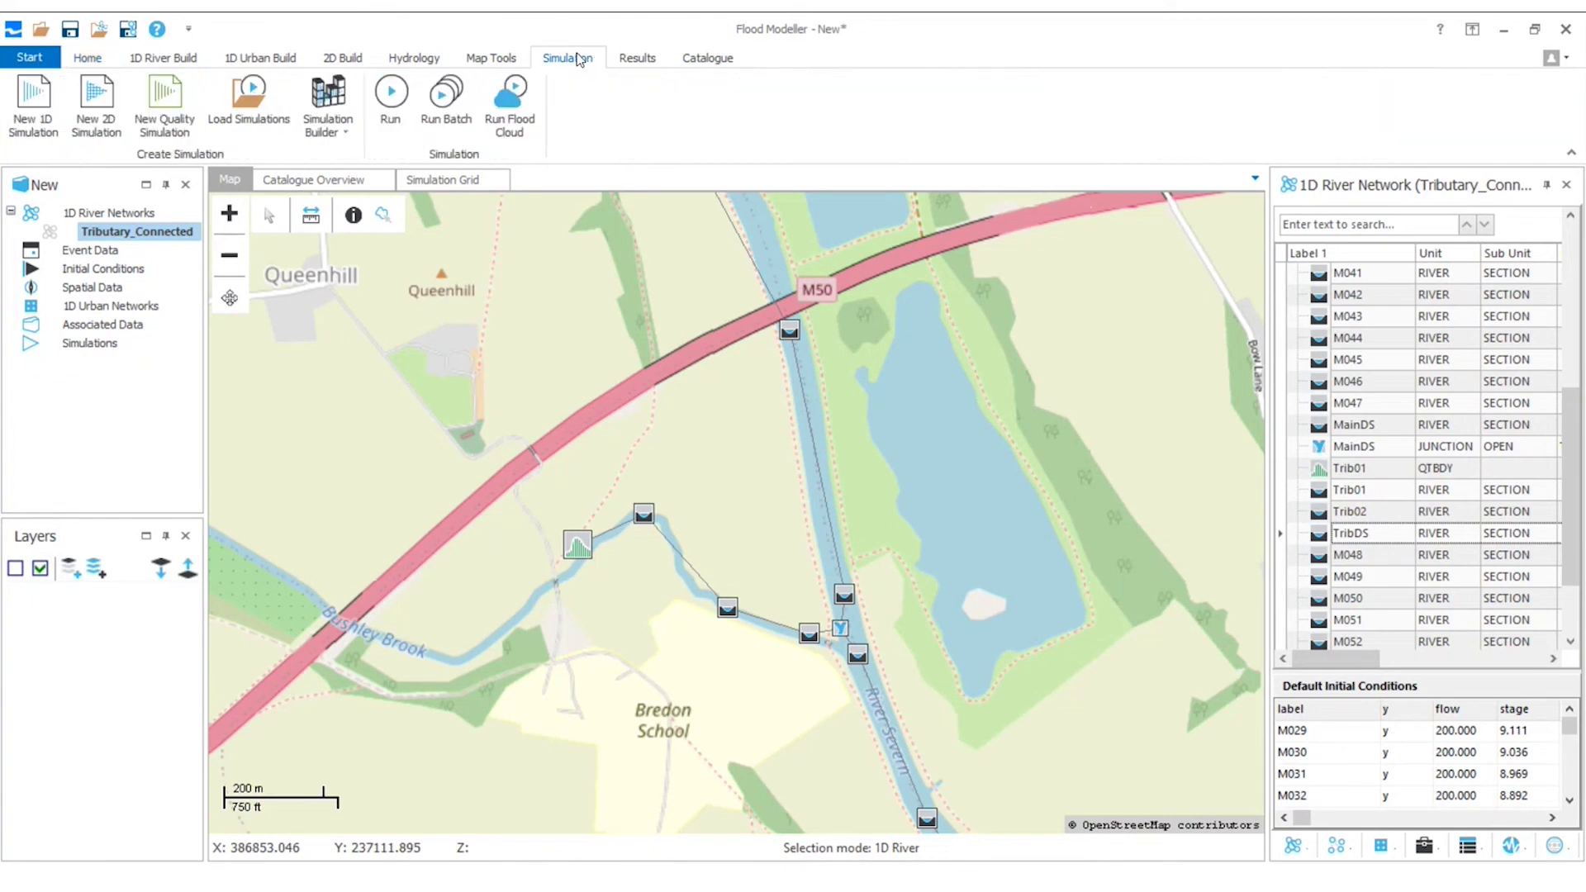
pyautogui.click(49, 127)
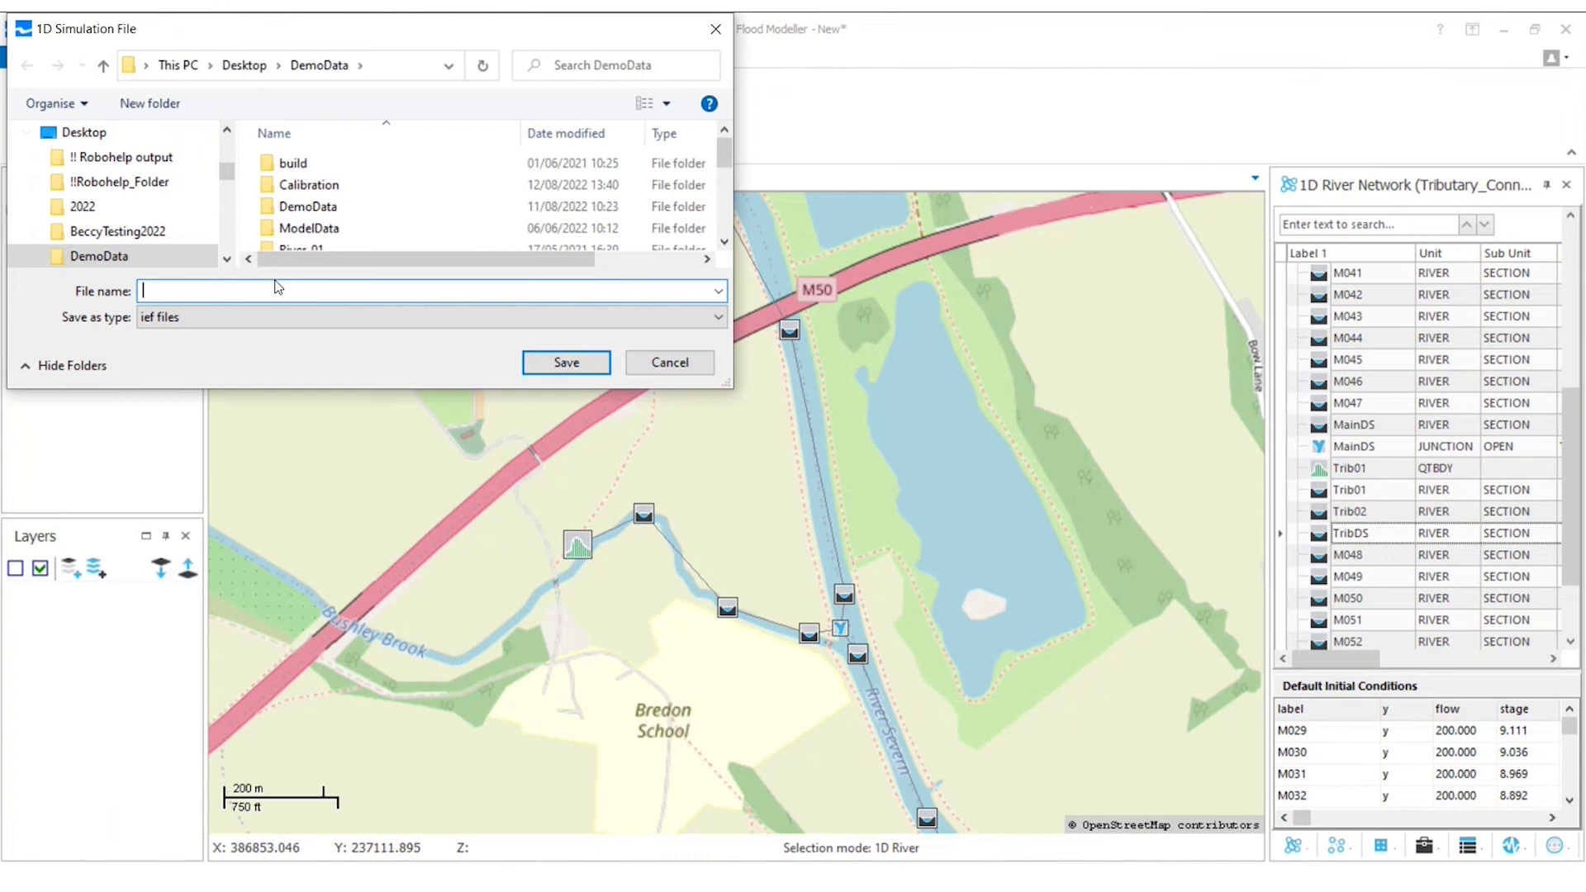
pyautogui.write('Trib')
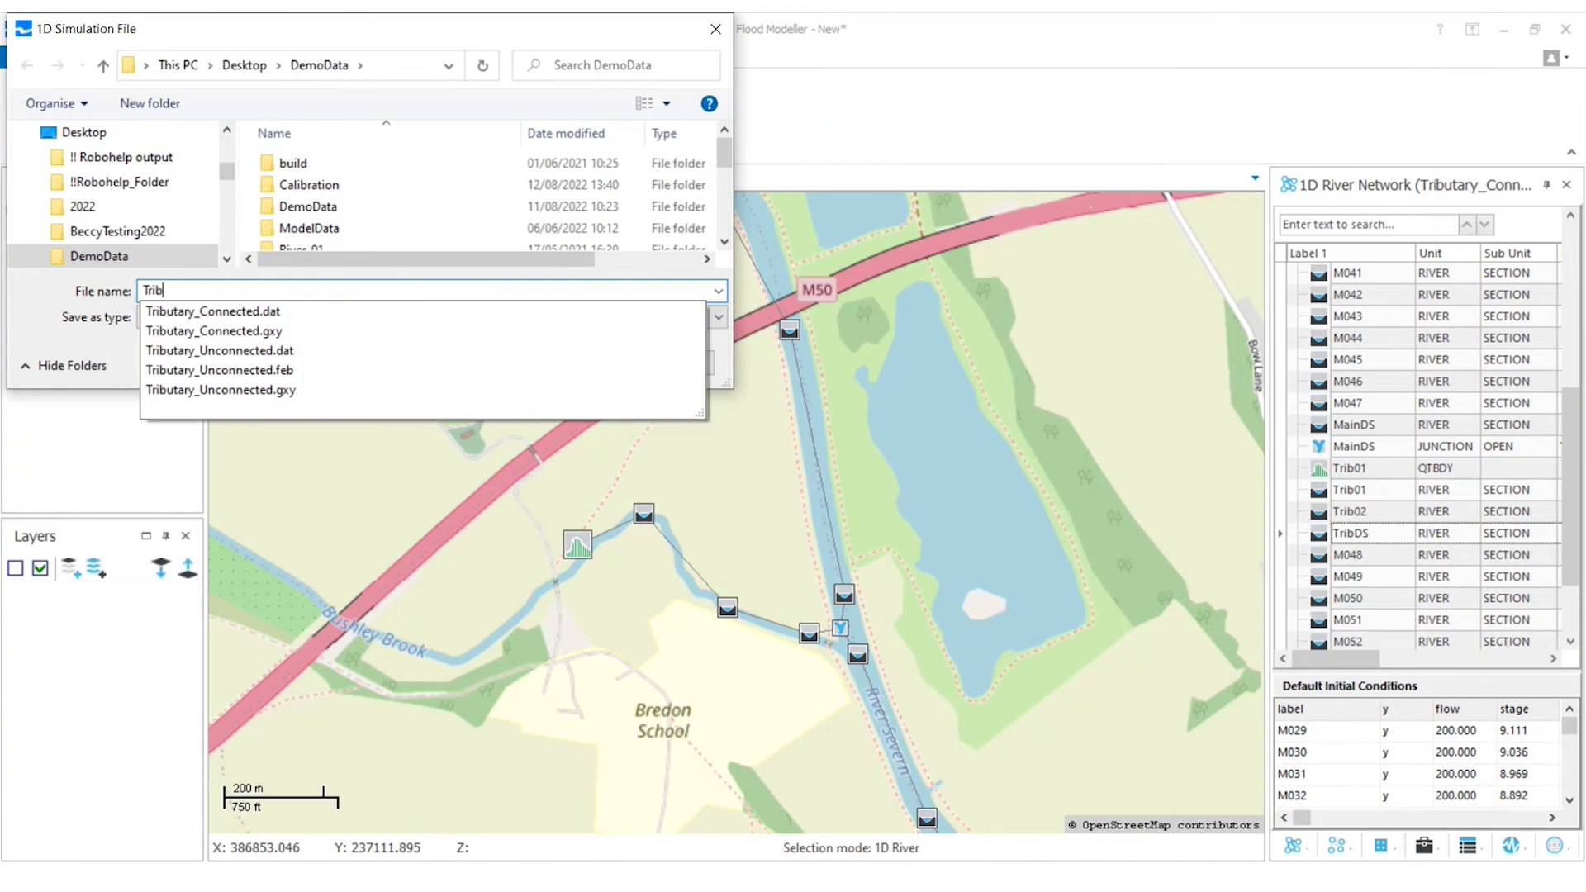
pyautogui.press('Return')
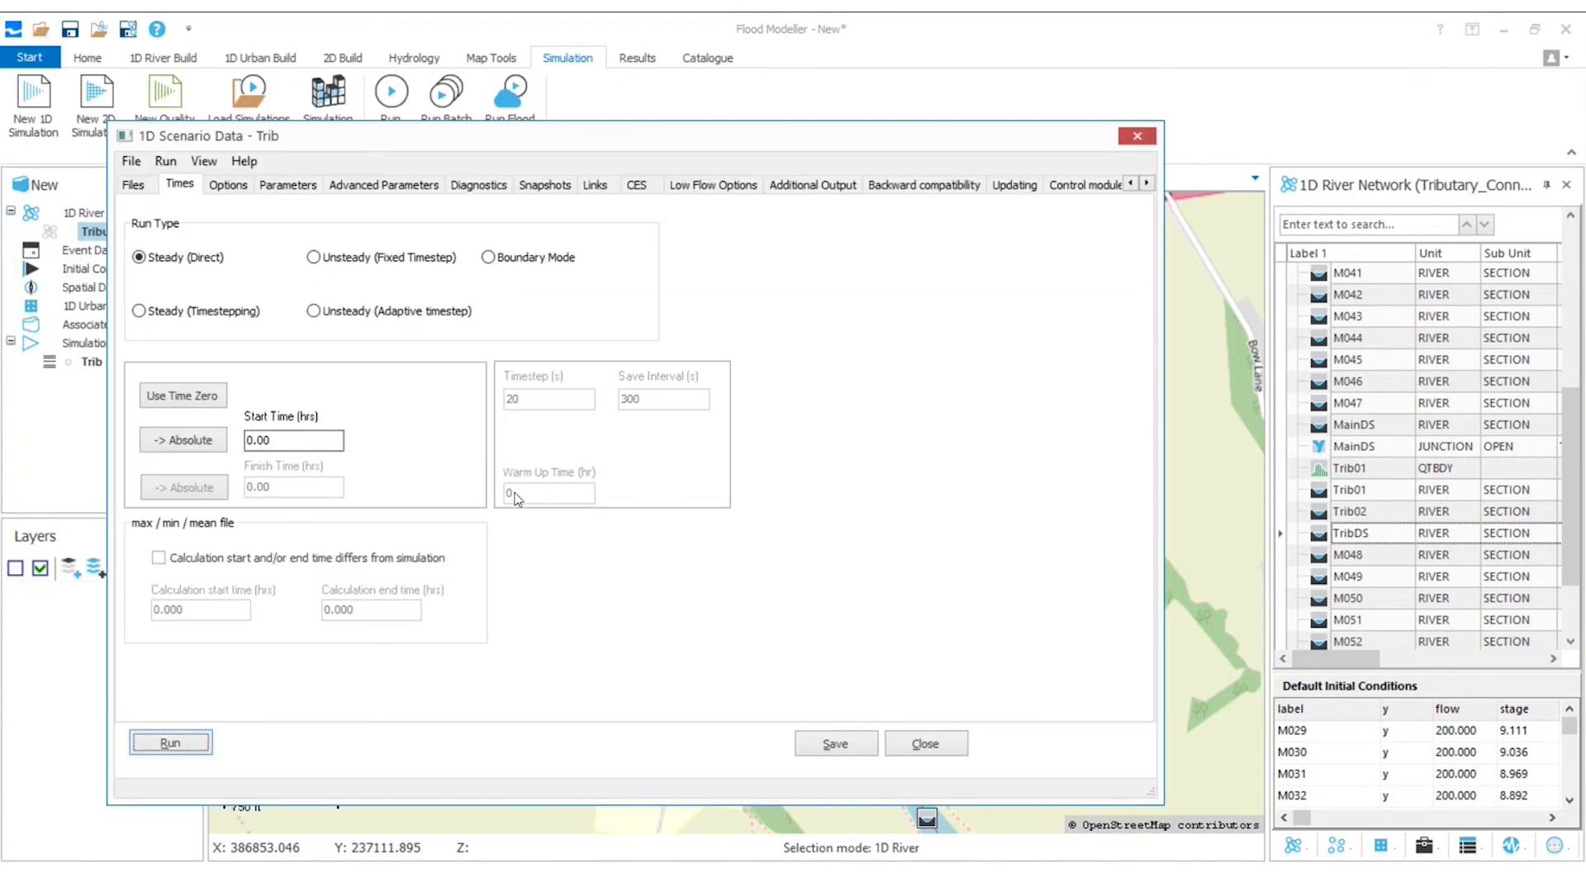
pyautogui.click(347, 259)
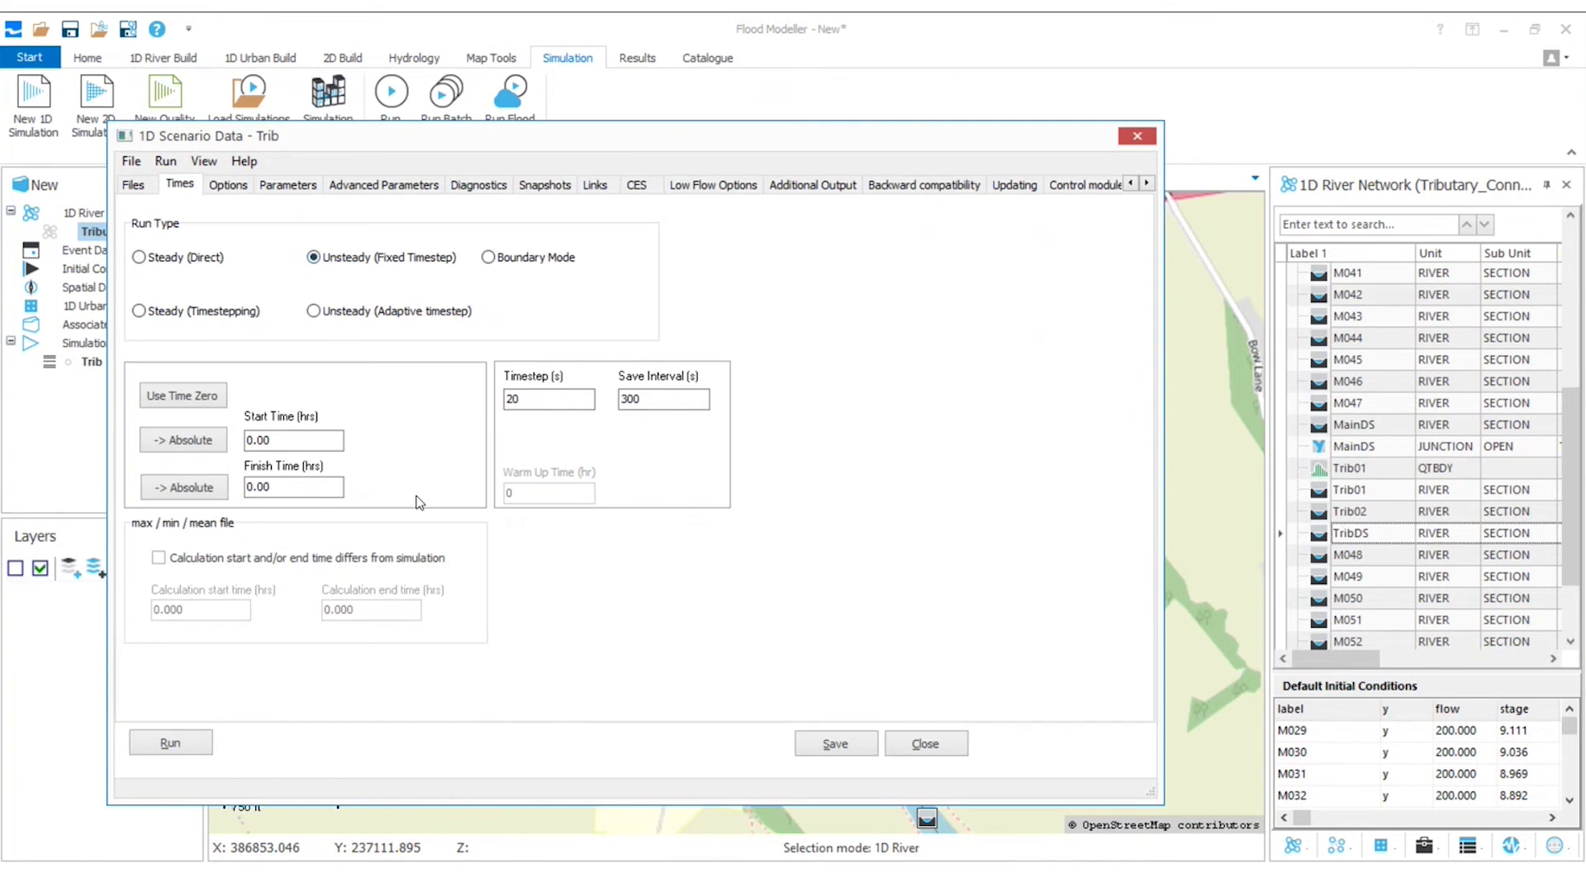
pyautogui.doubleClick(292, 485)
pyautogui.write('30')
pyautogui.click(835, 744)
# Run the Trib simulation, then close the scenario window and save Trib.ief
pyautogui.click(132, 184)
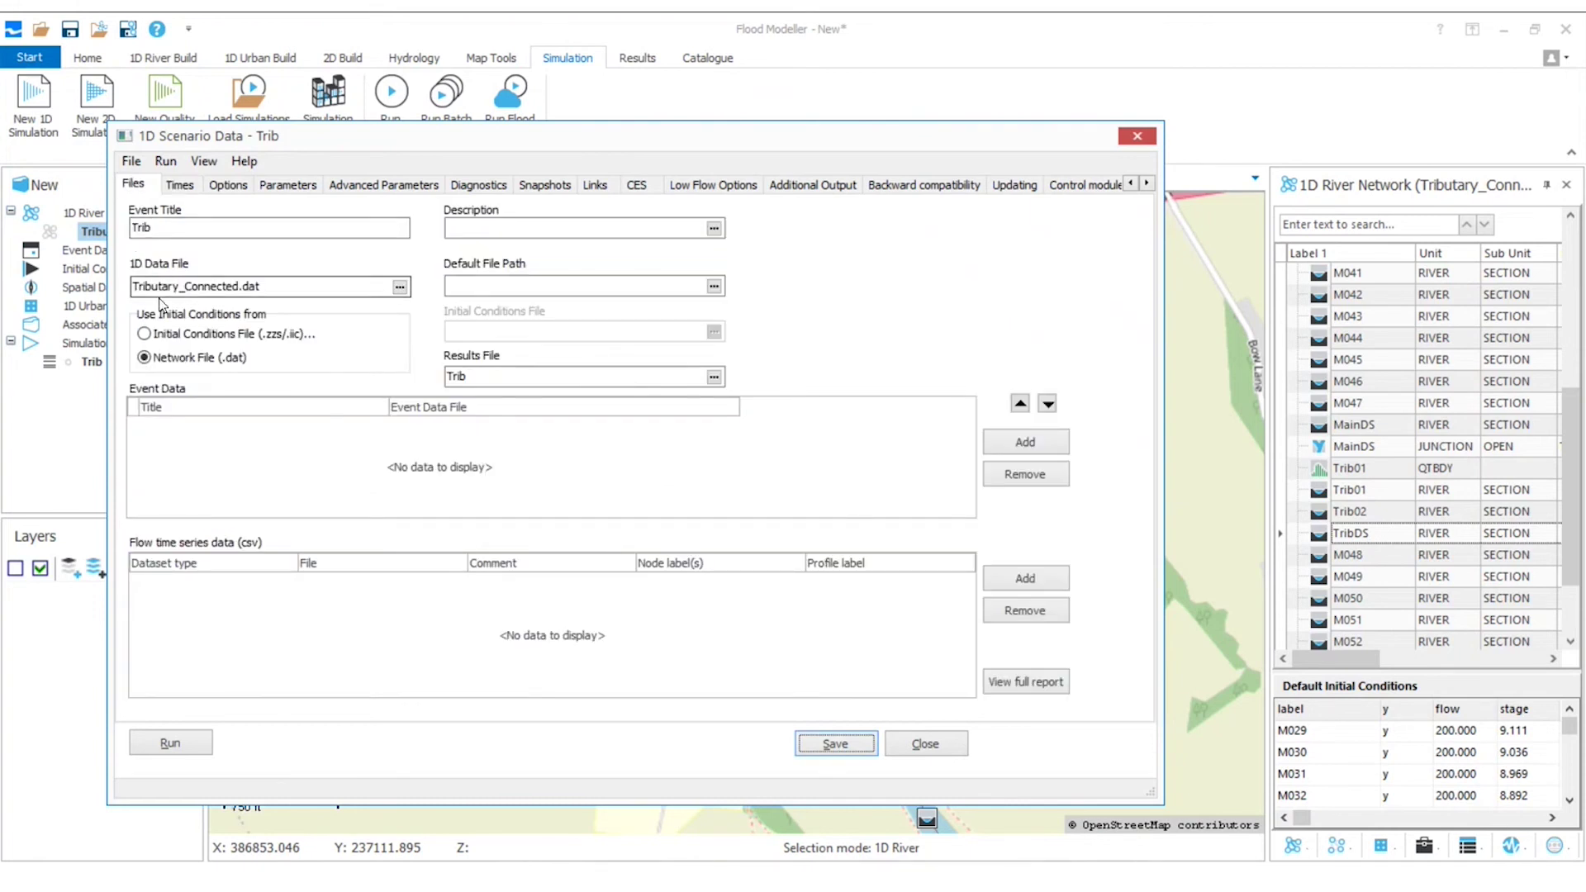
pyautogui.click(195, 747)
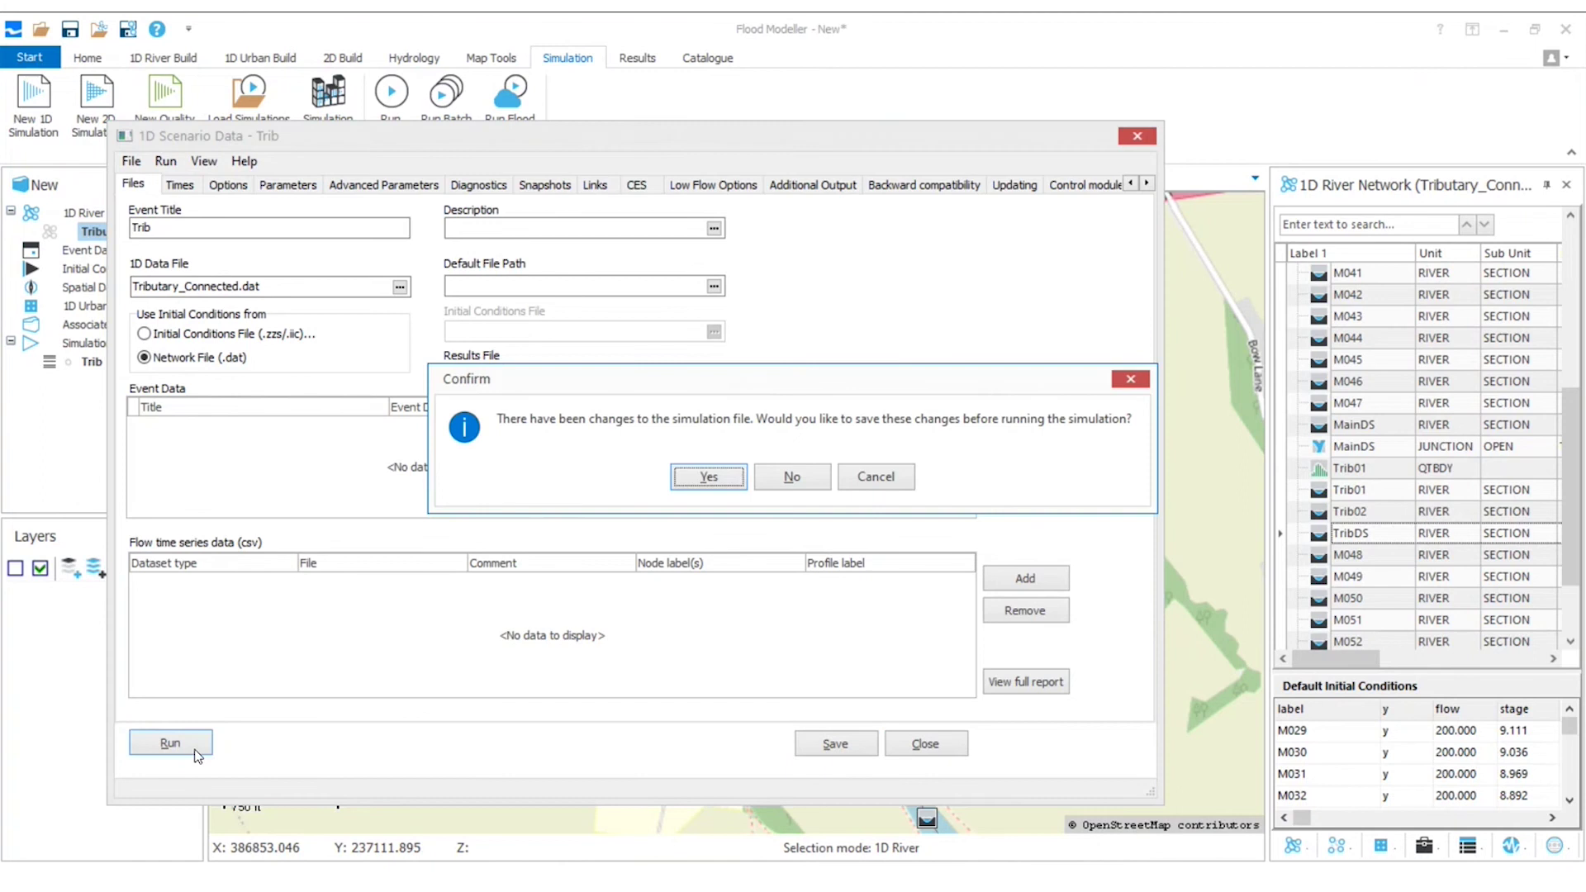
pyautogui.click(720, 479)
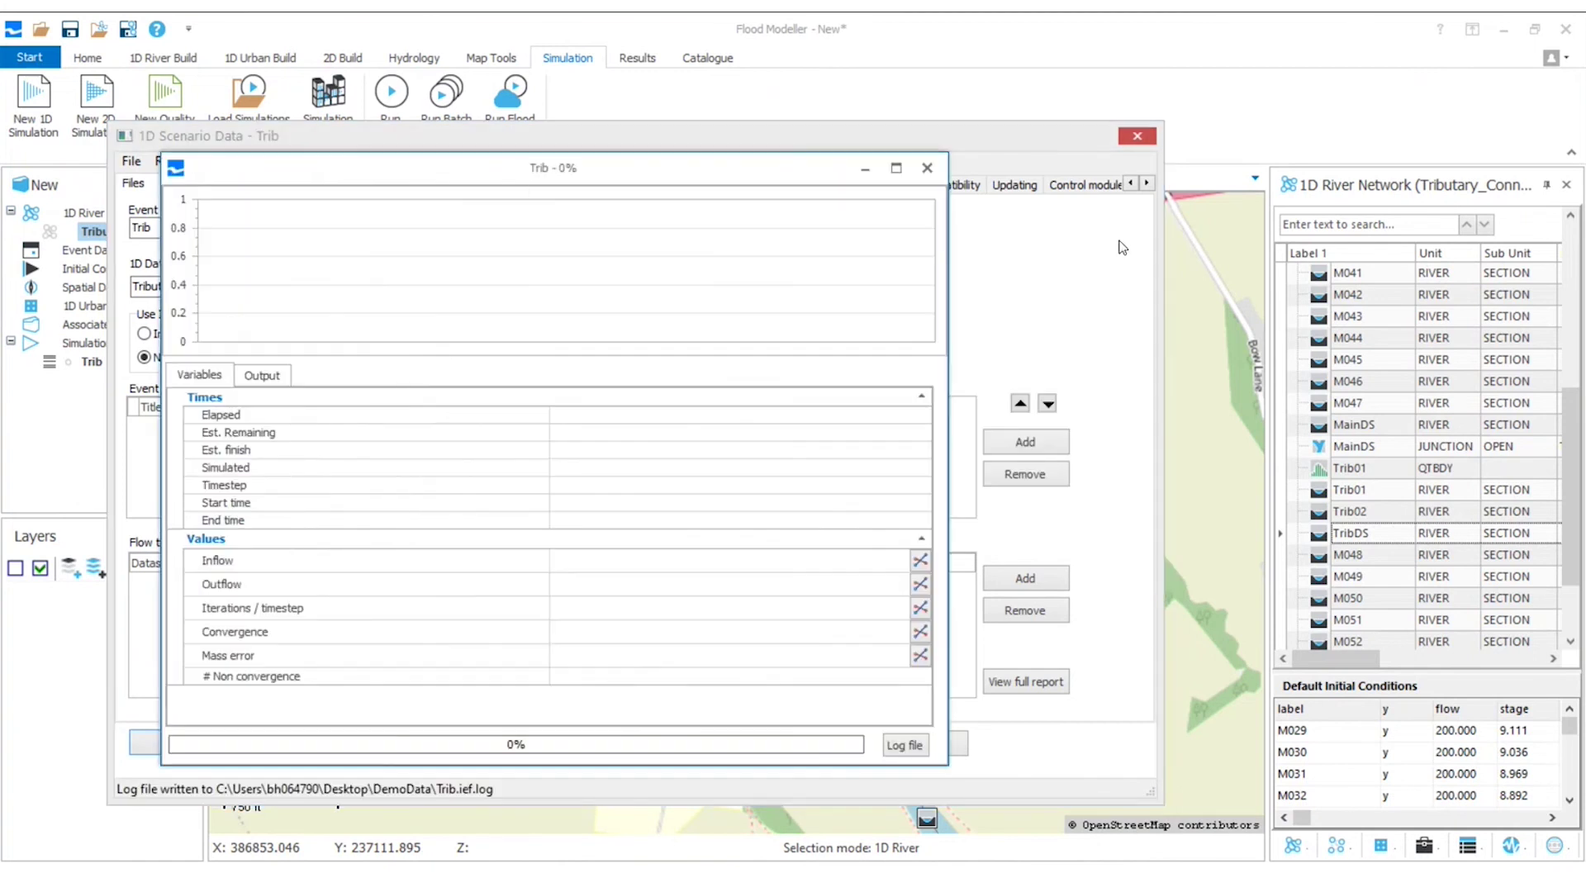
pyautogui.click(865, 169)
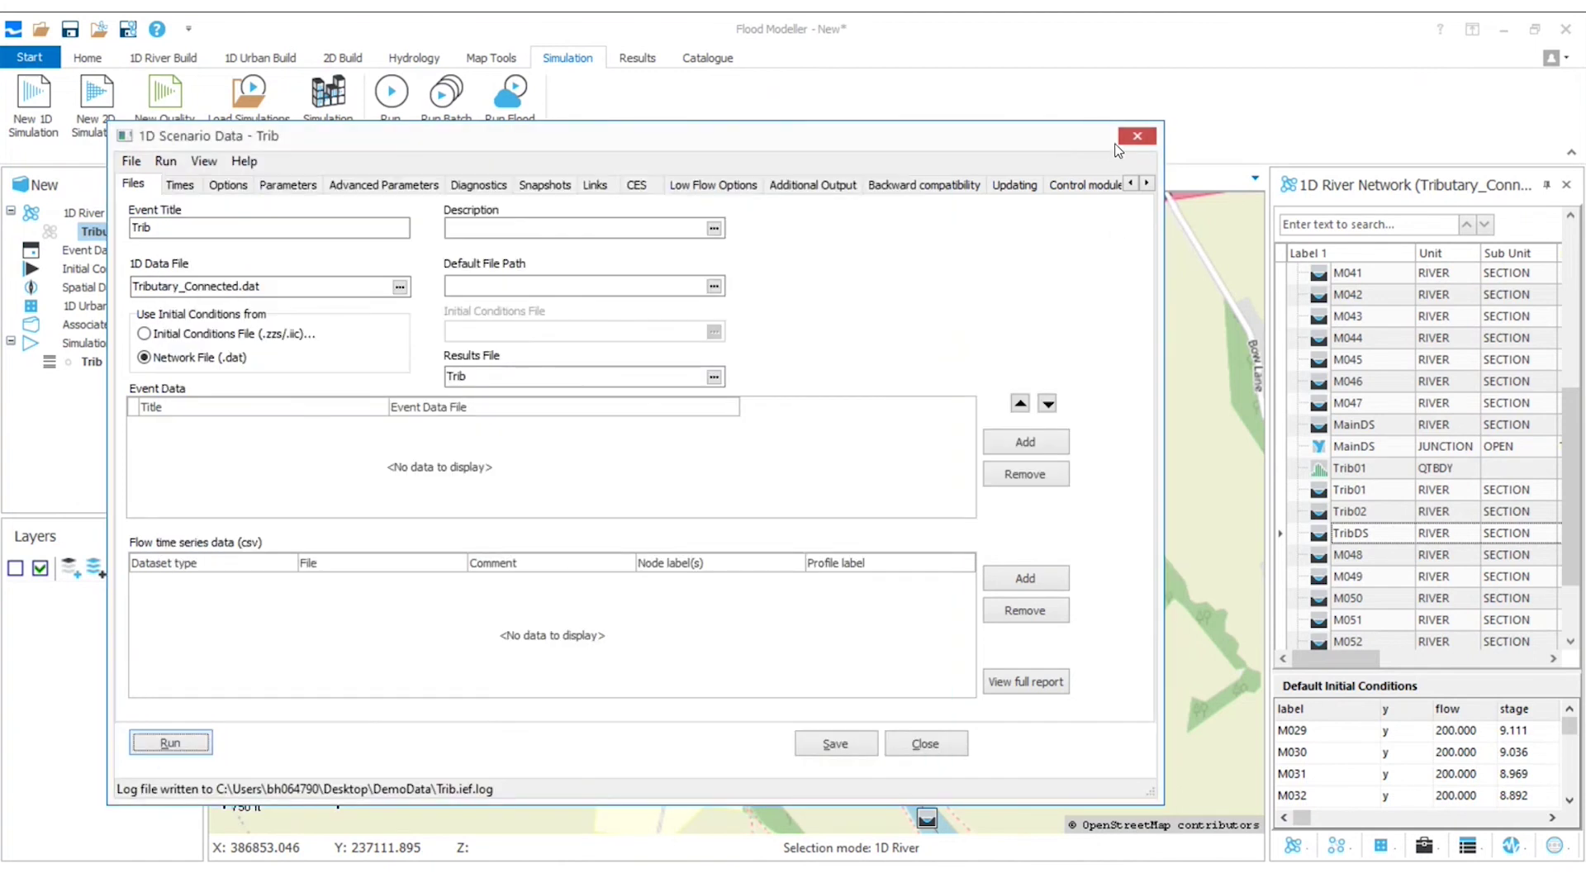
pyautogui.click(1135, 138)
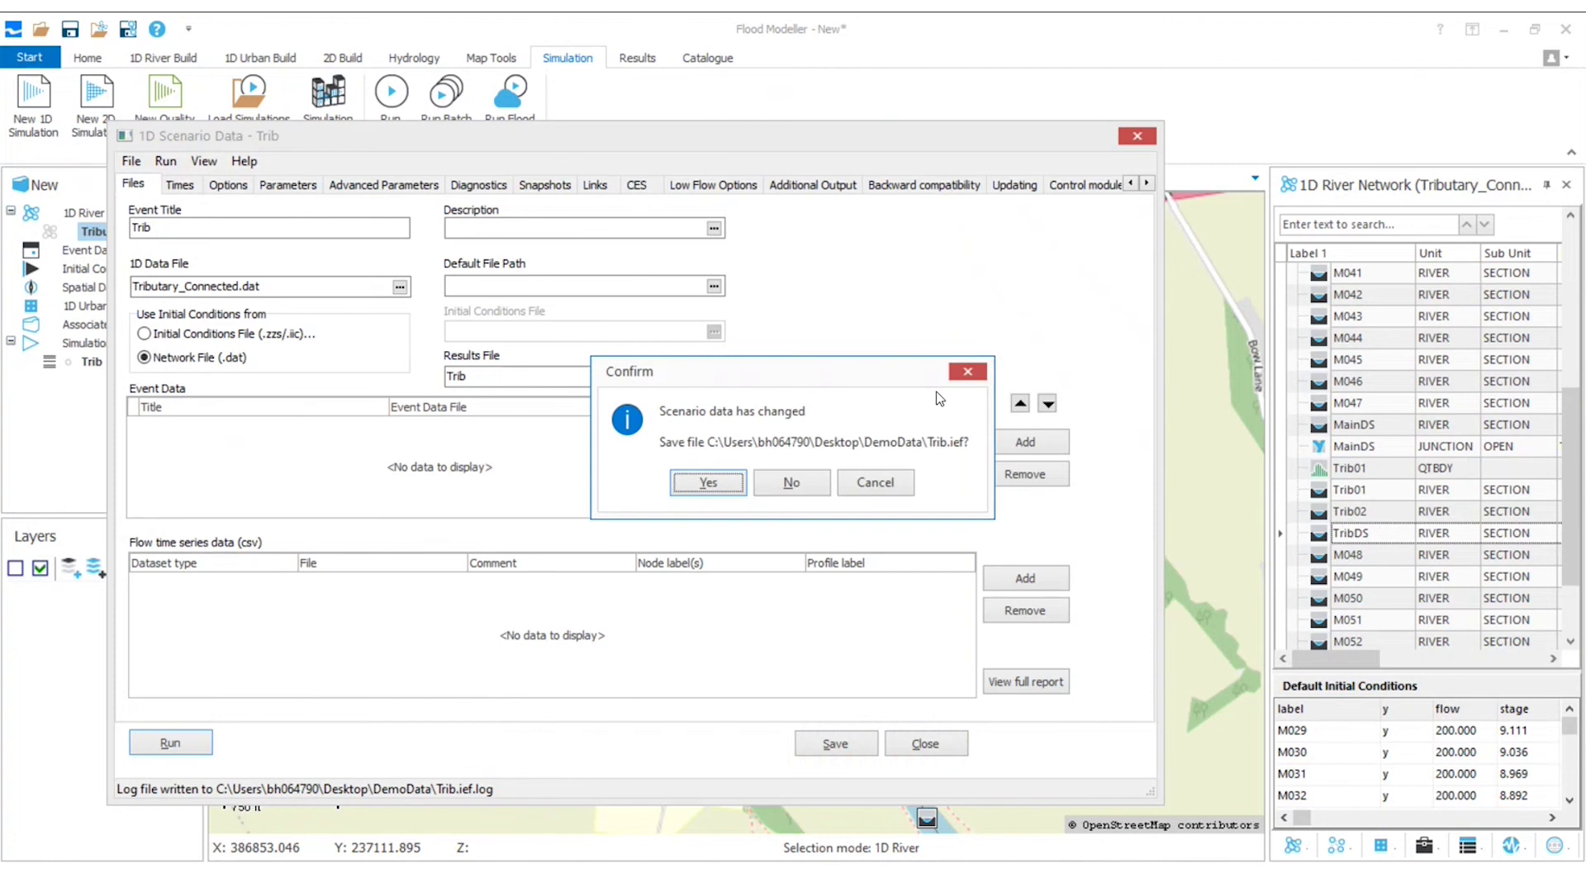
pyautogui.click(732, 484)
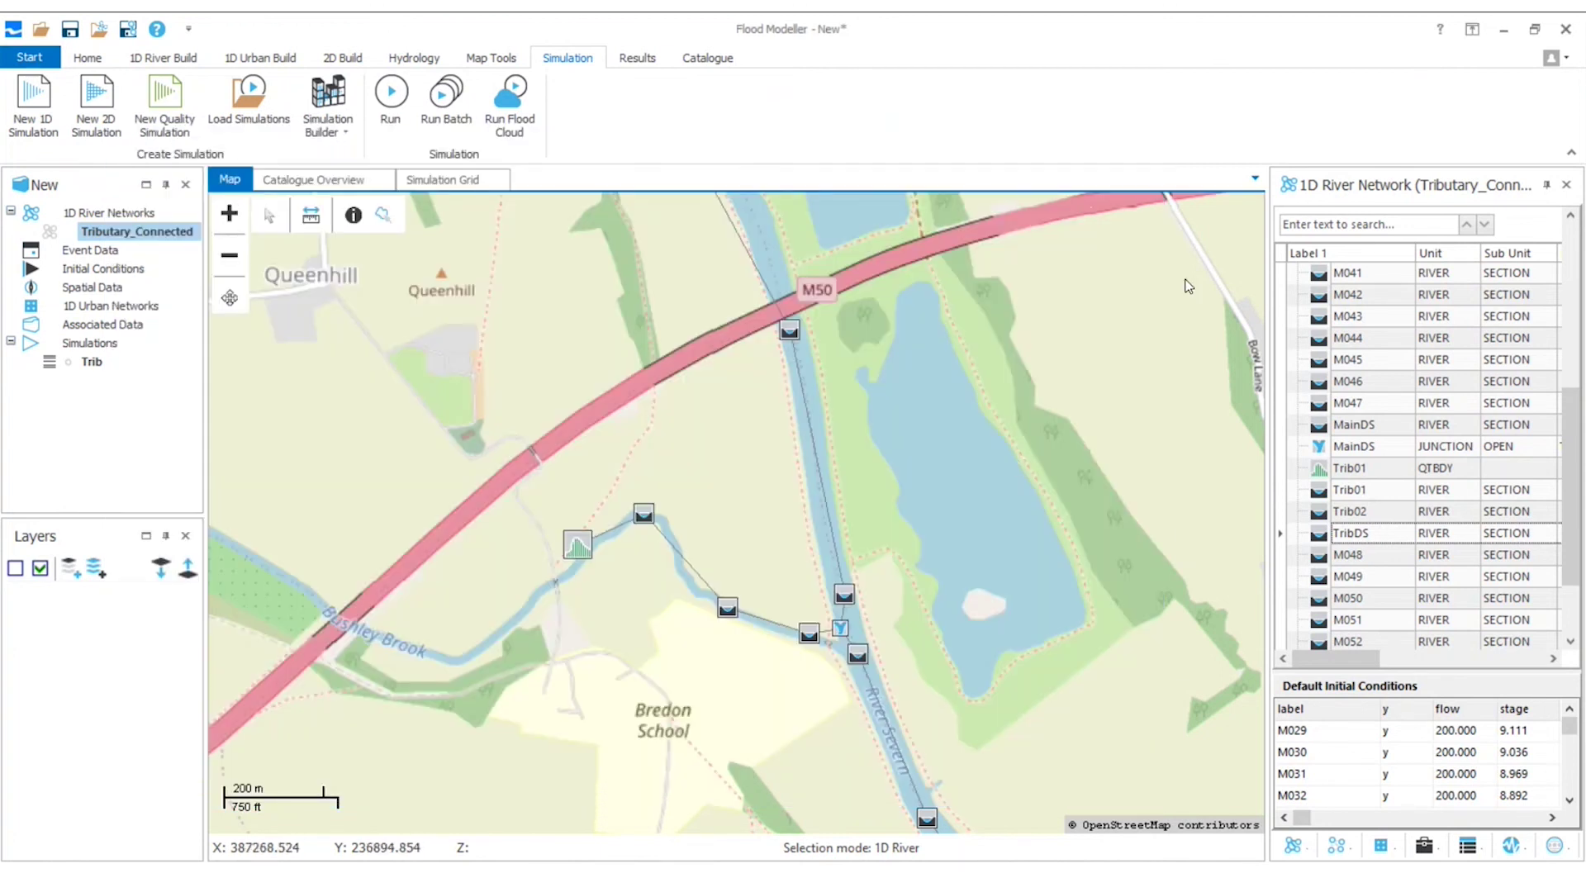
pyautogui.scroll(4, 1362, 402)
pyautogui.scroll(1, 1364, 405)
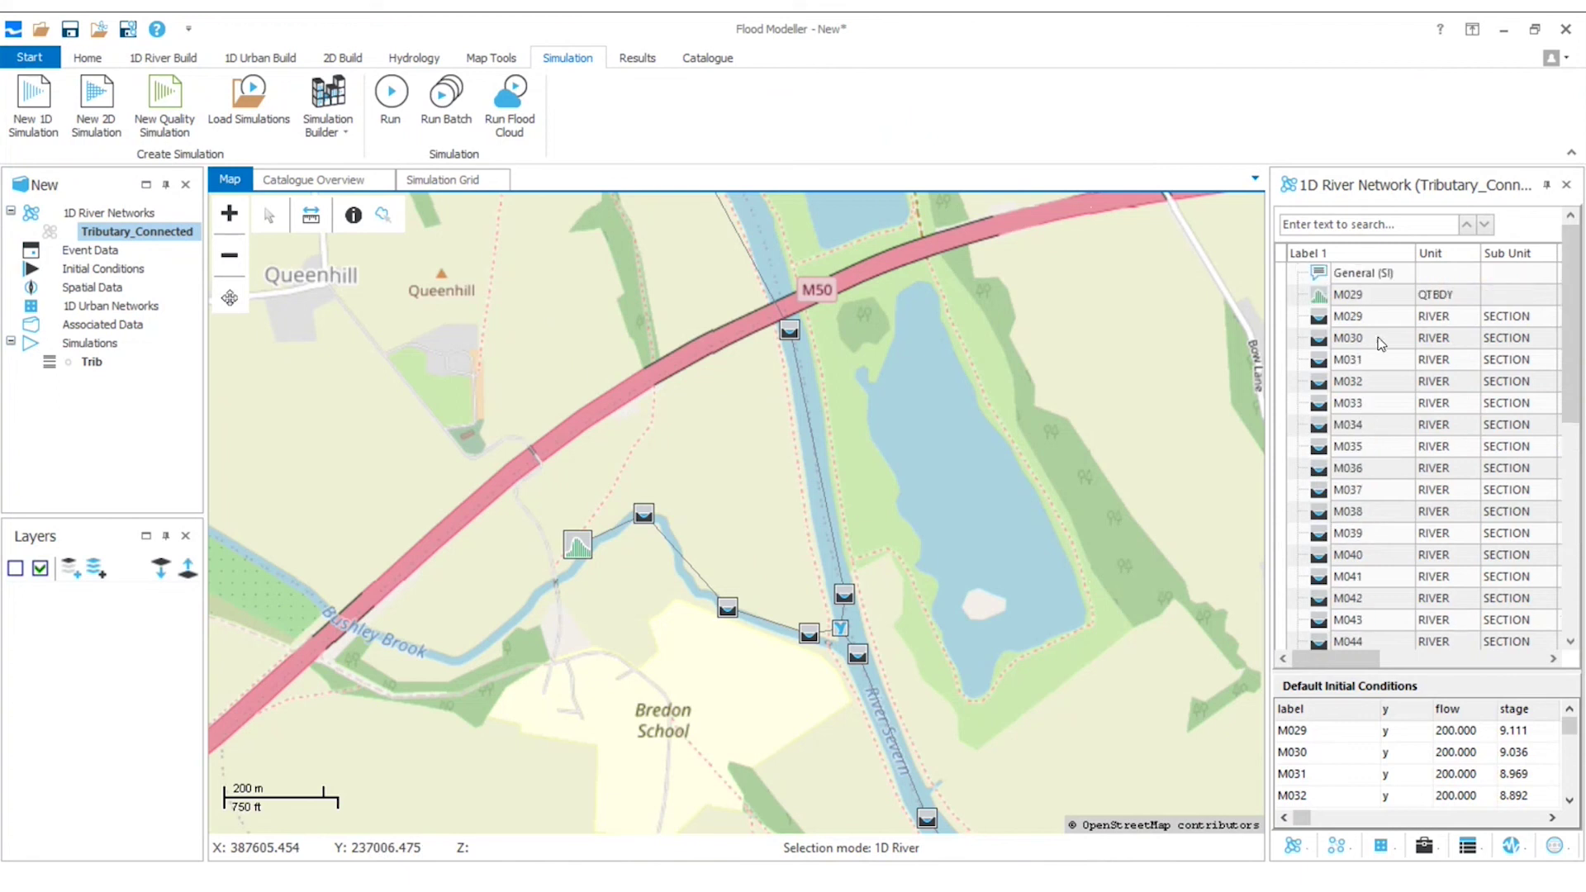
pyautogui.click(1396, 296)
pyautogui.doubleClick(1395, 296)
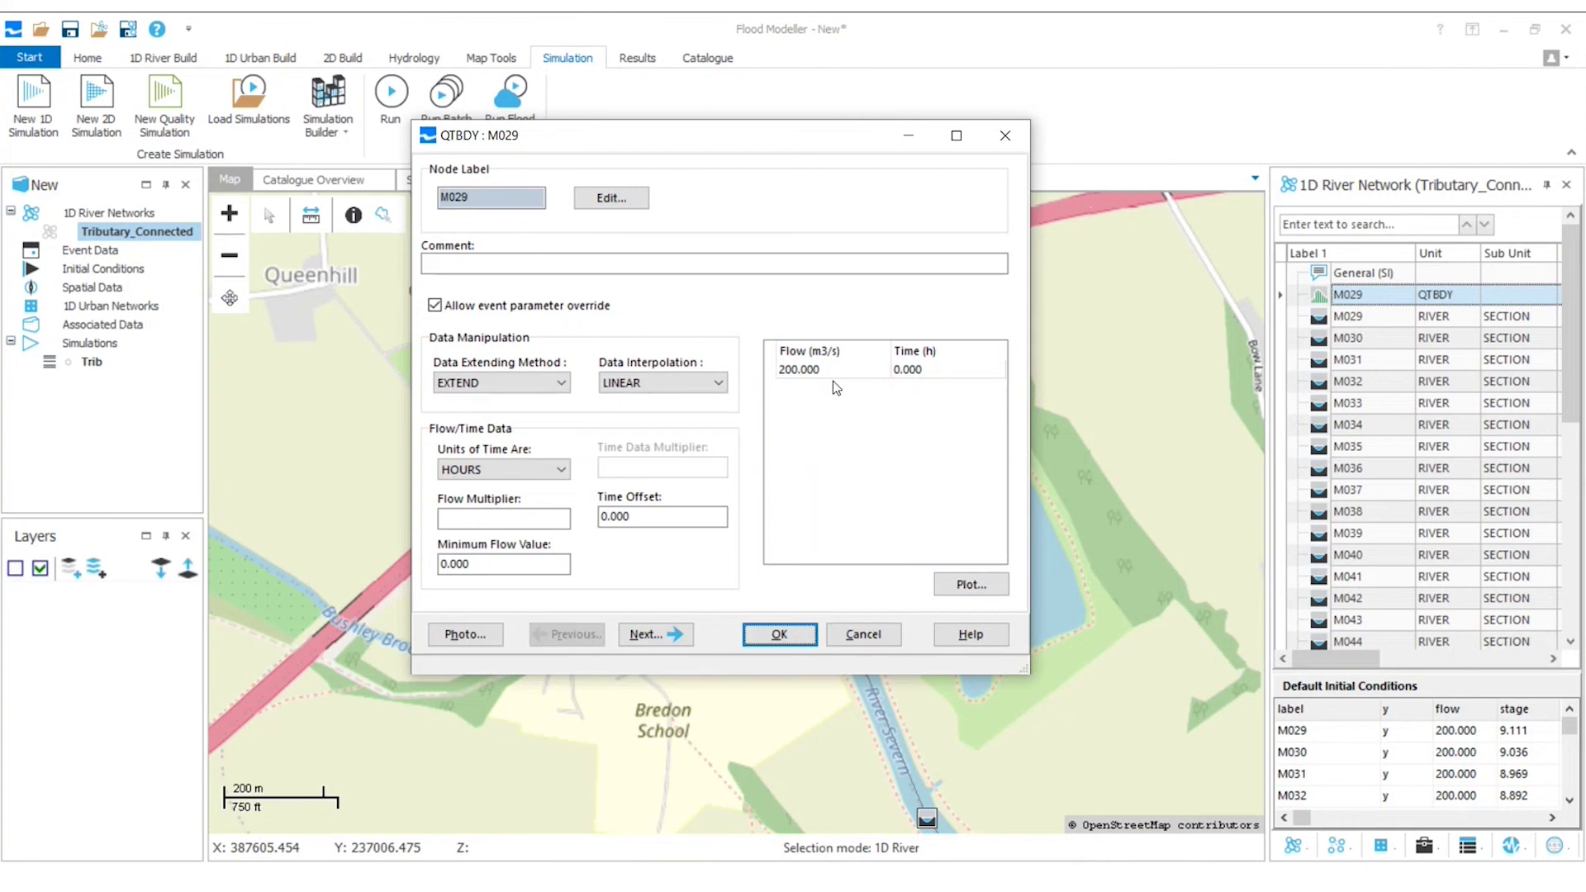
pyautogui.click(1006, 136)
pyautogui.scroll(-5, 1484, 519)
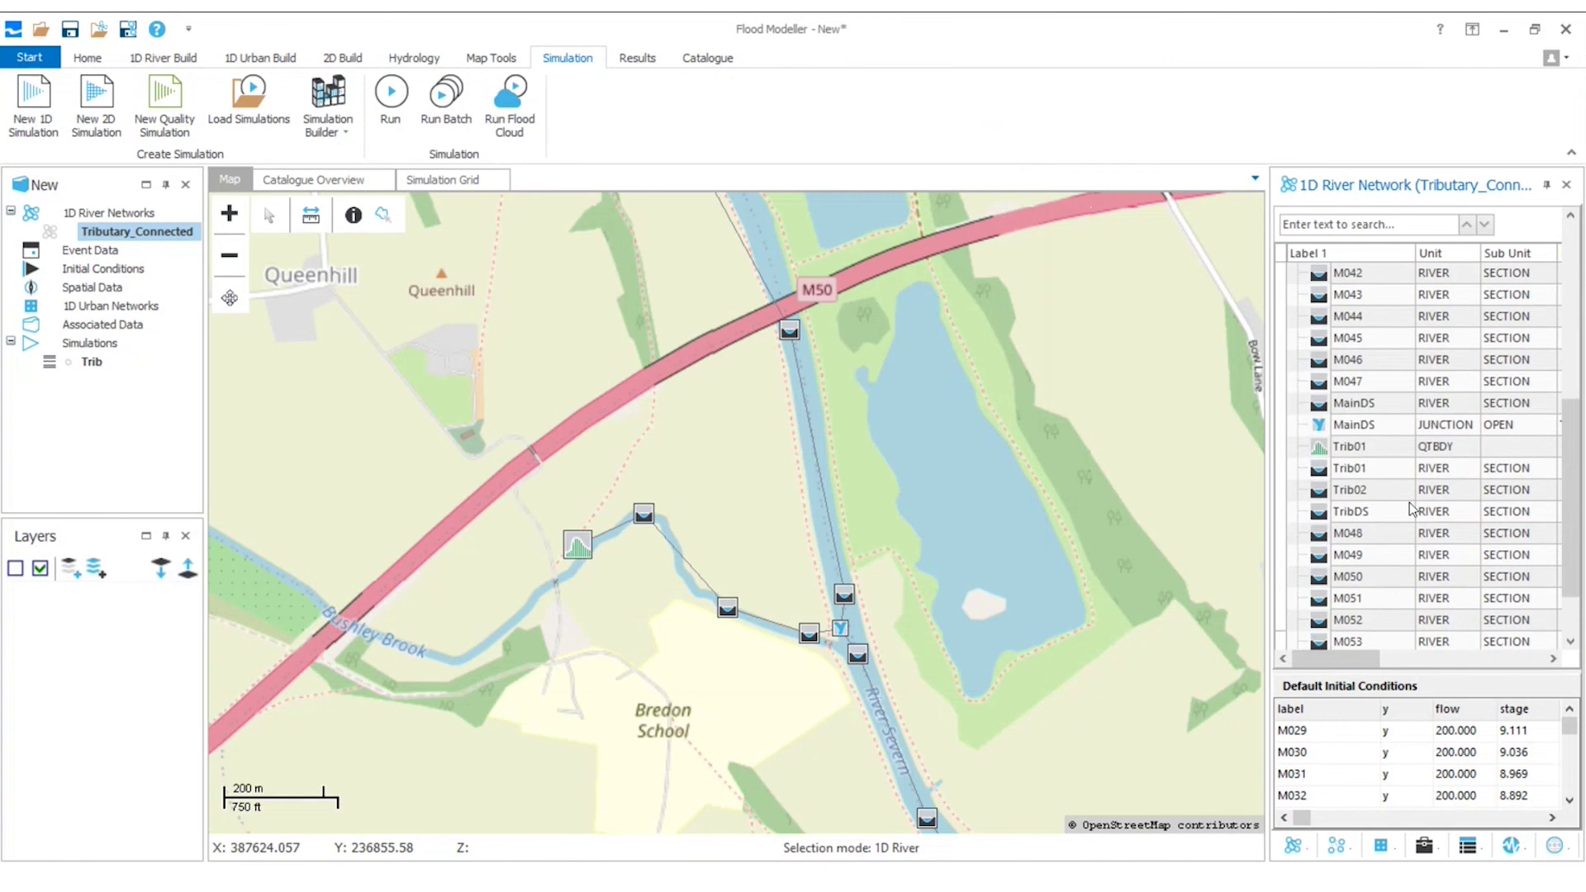
pyautogui.click(1376, 446)
pyautogui.doubleClick(1376, 448)
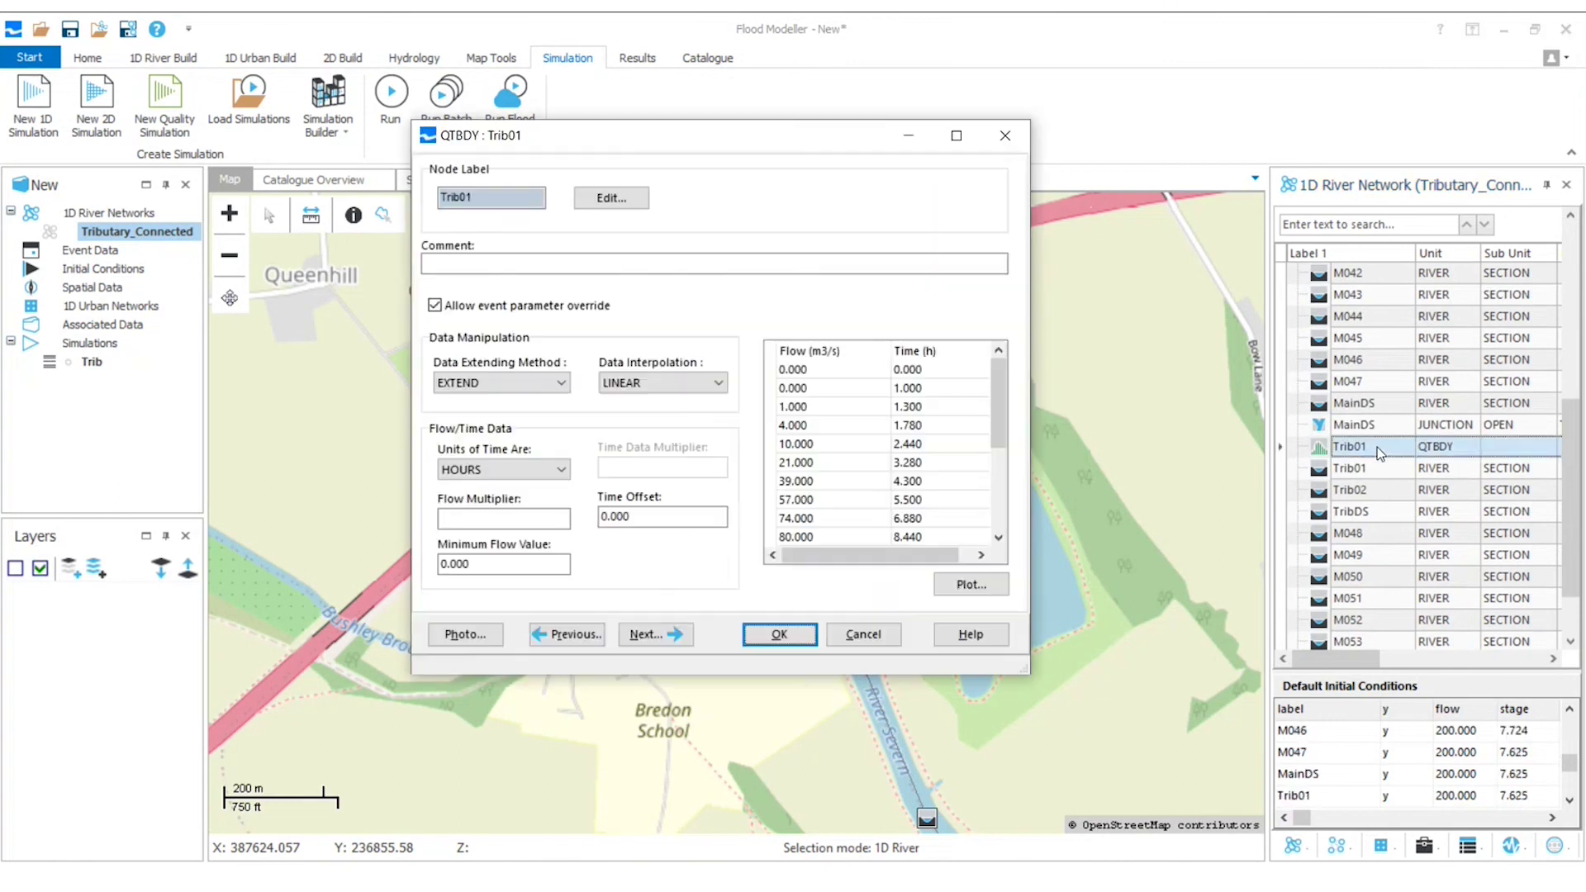
pyautogui.click(961, 587)
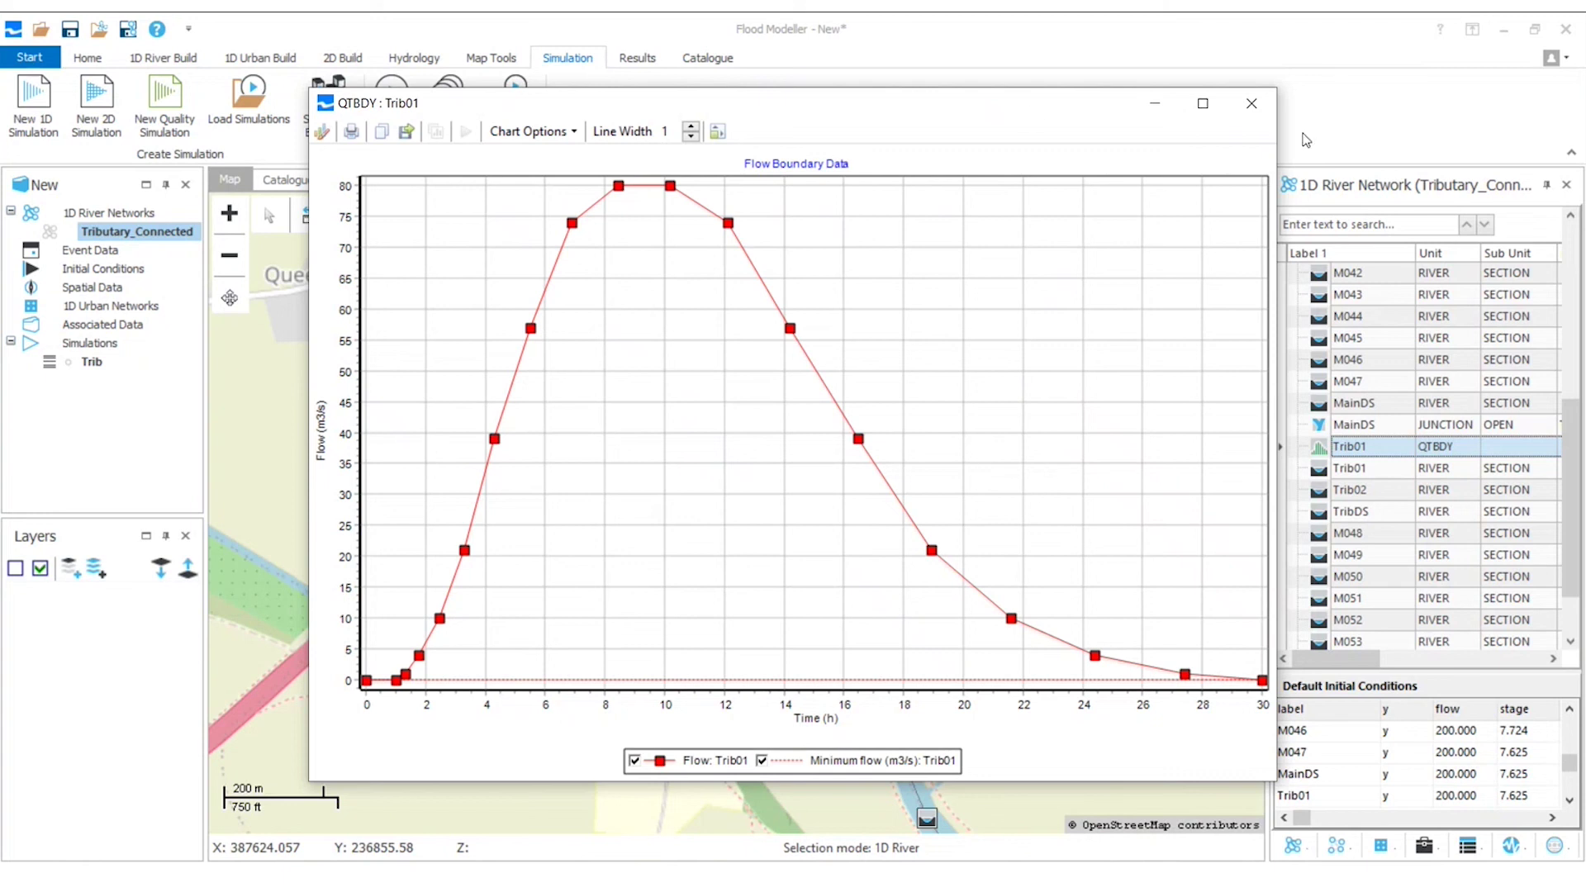
pyautogui.click(1254, 104)
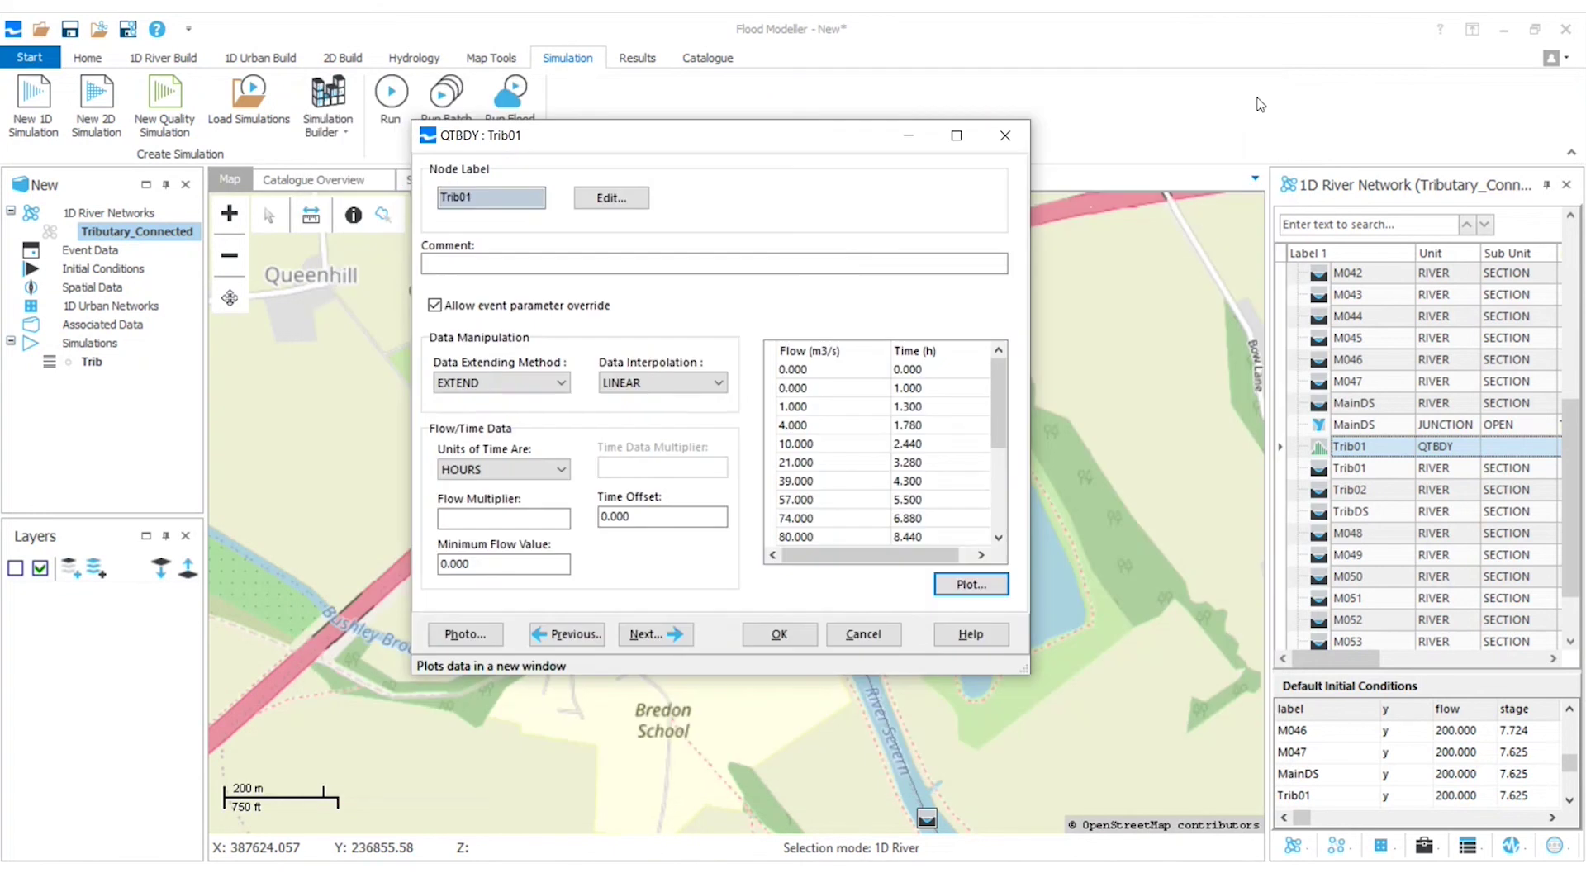
pyautogui.click(1006, 135)
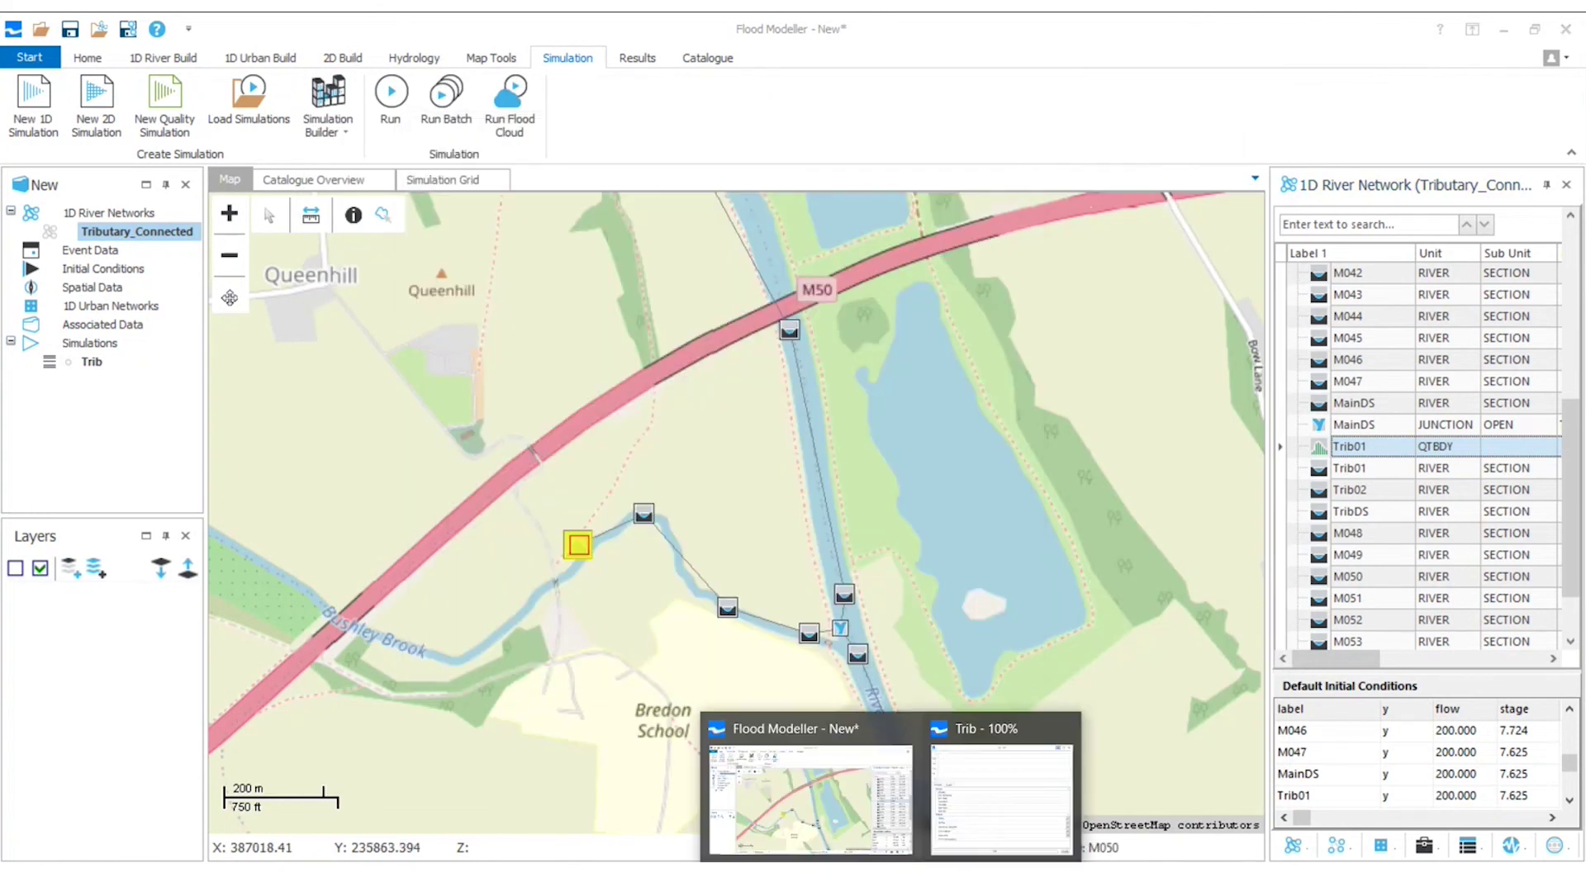
# Close the finished simulation progress window and open the Results Time Series setup
pyautogui.click(991, 792)
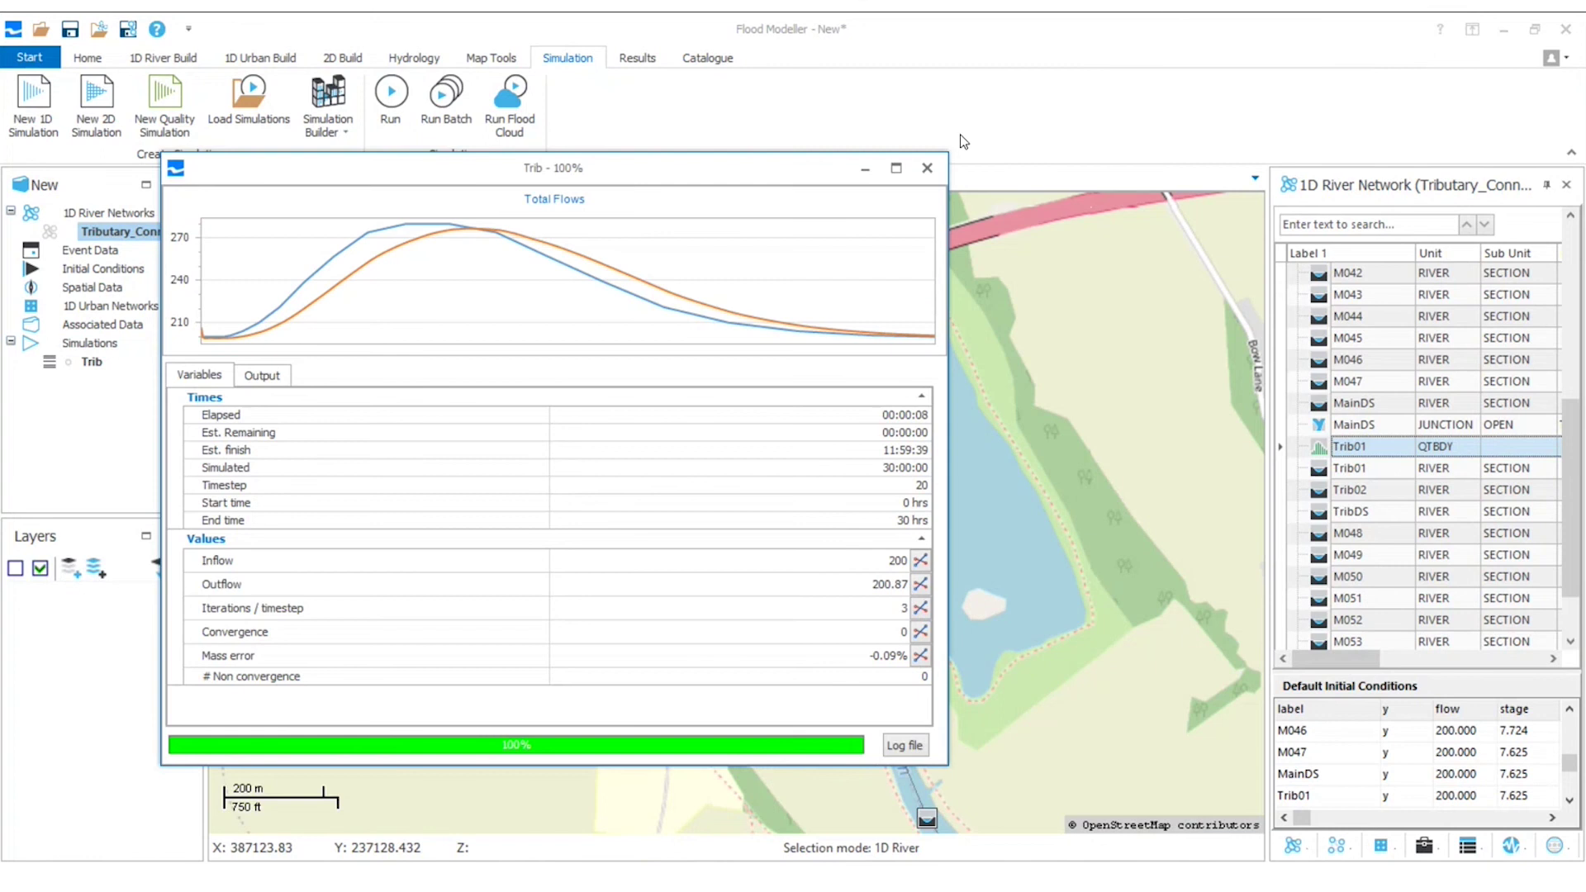
pyautogui.click(927, 167)
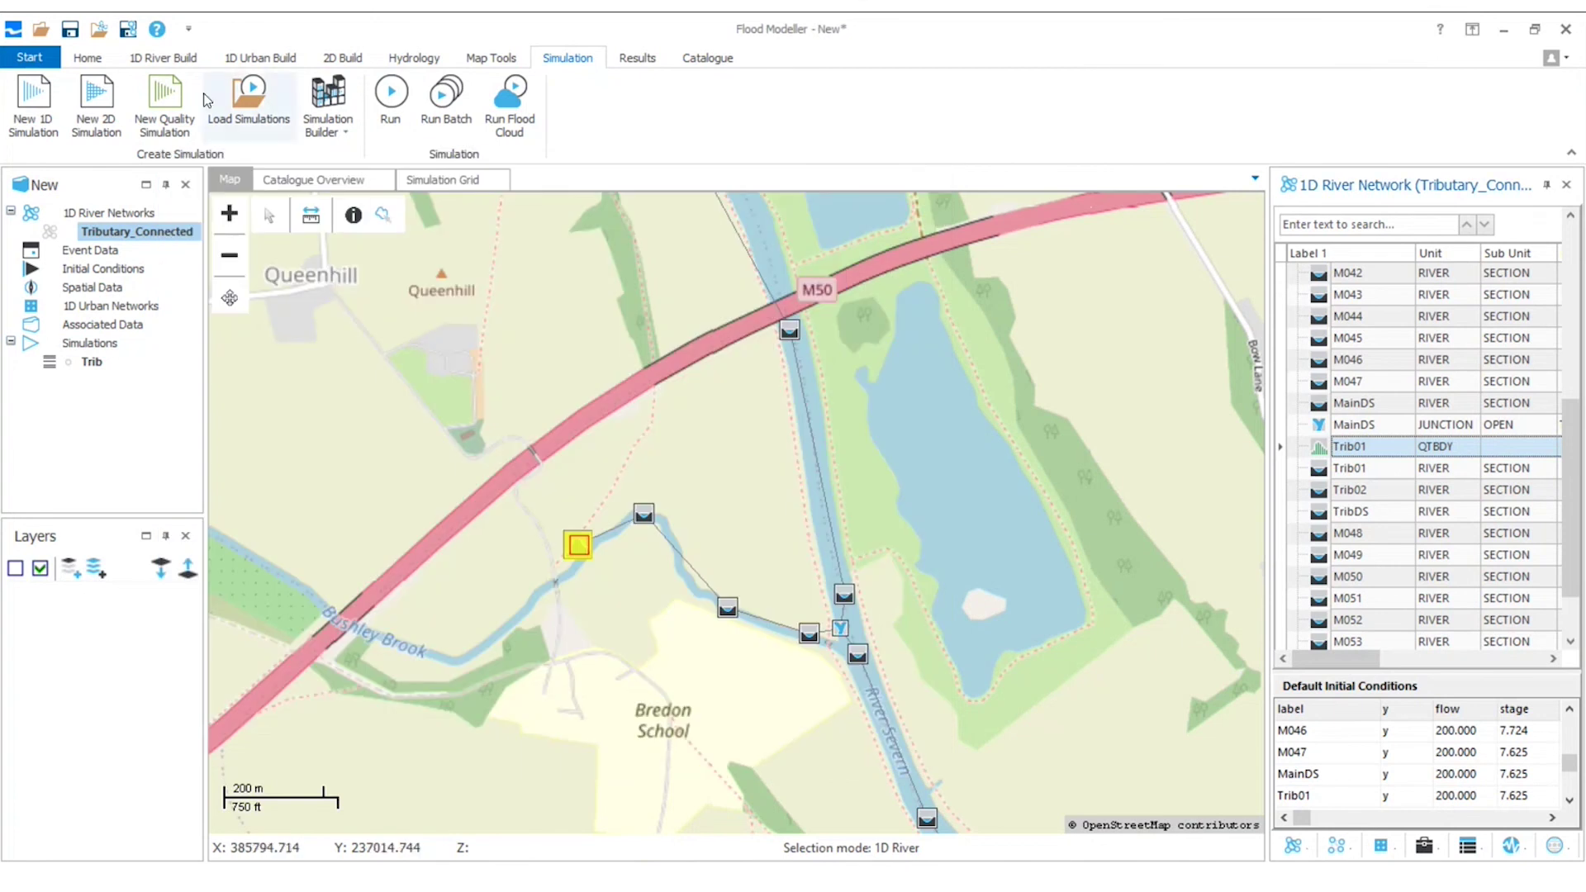
pyautogui.click(86, 58)
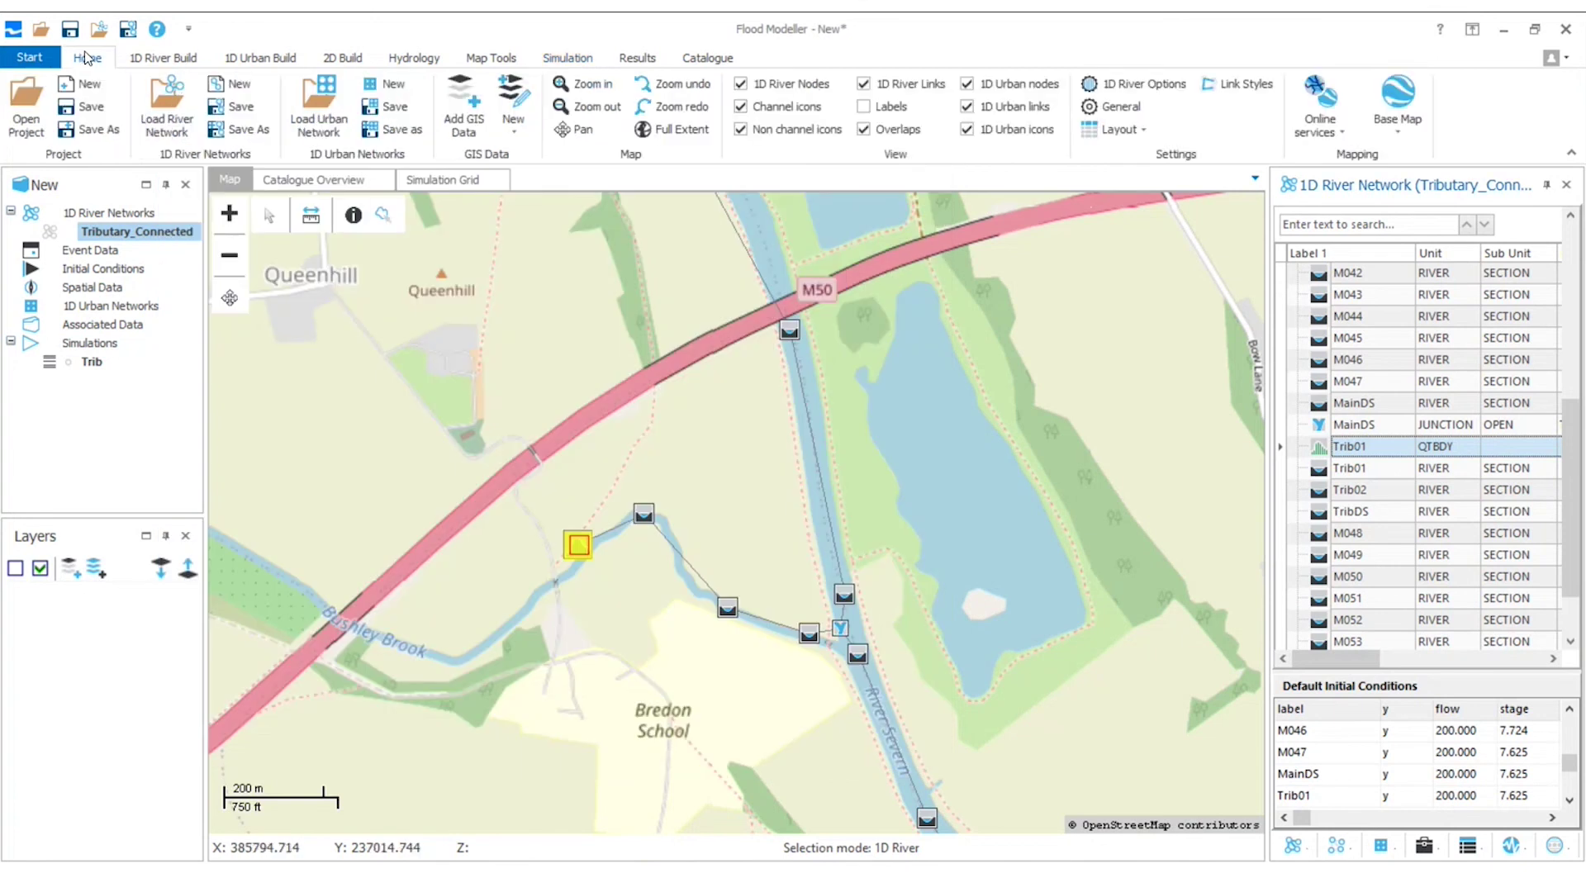
pyautogui.click(637, 58)
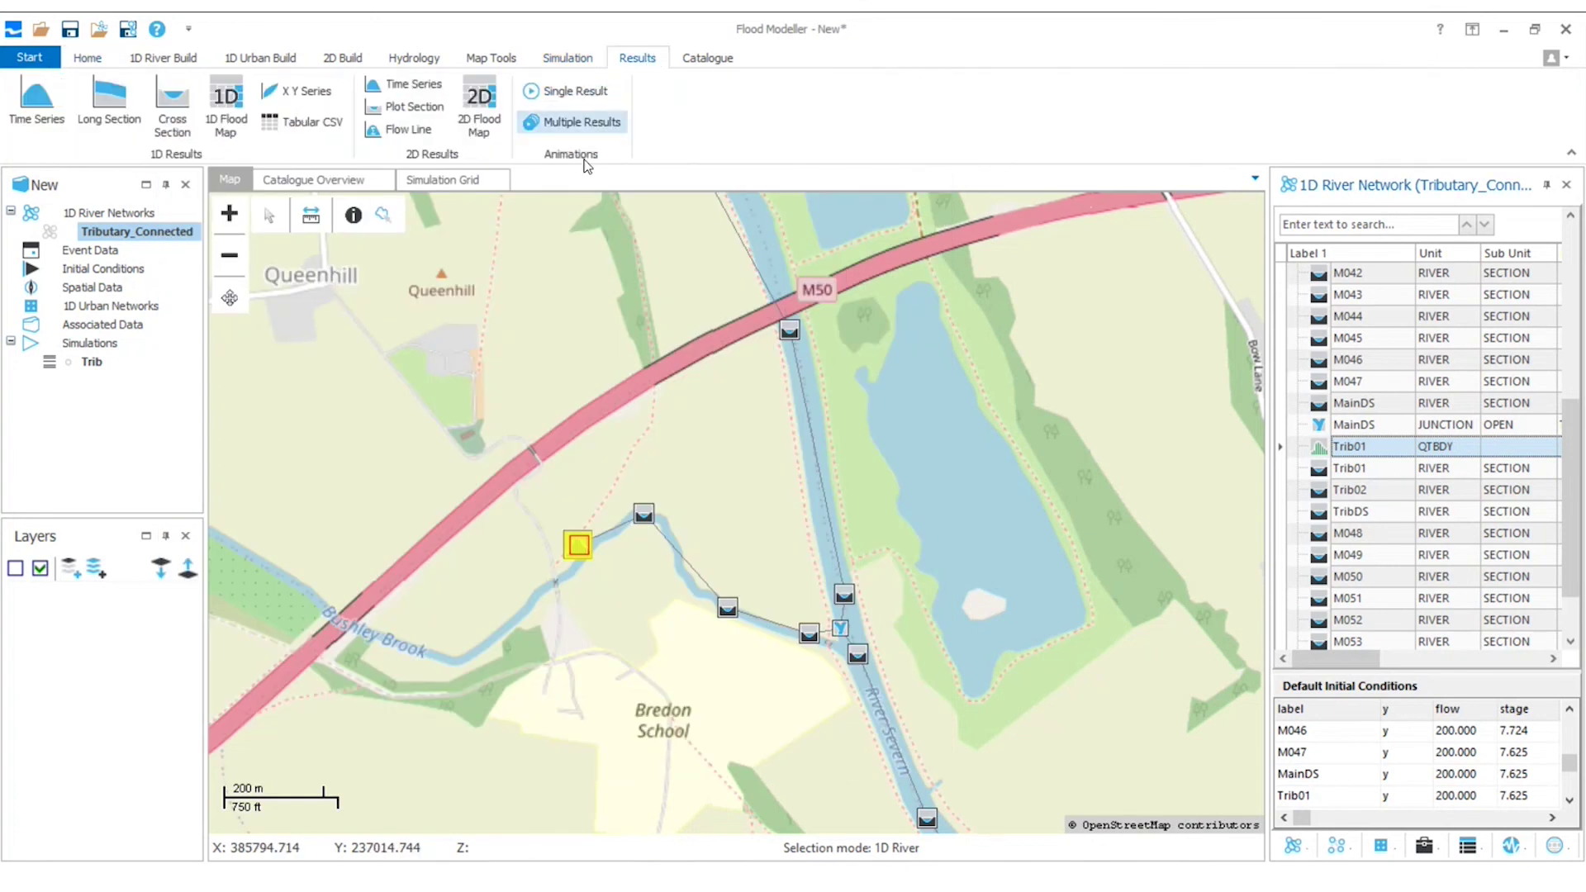
pyautogui.click(36, 101)
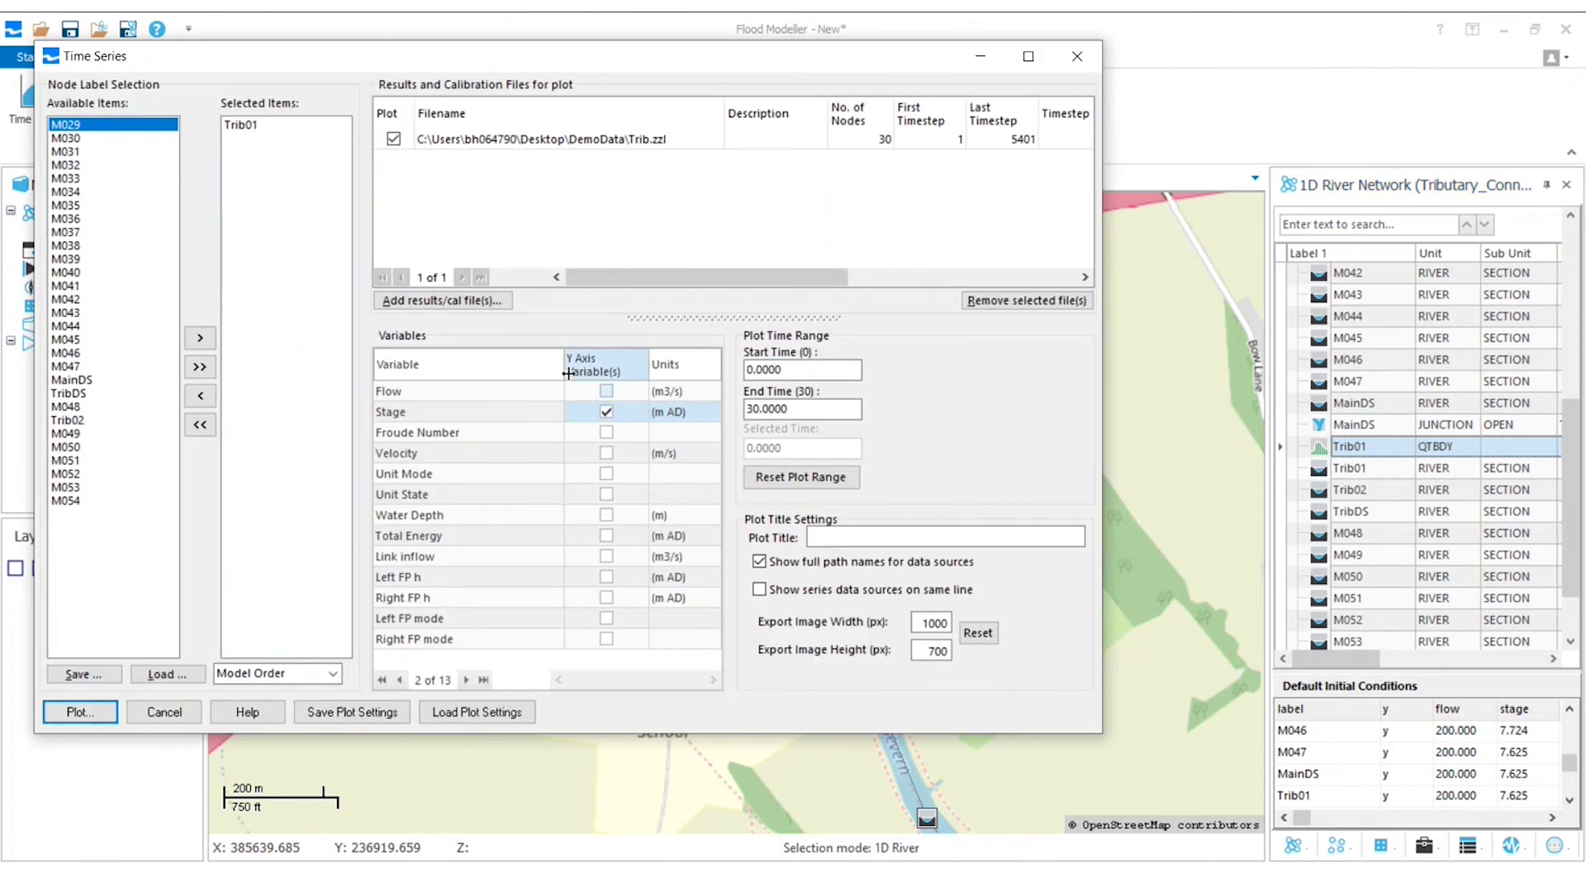
# Plot Flow instead of Stage over time for nodes M029 and M048
pyautogui.click(607, 391)
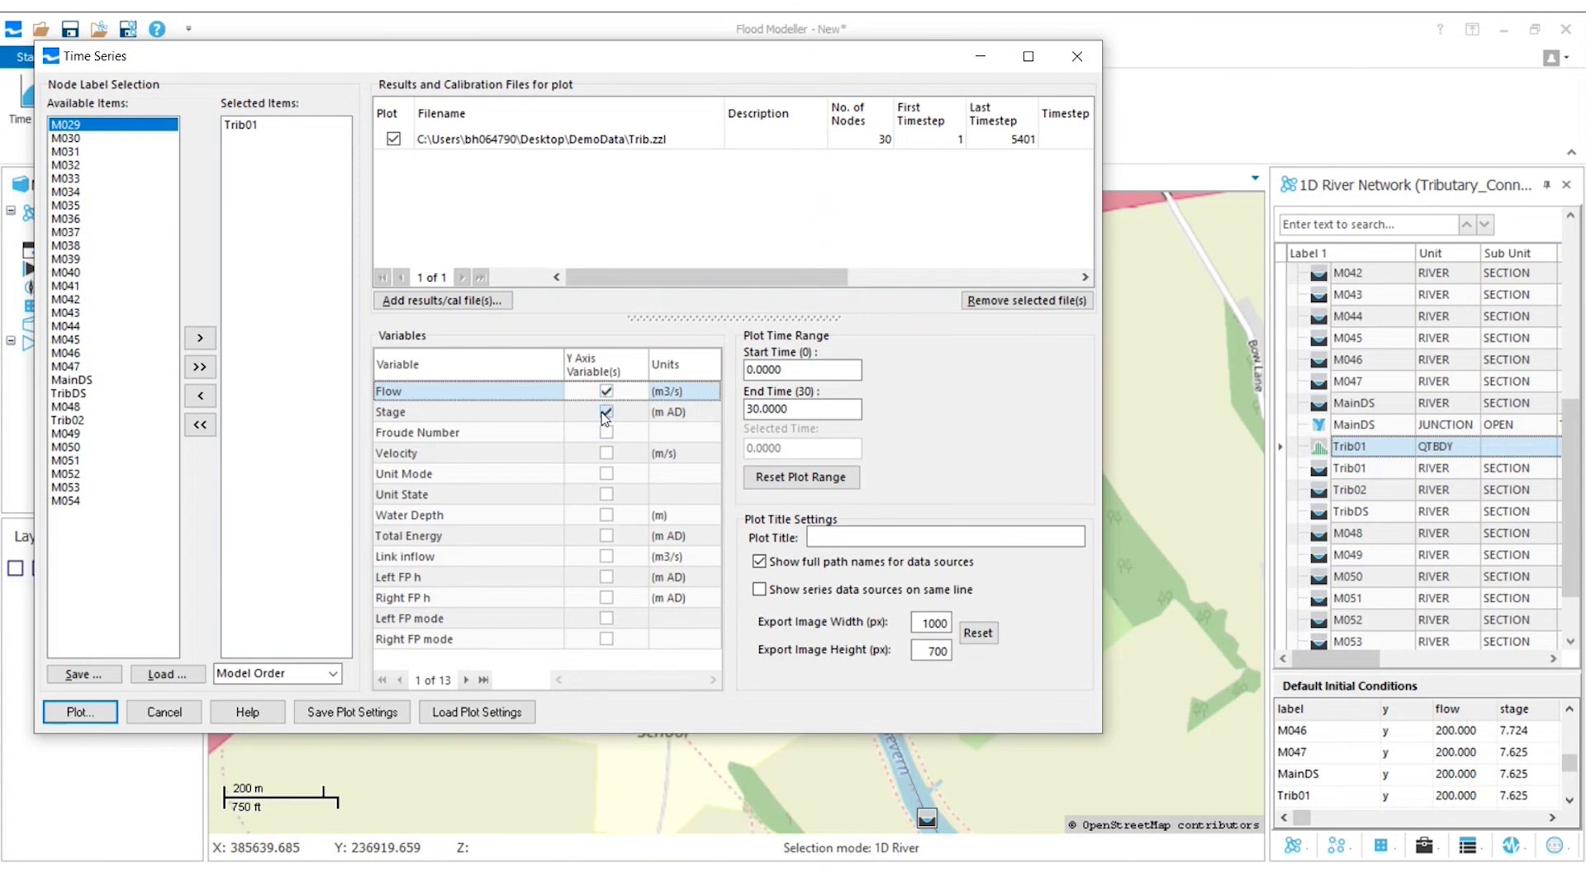
pyautogui.click(606, 412)
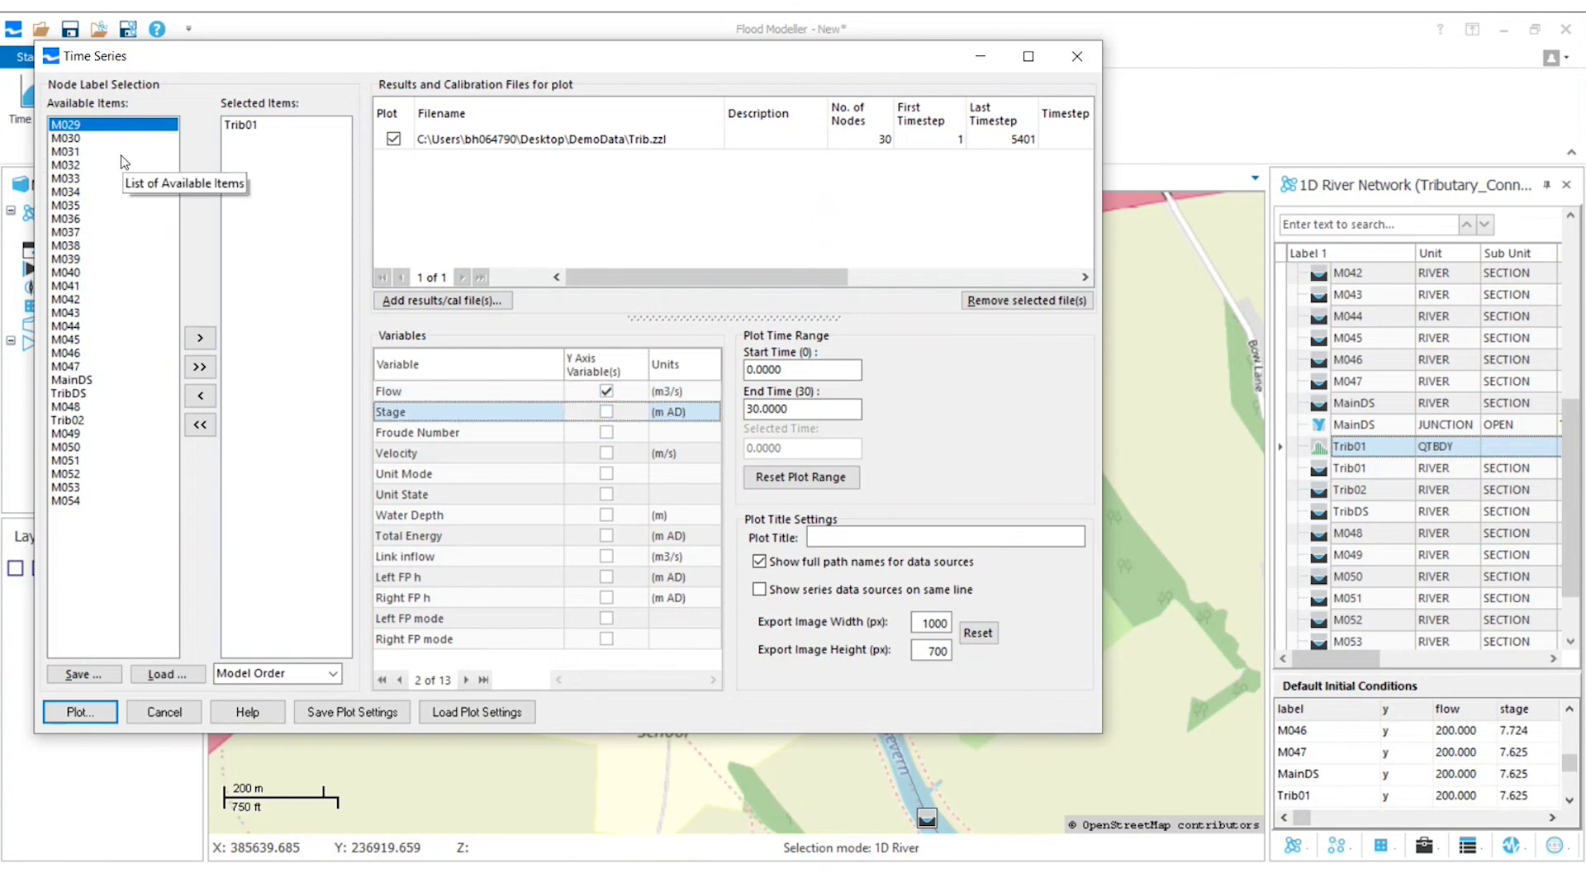
pyautogui.click(275, 126)
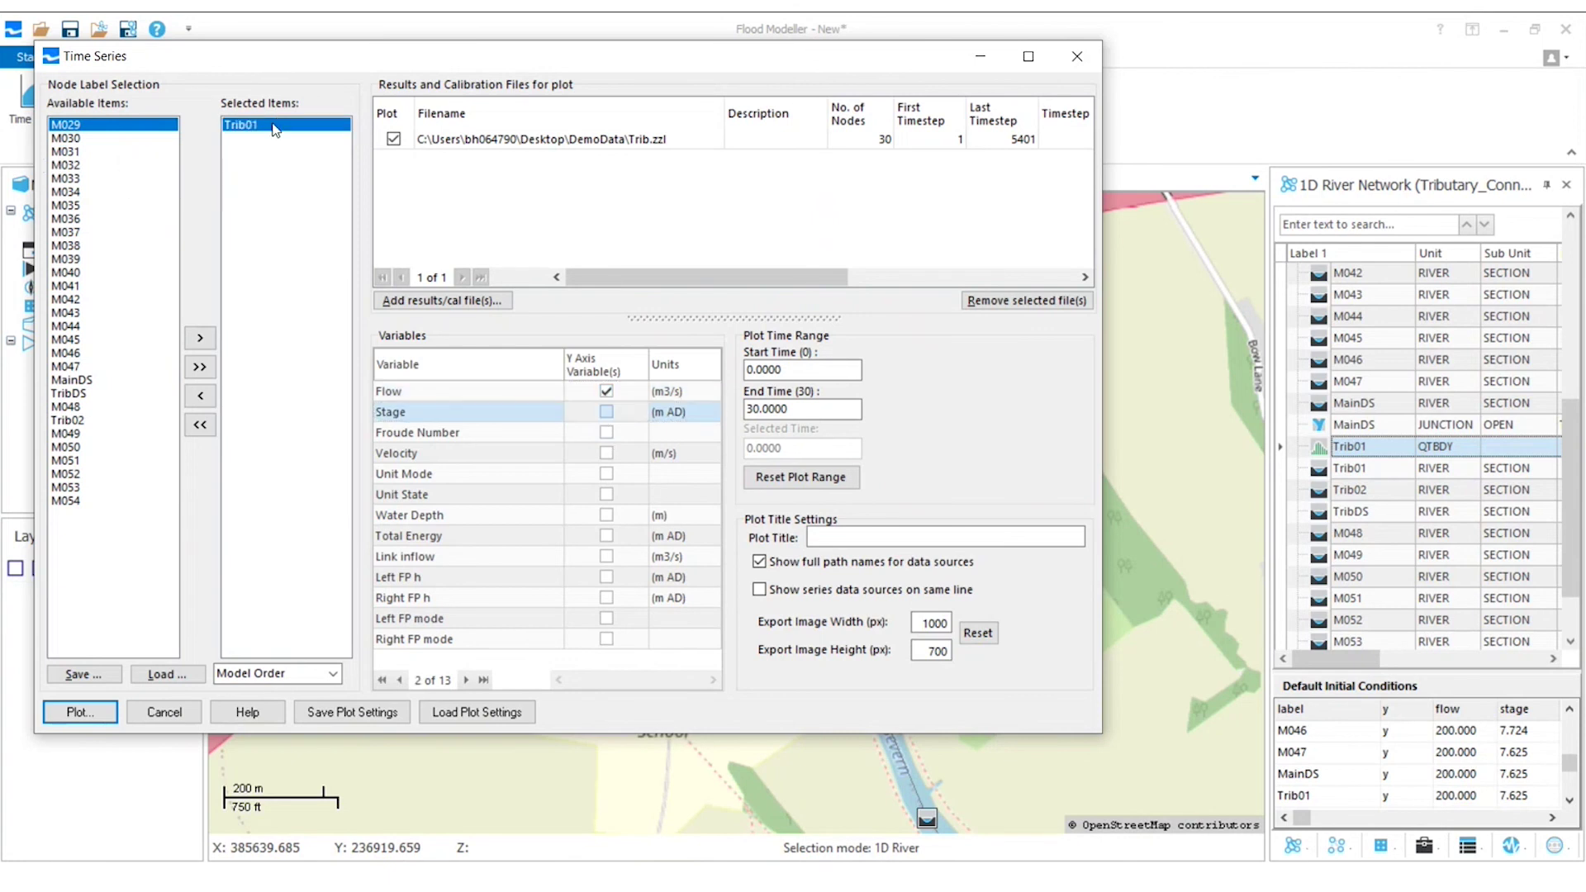
pyautogui.click(200, 396)
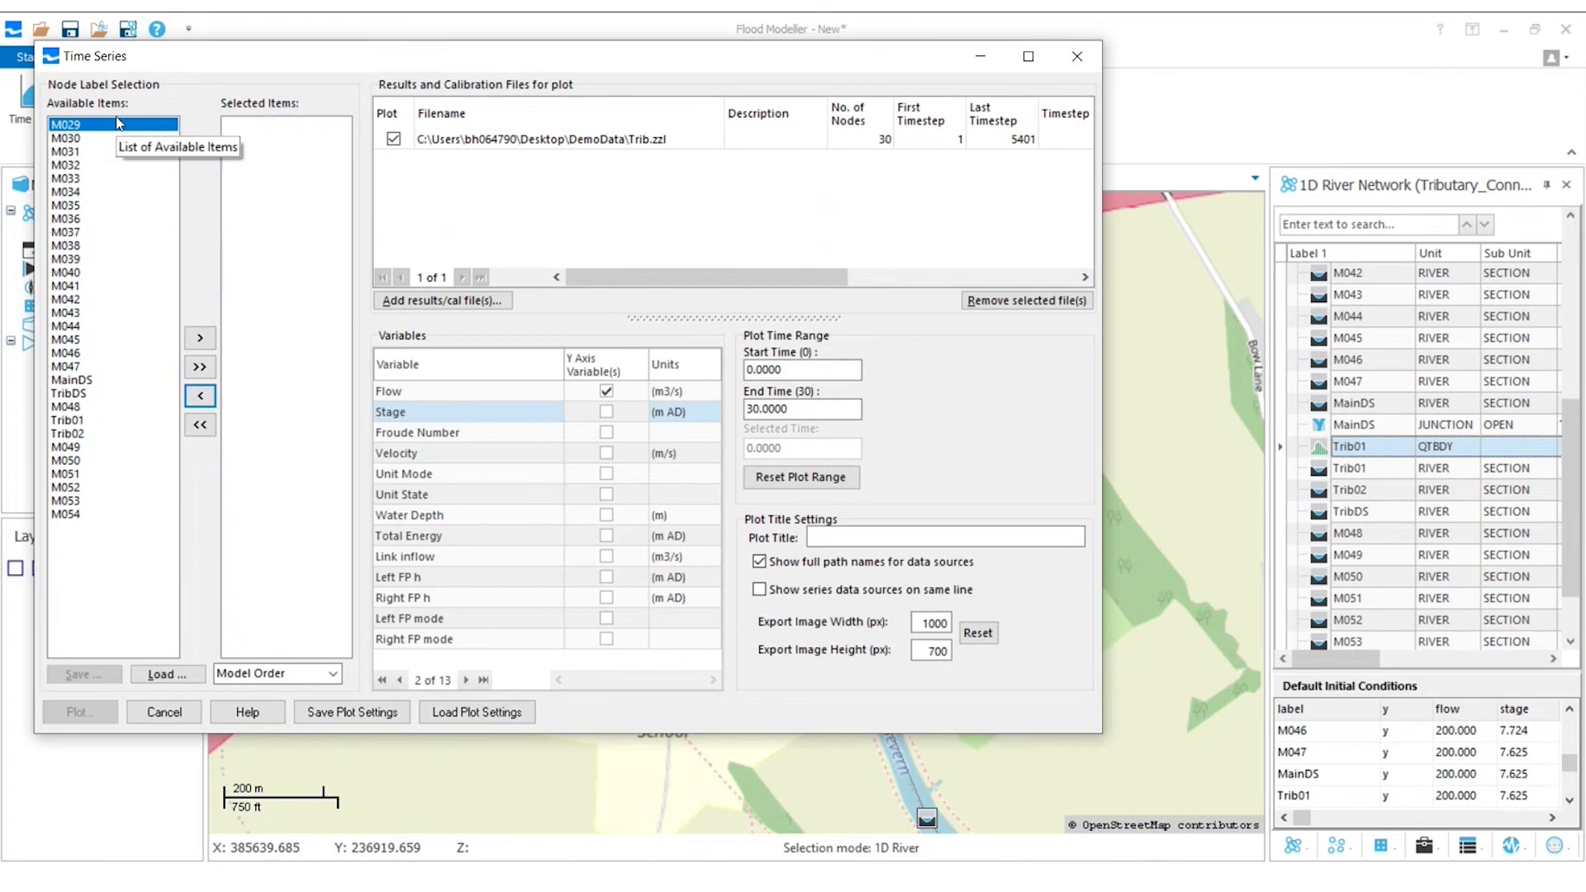
pyautogui.click(208, 344)
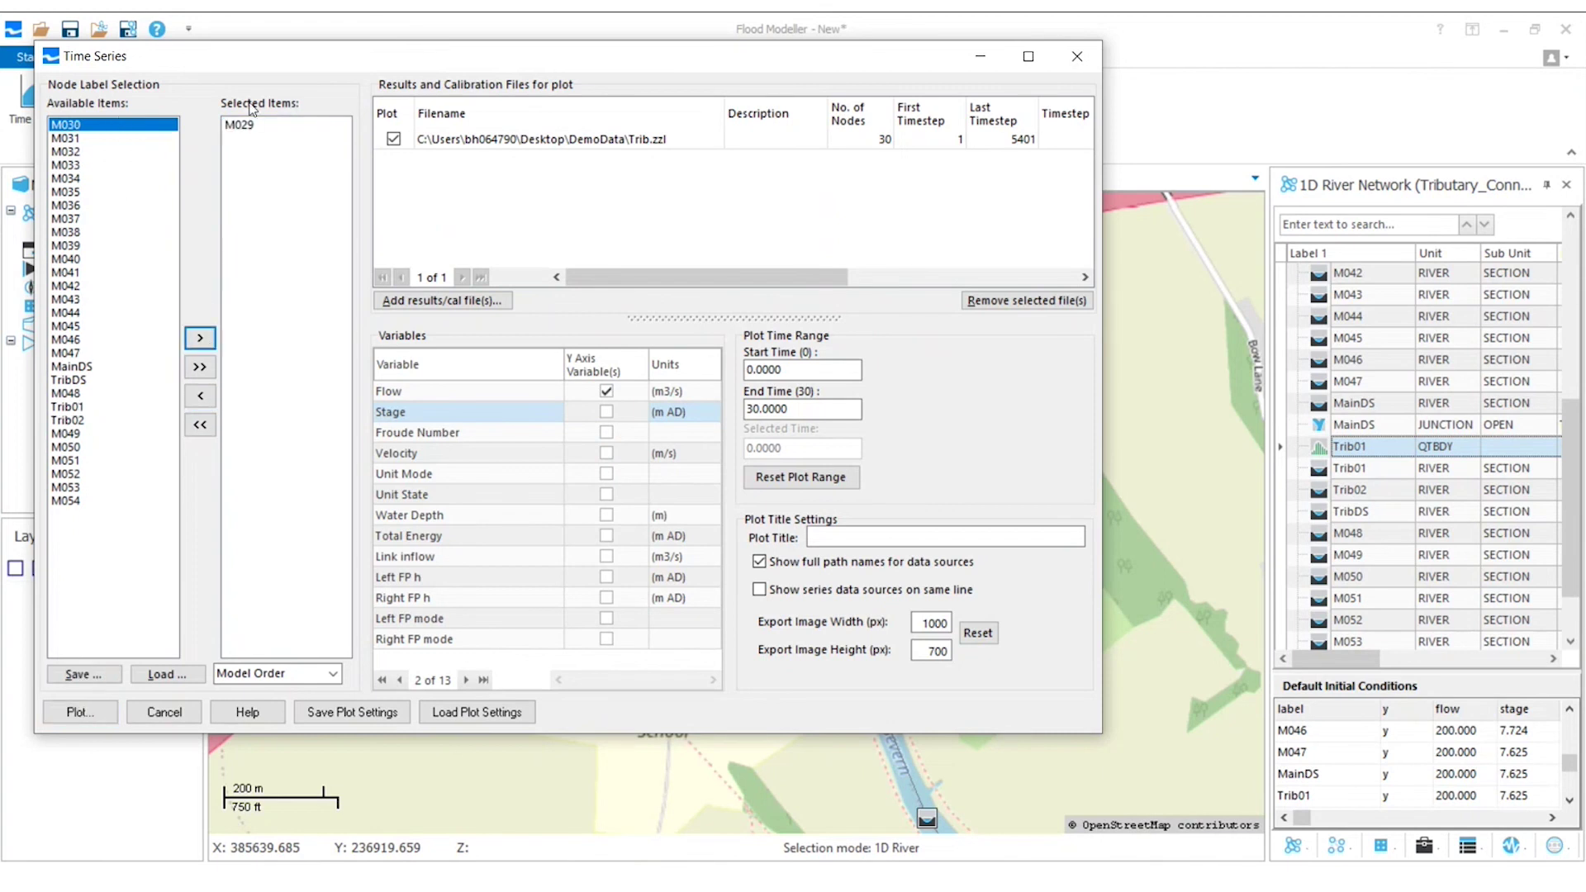
pyautogui.click(87, 394)
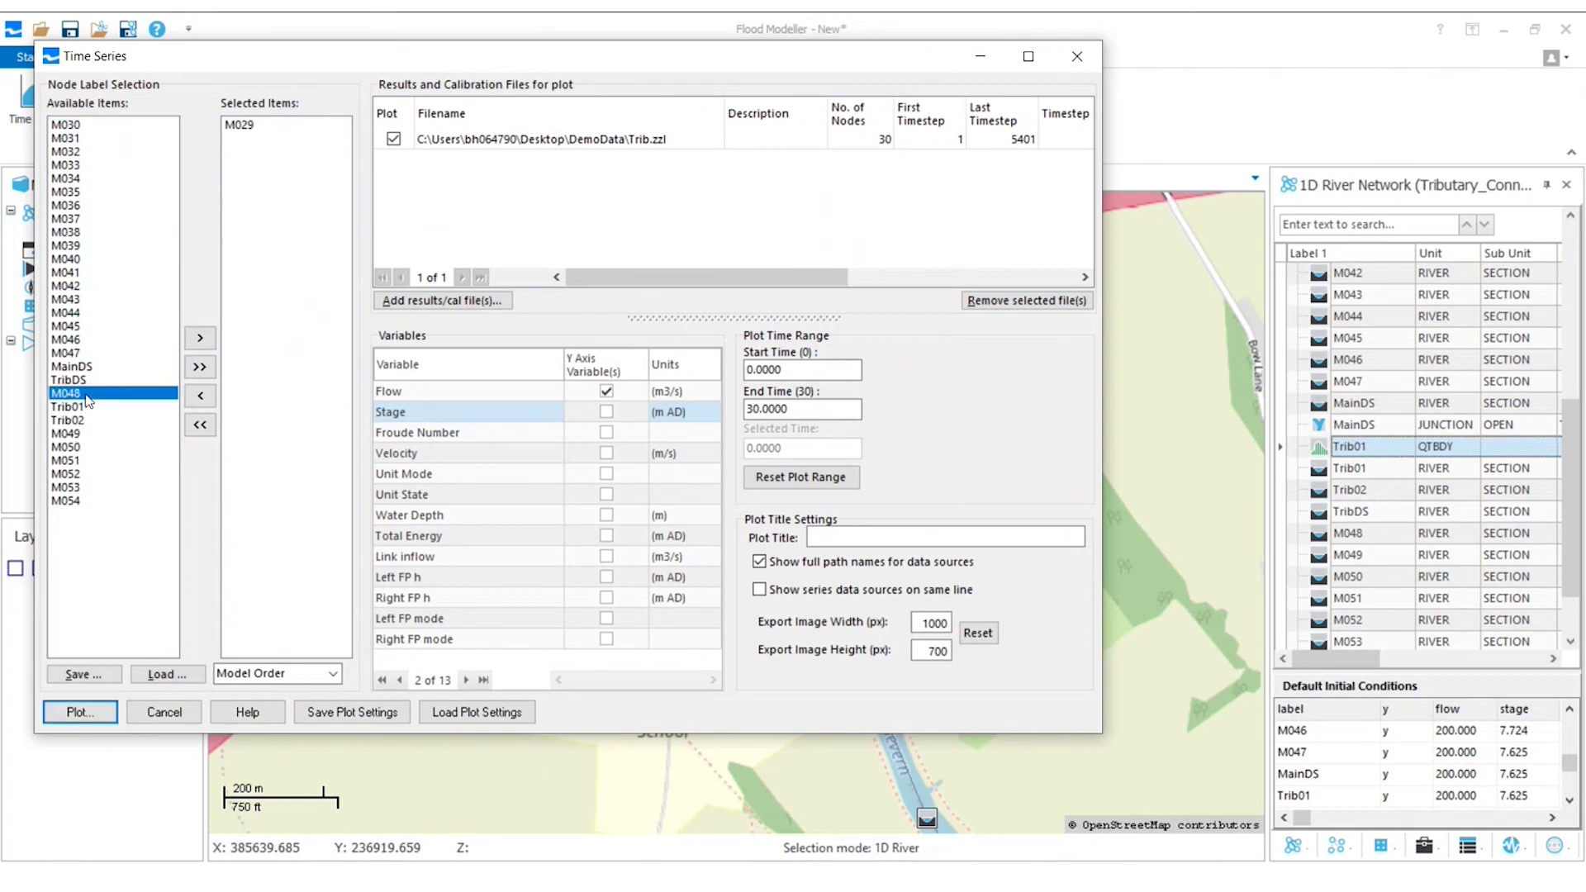
pyautogui.click(204, 342)
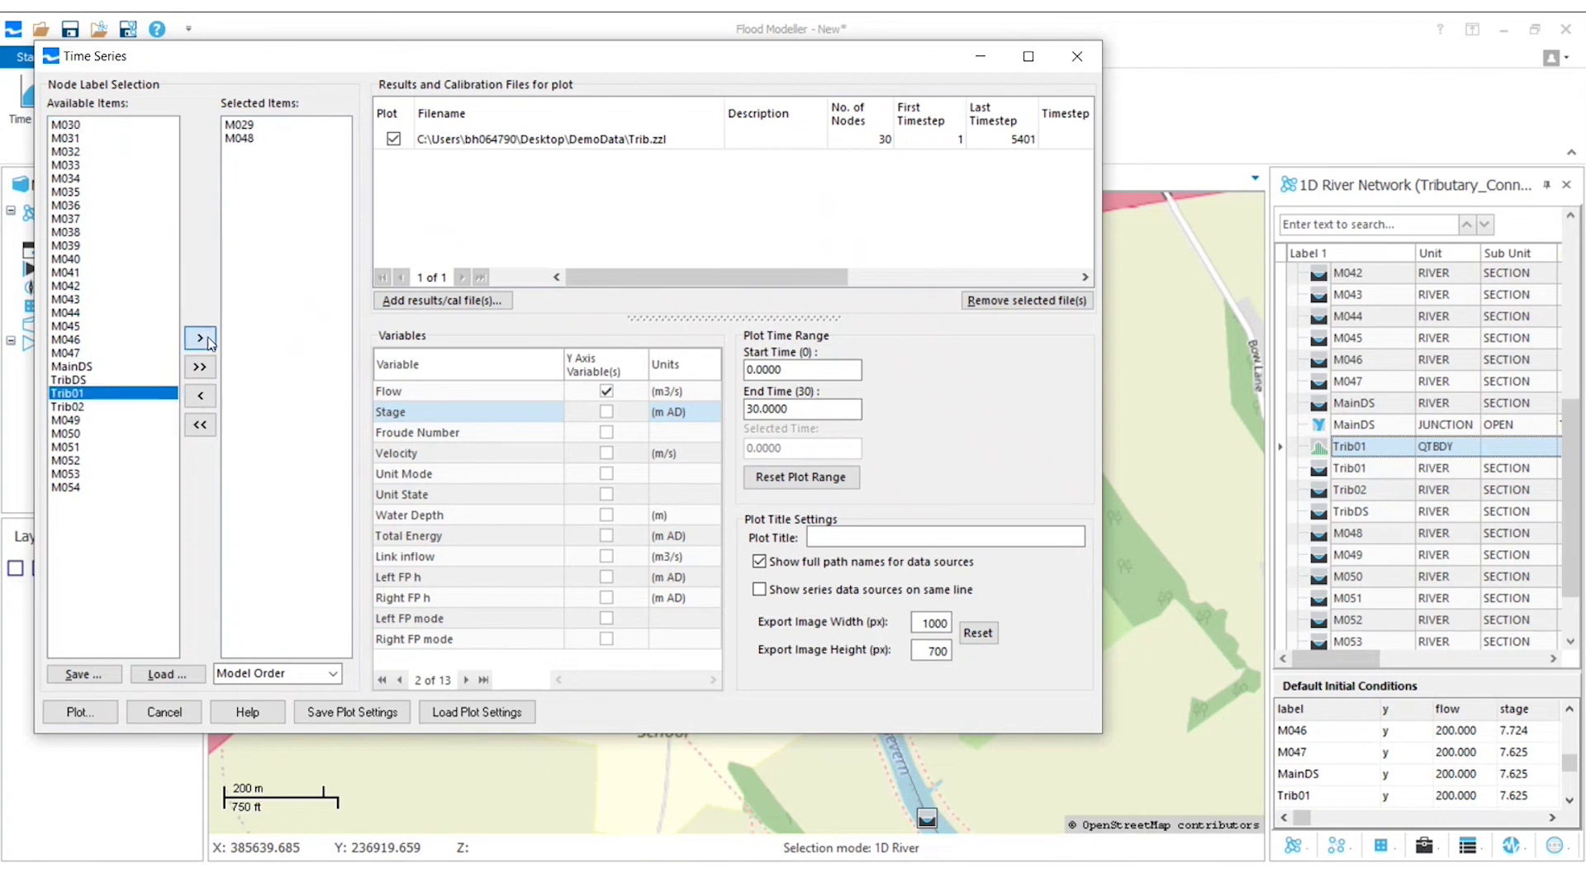
pyautogui.click(102, 715)
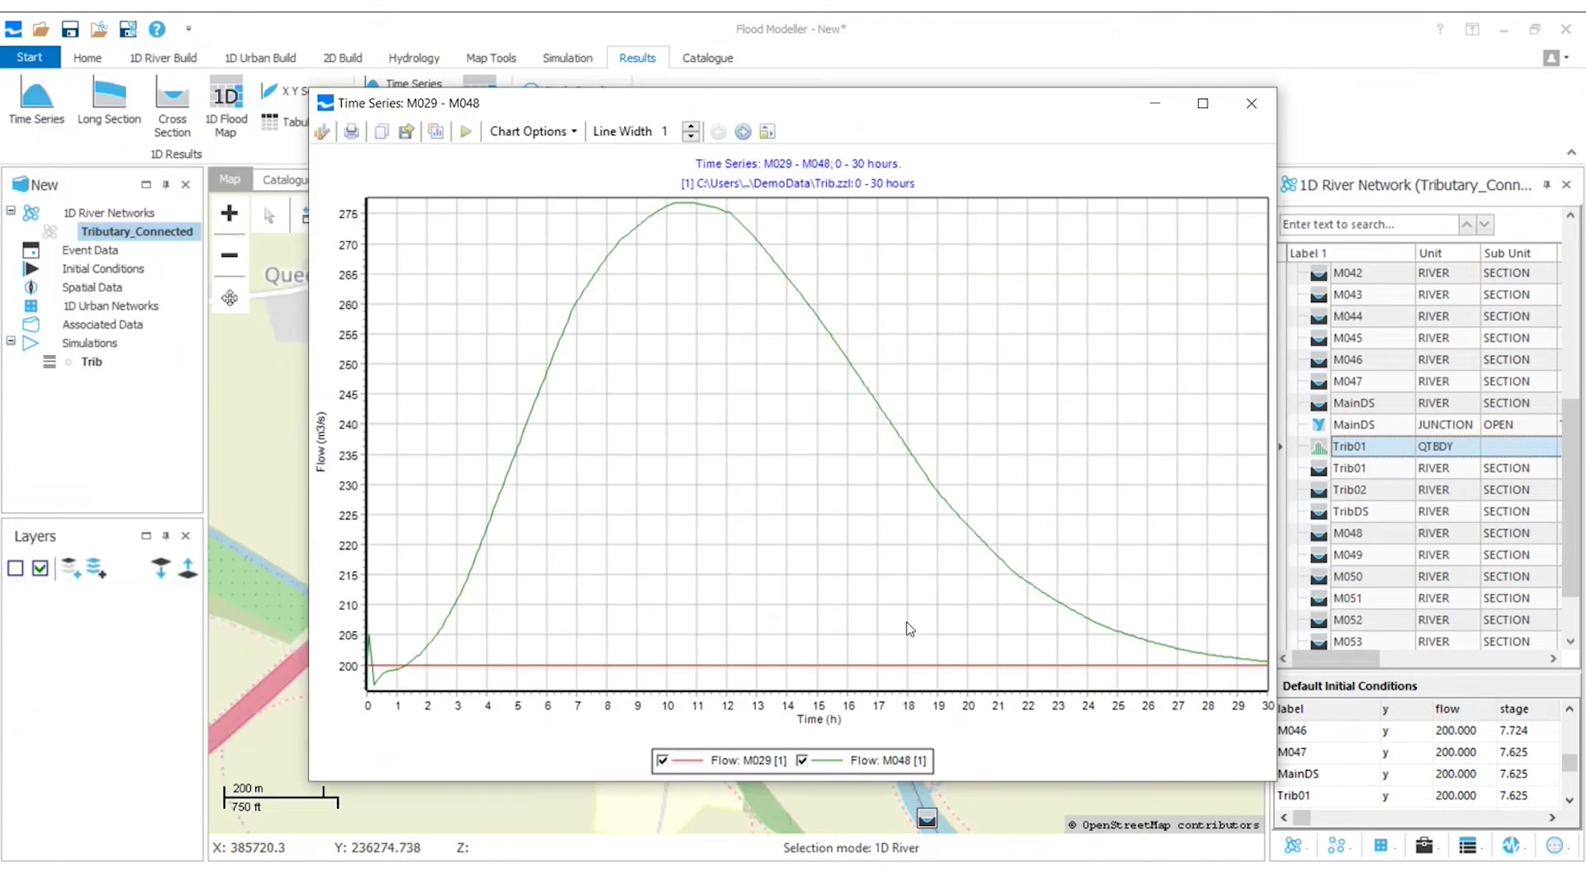